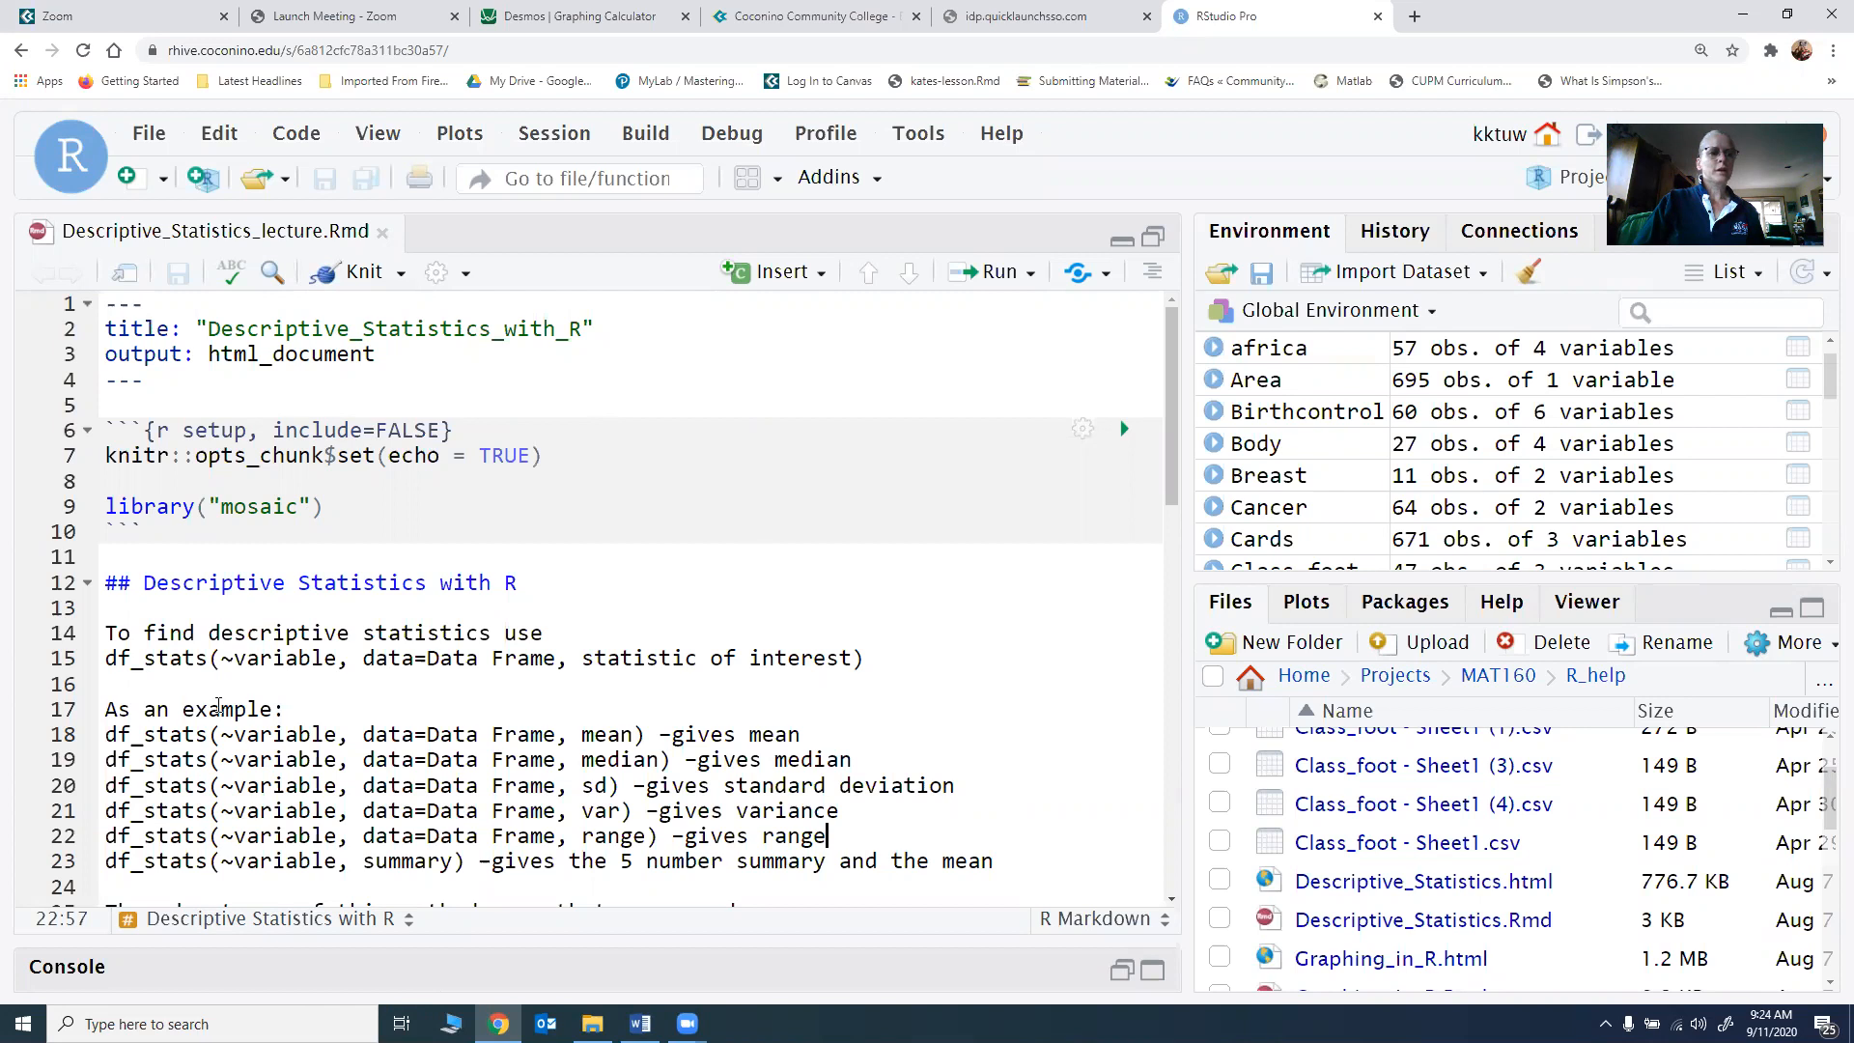
Step: Look through the installed packages list down to the ggformula and ggplot2 entries
left_click(1441, 604)
scroll(1437, 869, "down", 10)
scroll(1436, 874, "down", 15)
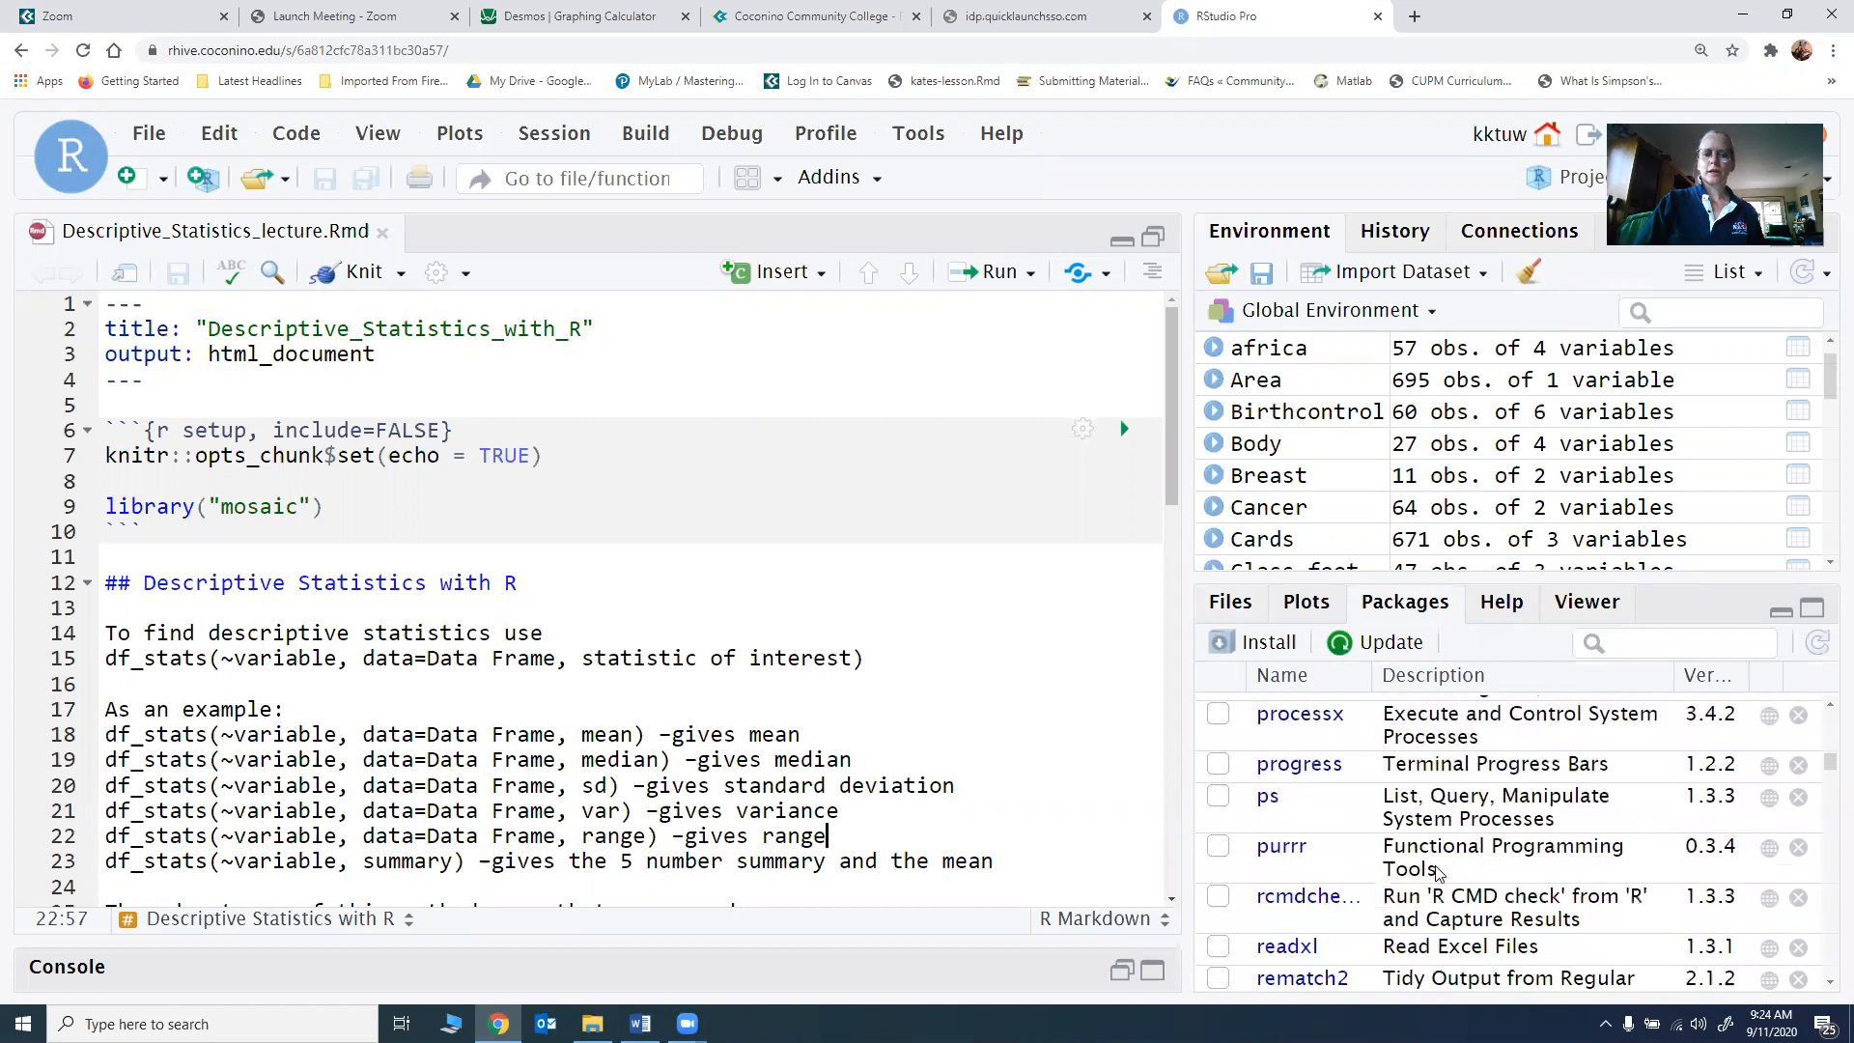
scroll(1437, 872, "down", 15)
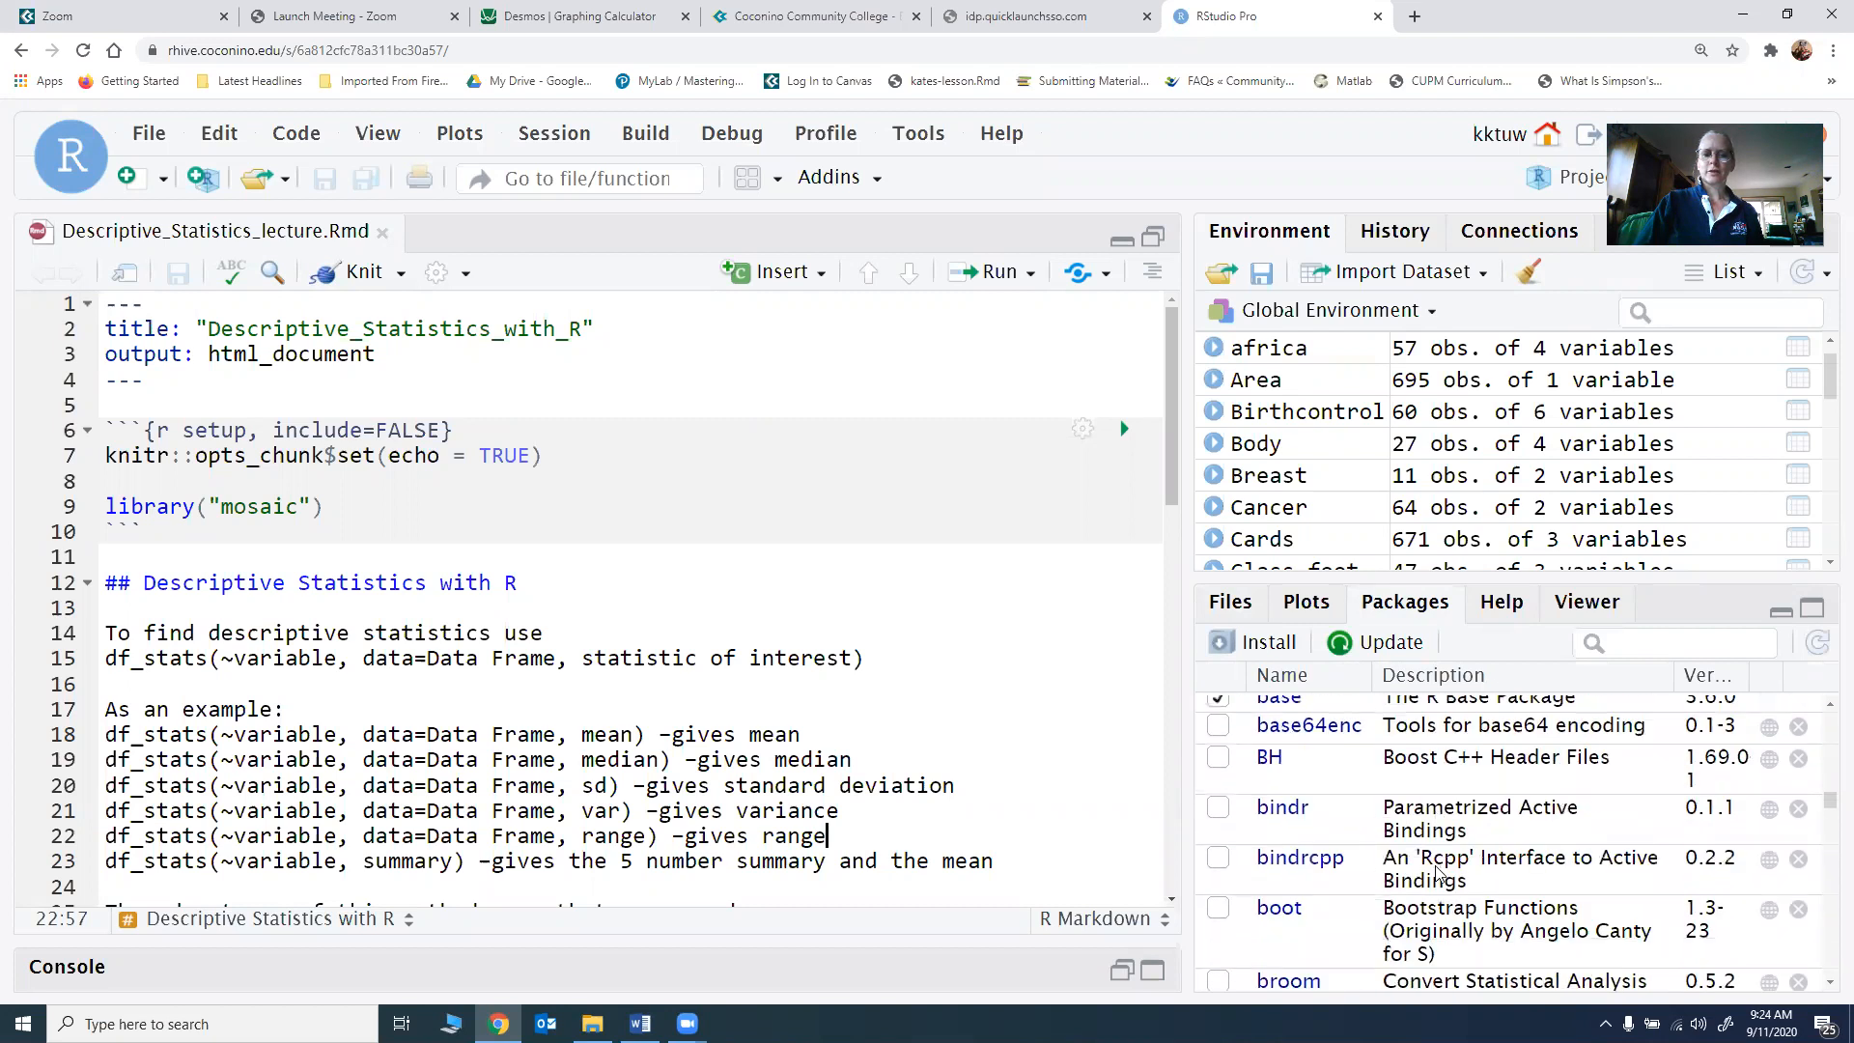
scroll(1438, 872, "down", 5)
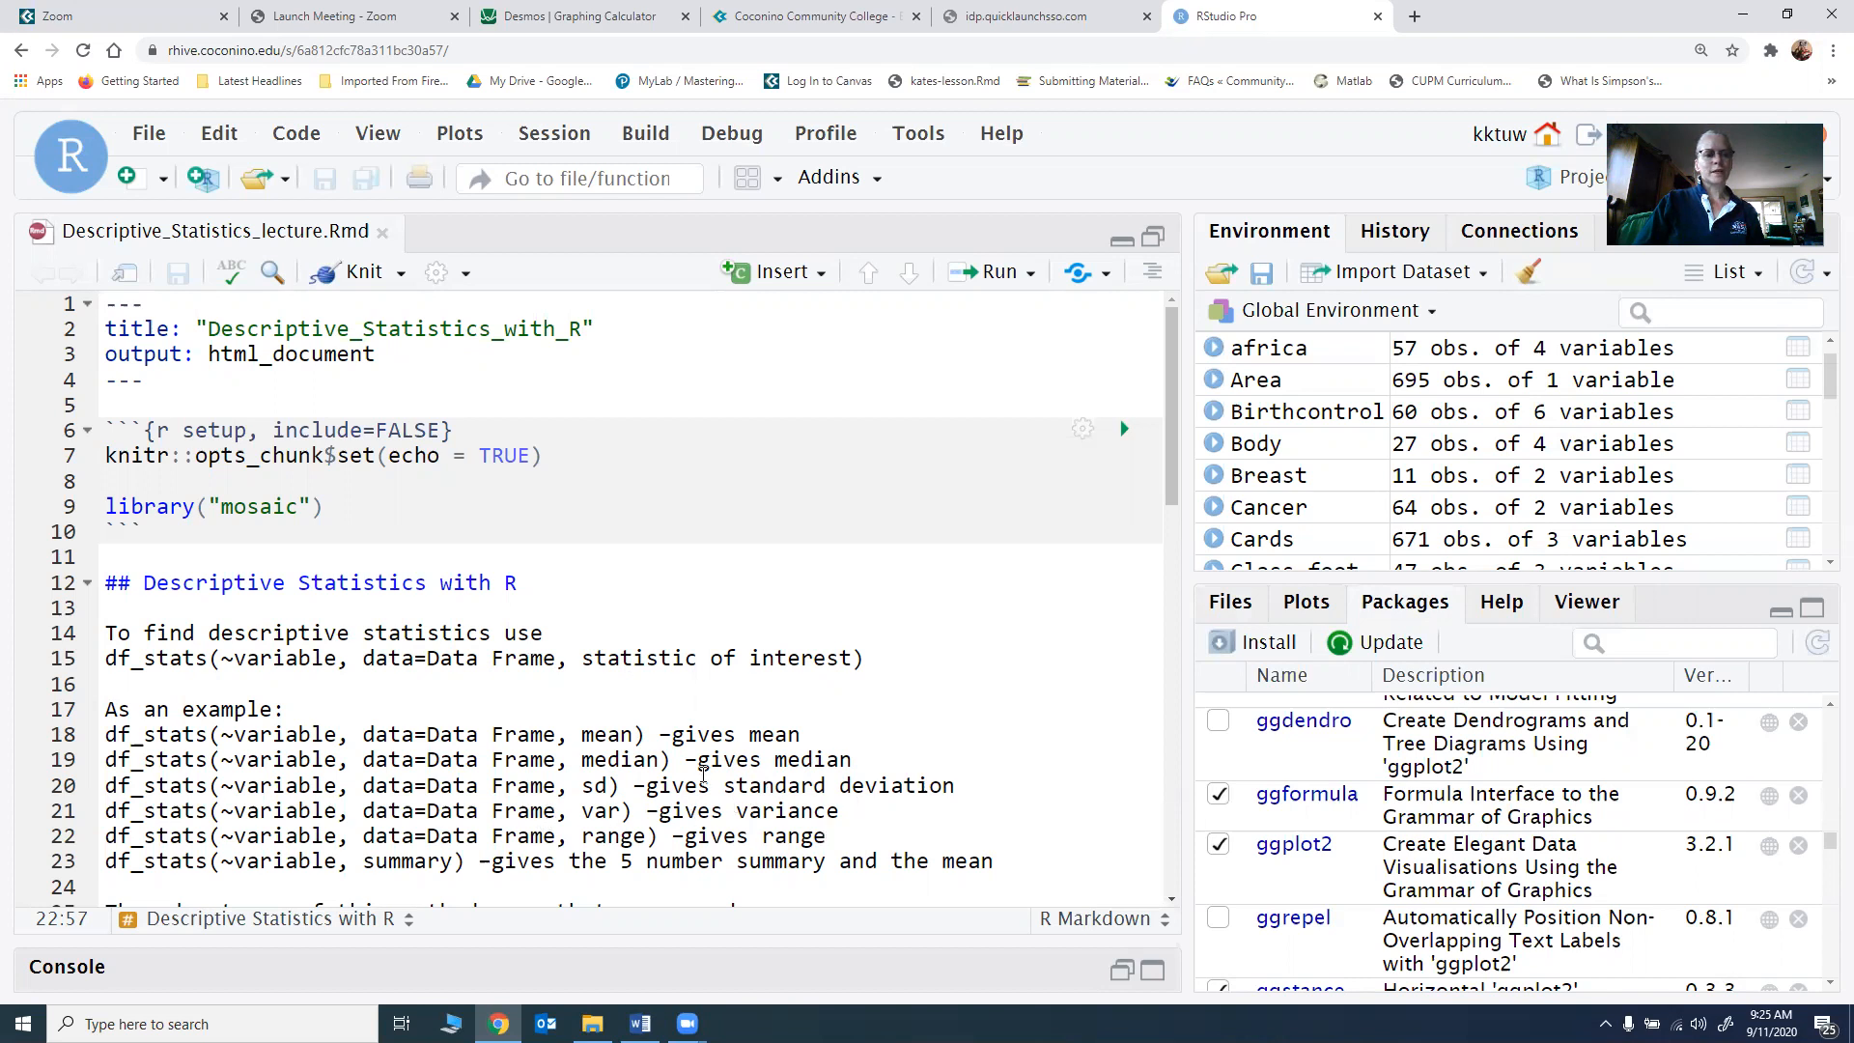
Step: Read through the df_stats and gf_boxplot notes down to the stats-mean example chunk
scroll(703, 772, "down", 2)
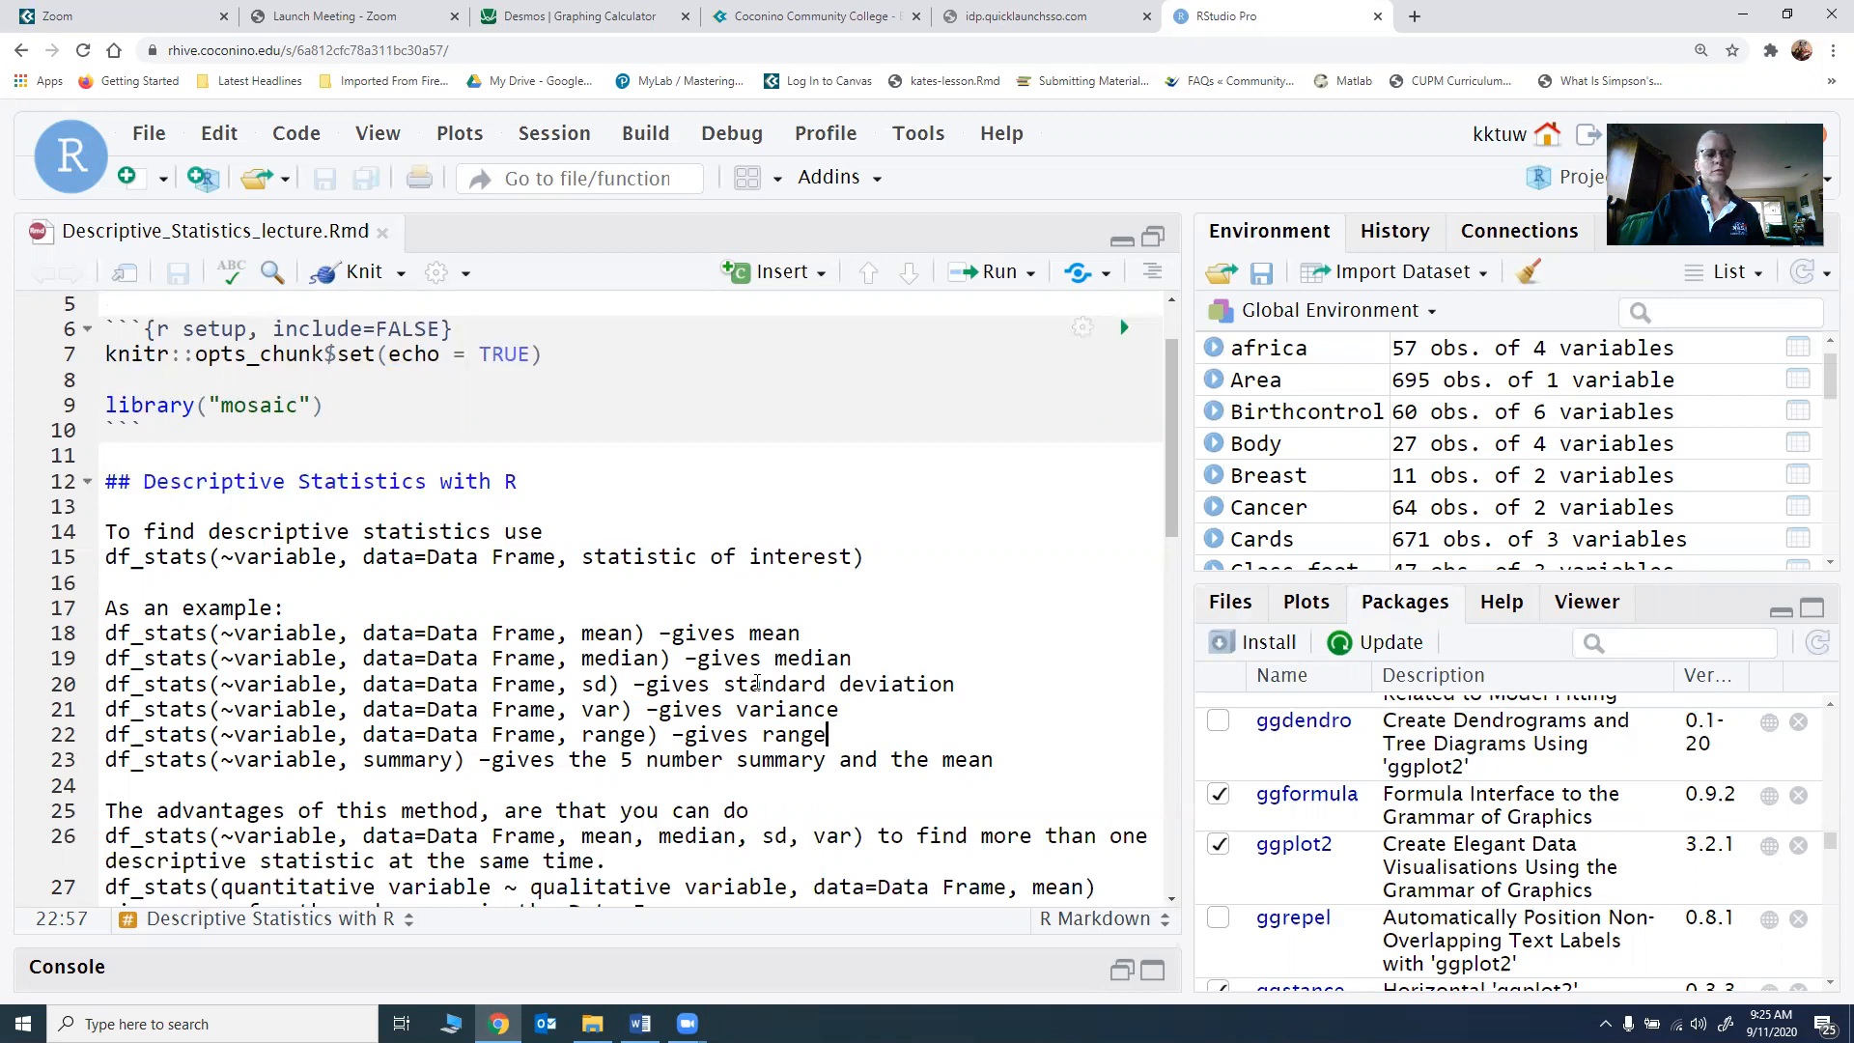
scroll(757, 682, "down", 2)
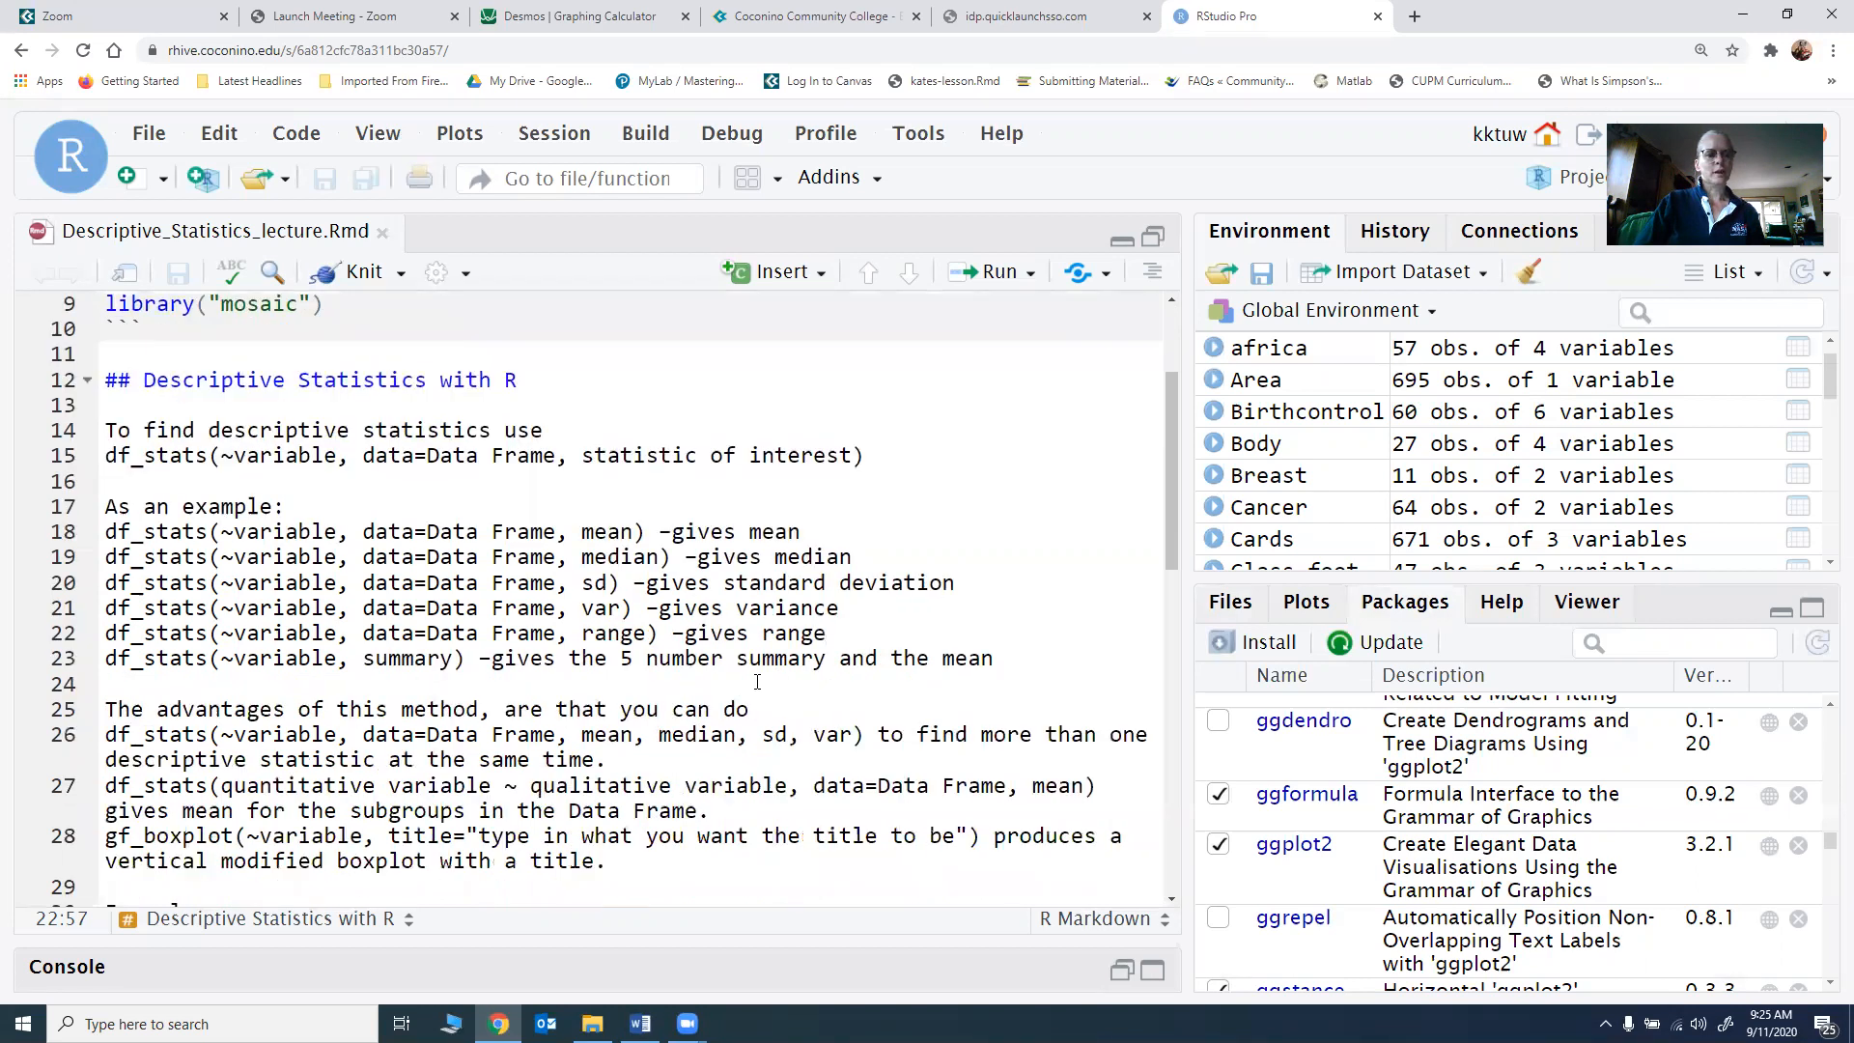
scroll(757, 682, "down", 2)
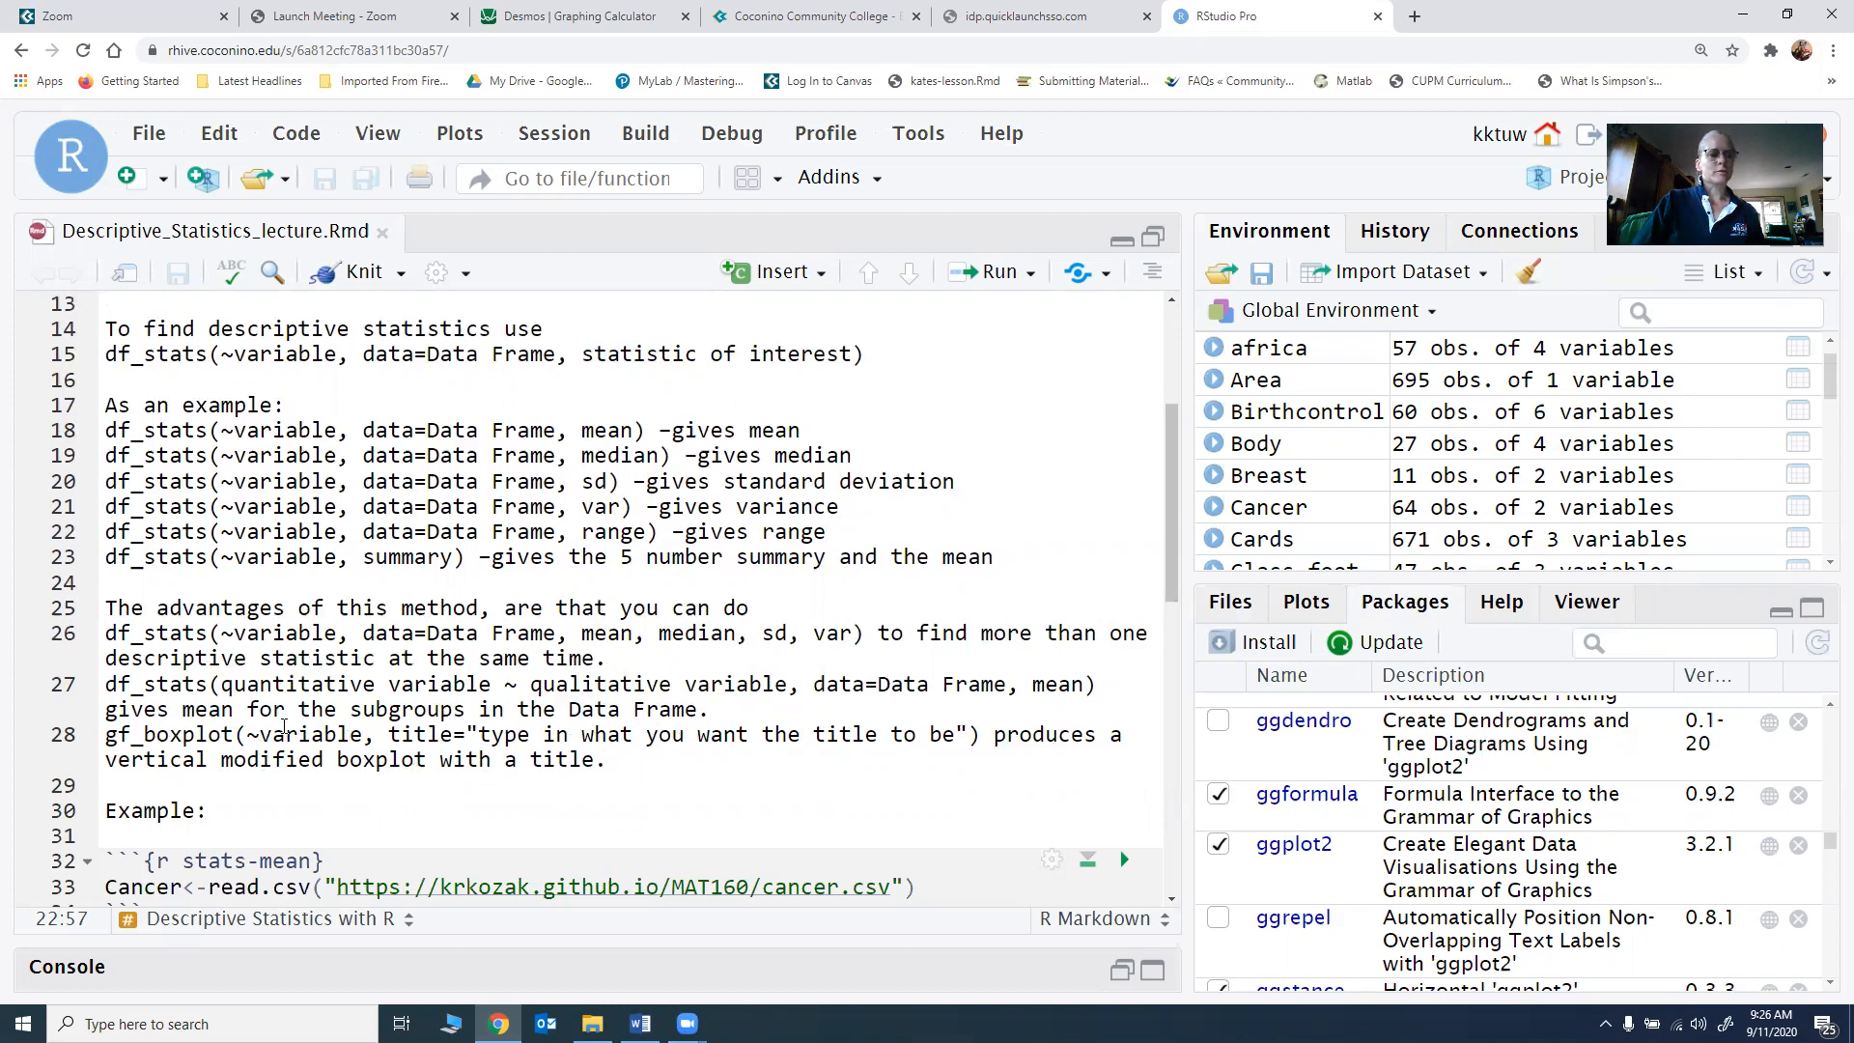
scroll(284, 726, "down", 2)
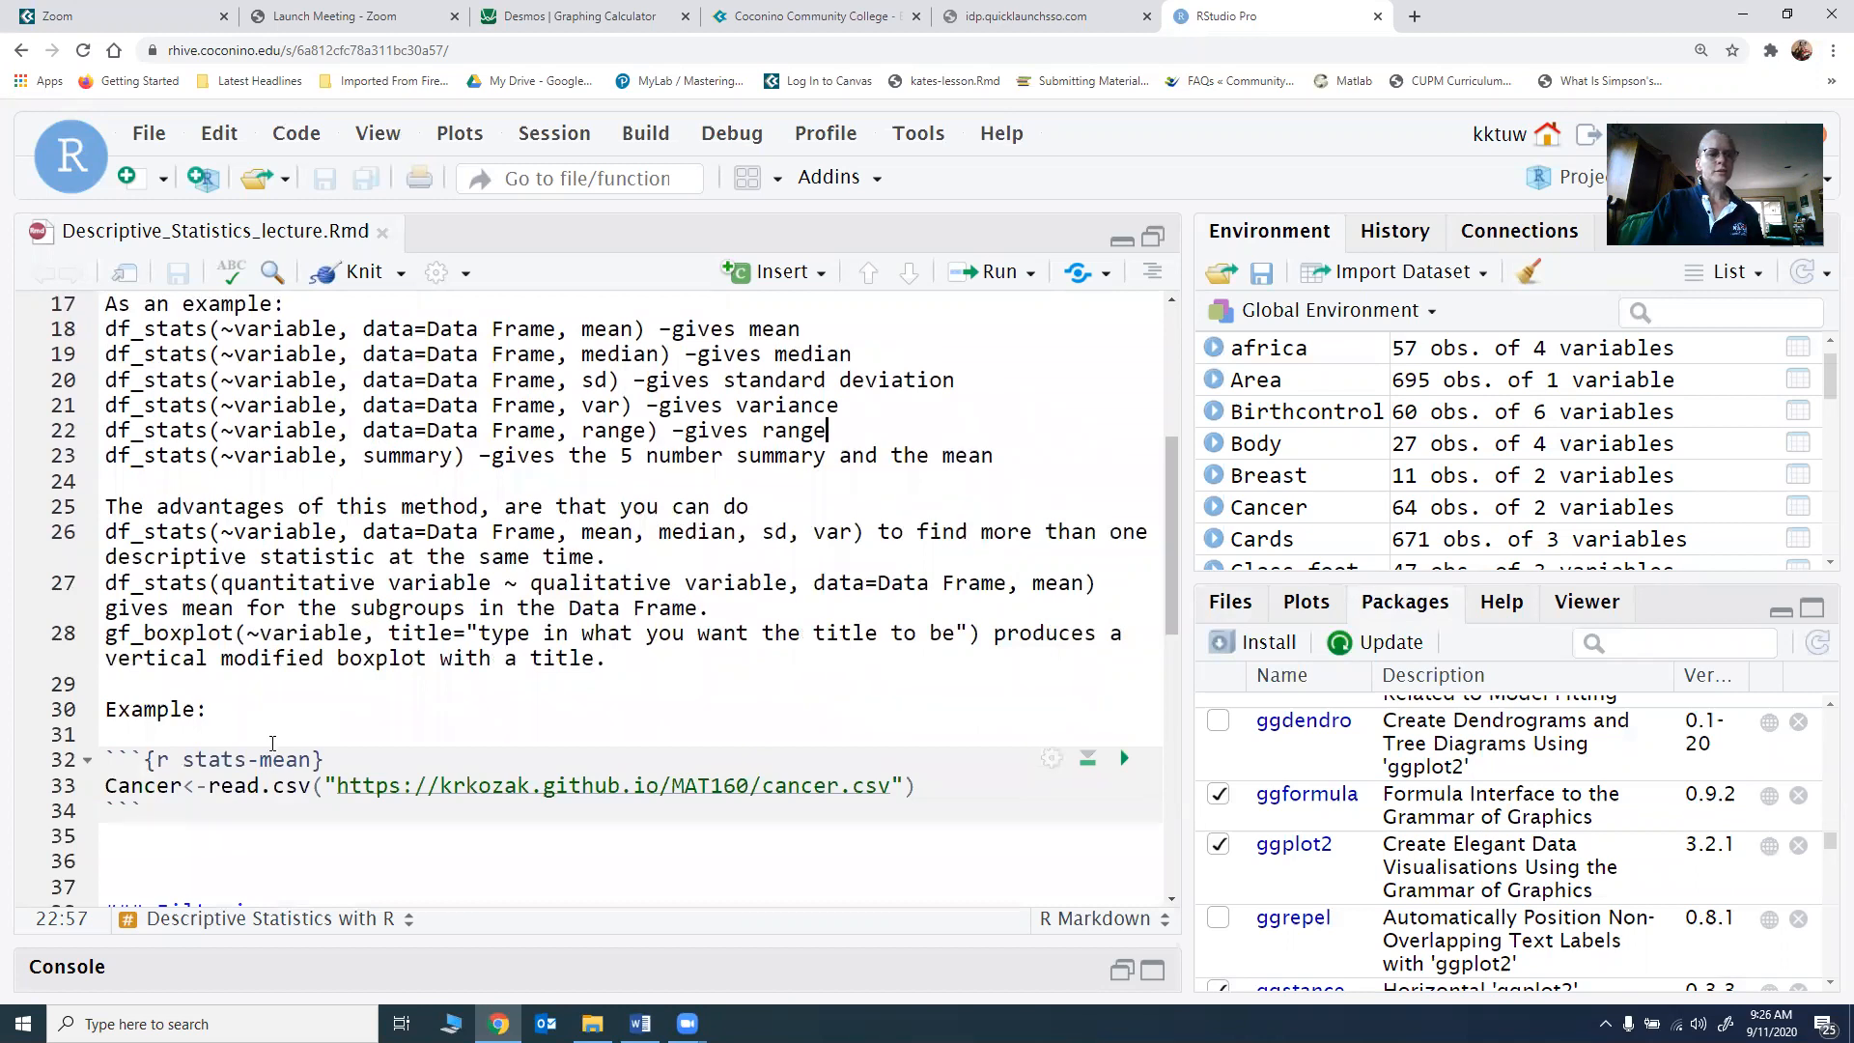
Step: Run the setup chunk that loads mosaic, and the stats-mean chunk that reads cancer.csv into Cancer
scroll(319, 733, "up", 6)
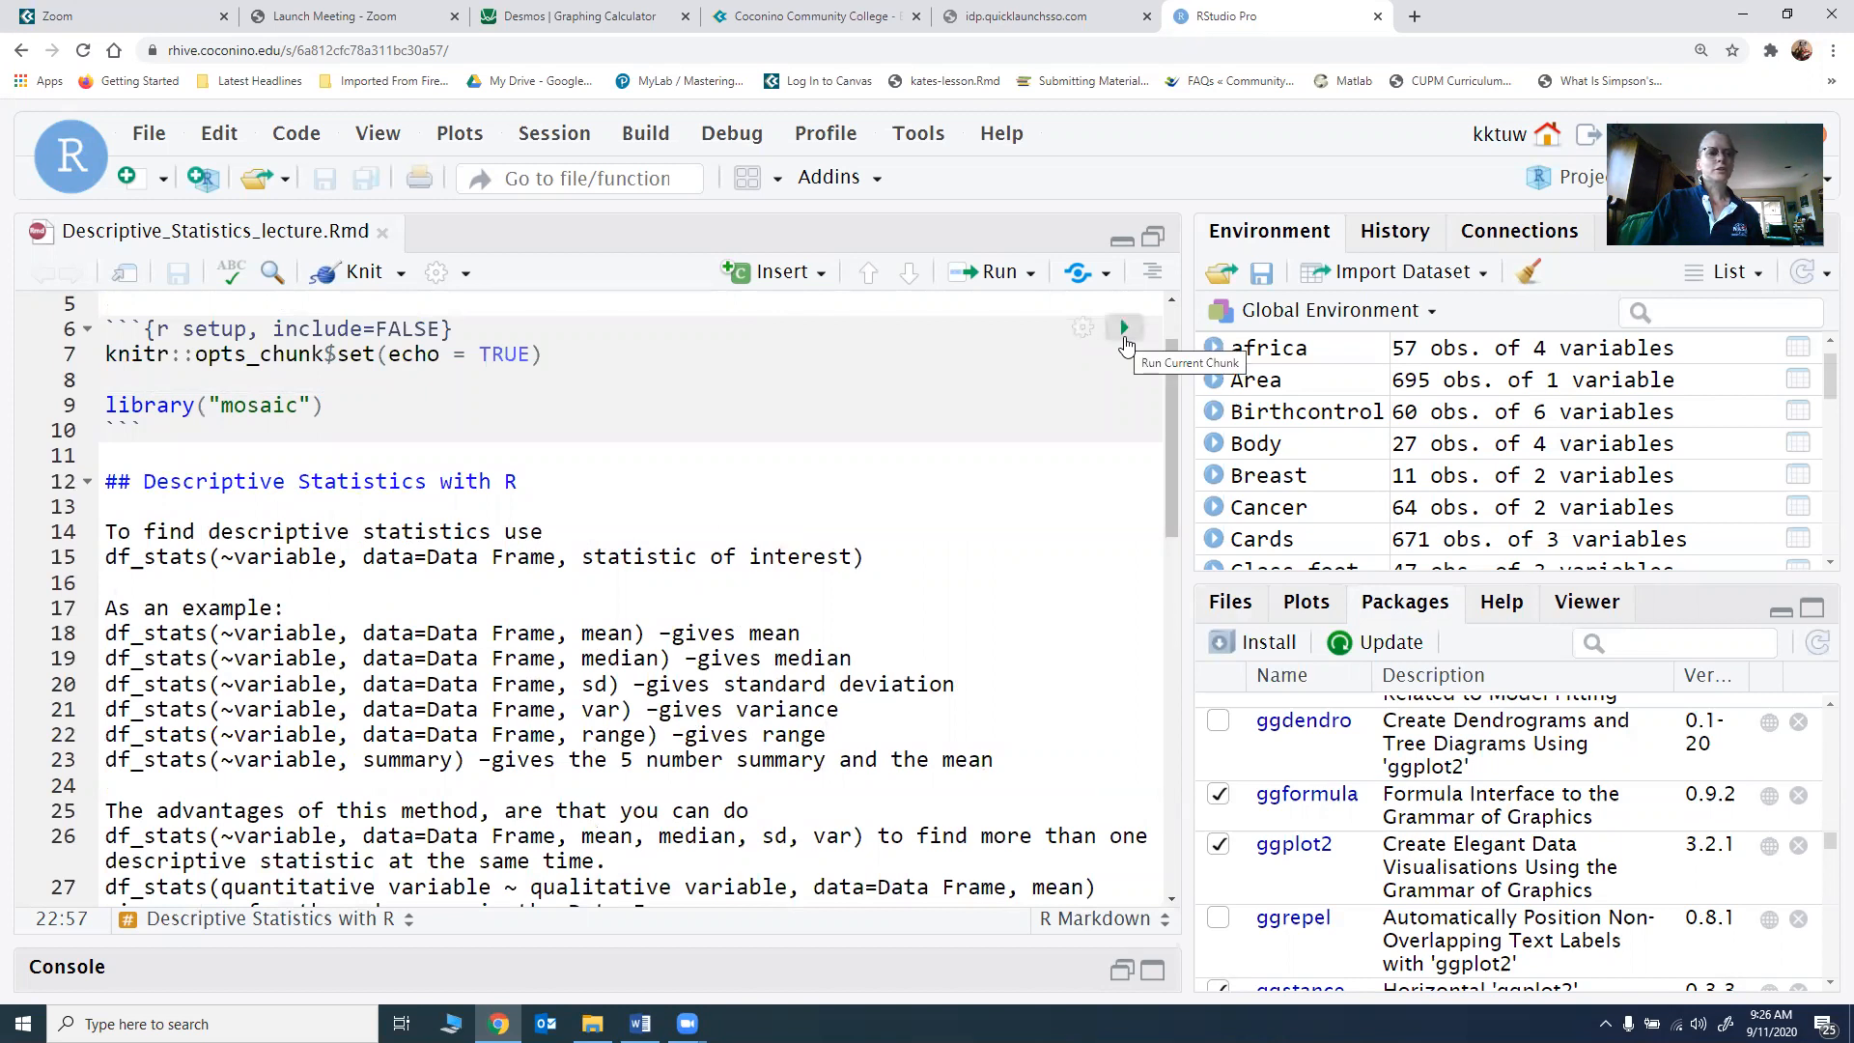
left_click(1126, 344)
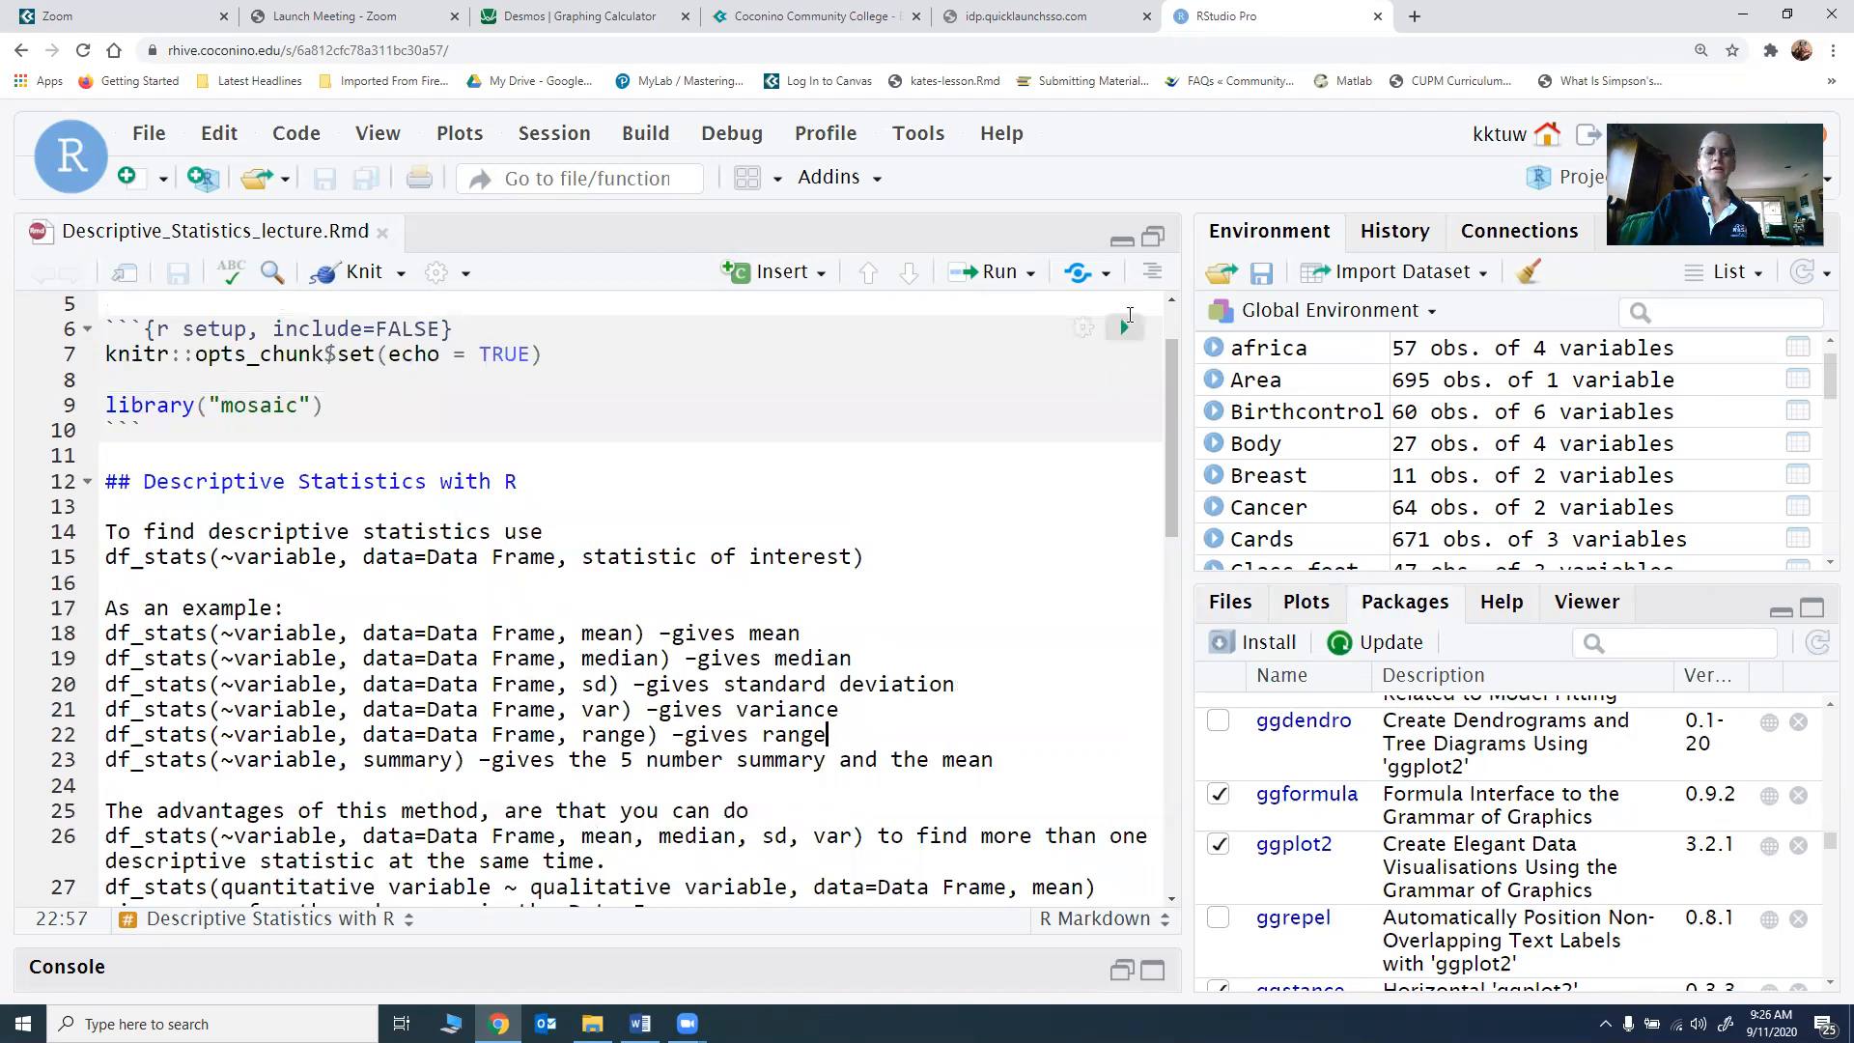
scroll(931, 435, "down", 4)
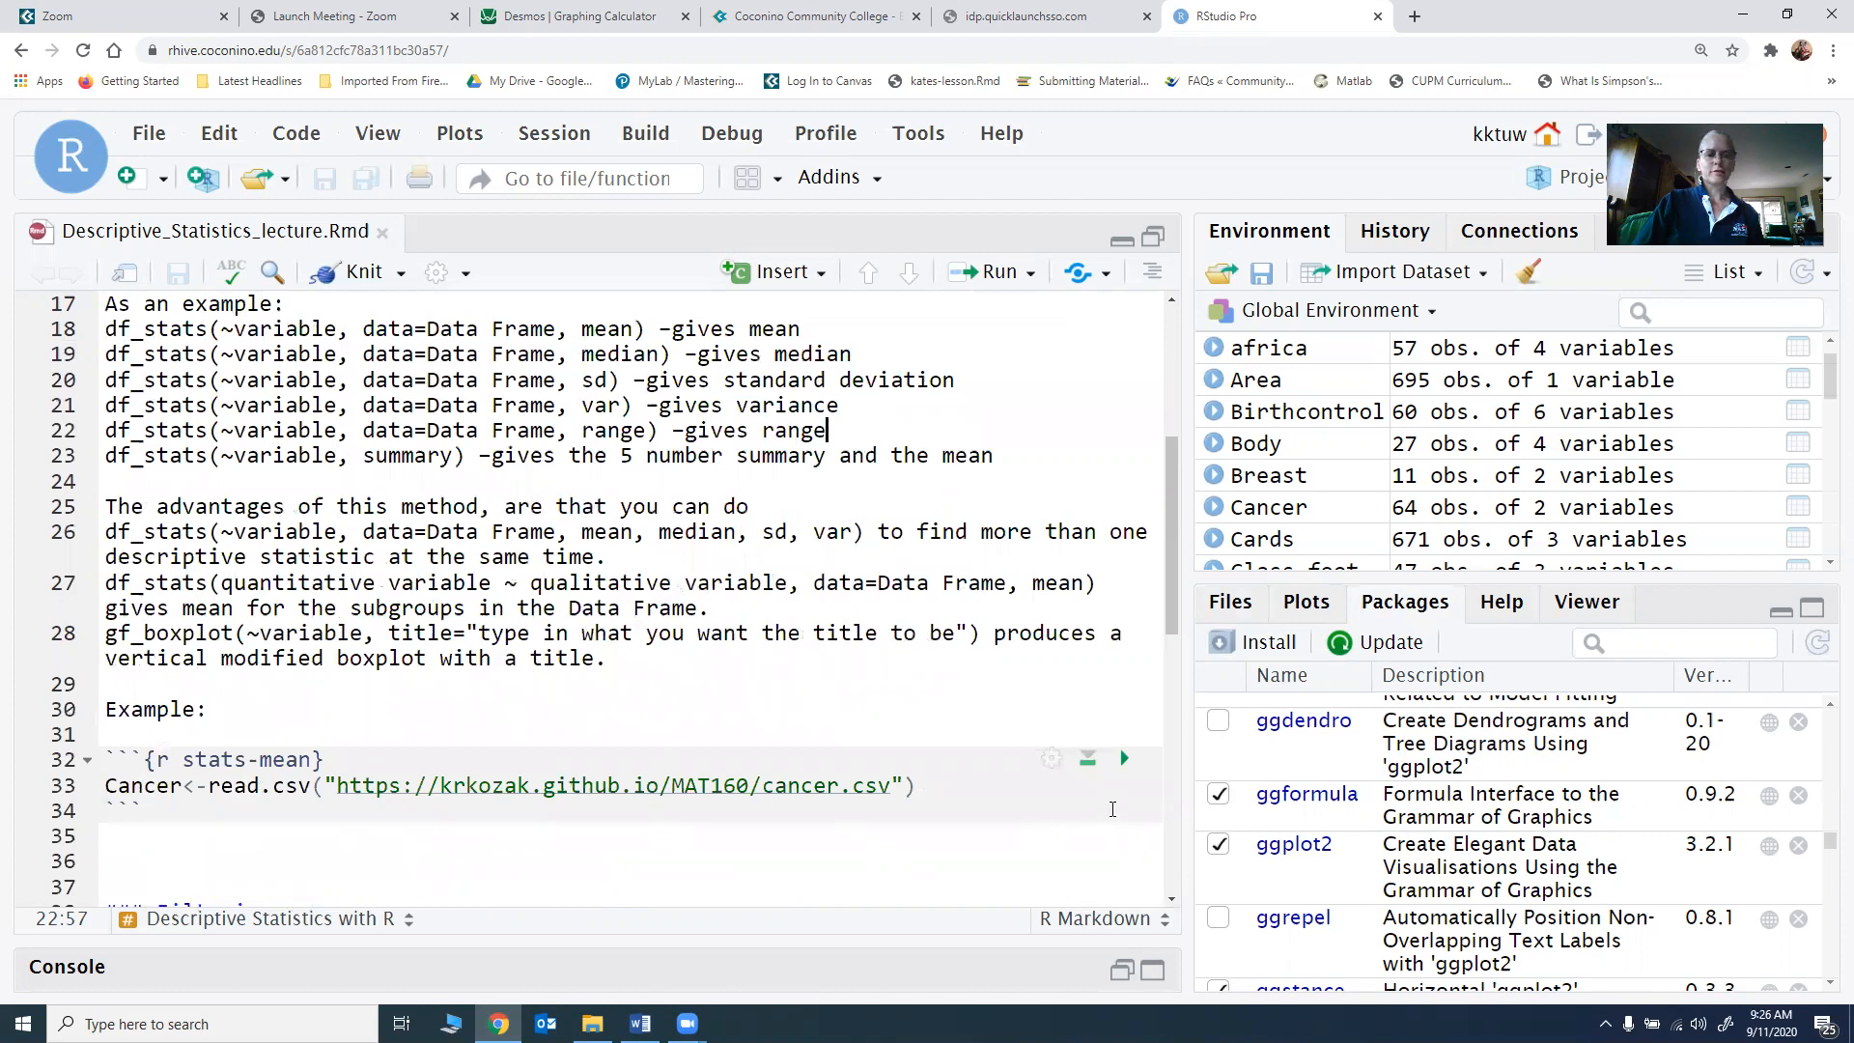
left_click(1123, 758)
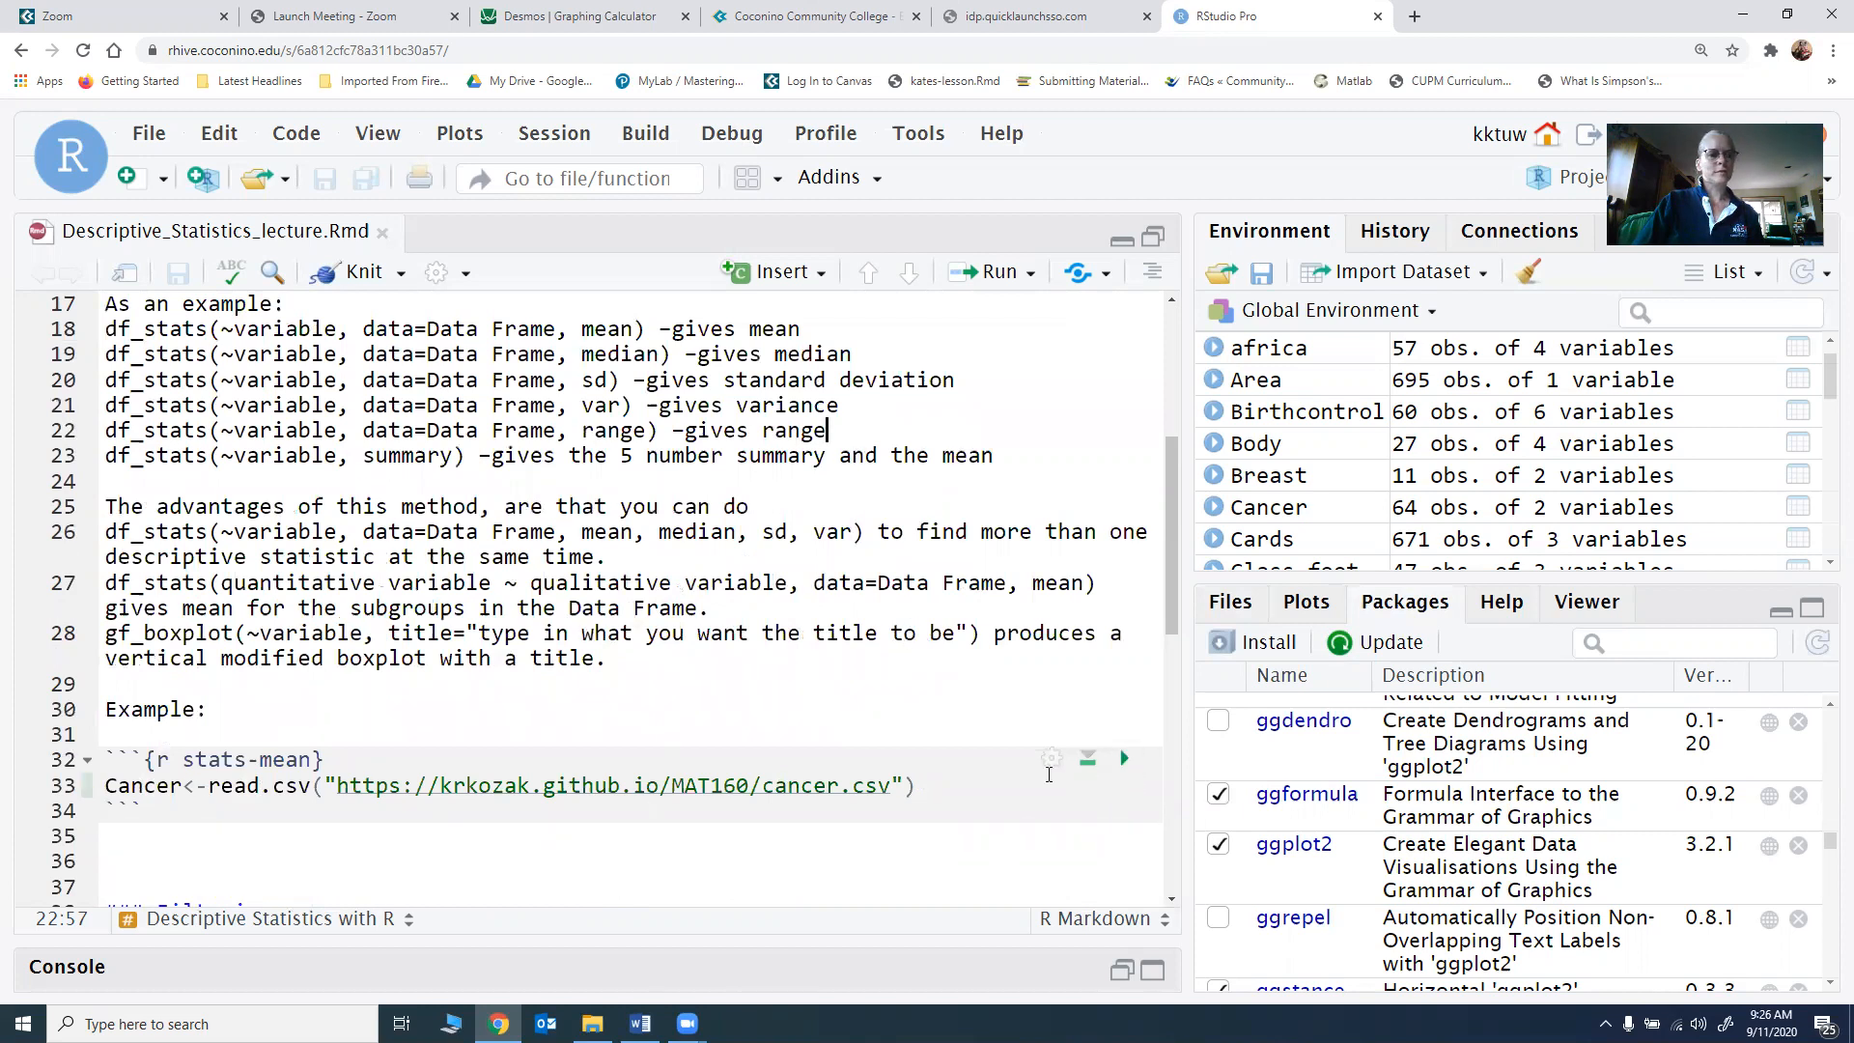
Step: Add head(Cancer) as a new line after the read.csv line in the stats-mean chunk and run the chunk
left_click(943, 787)
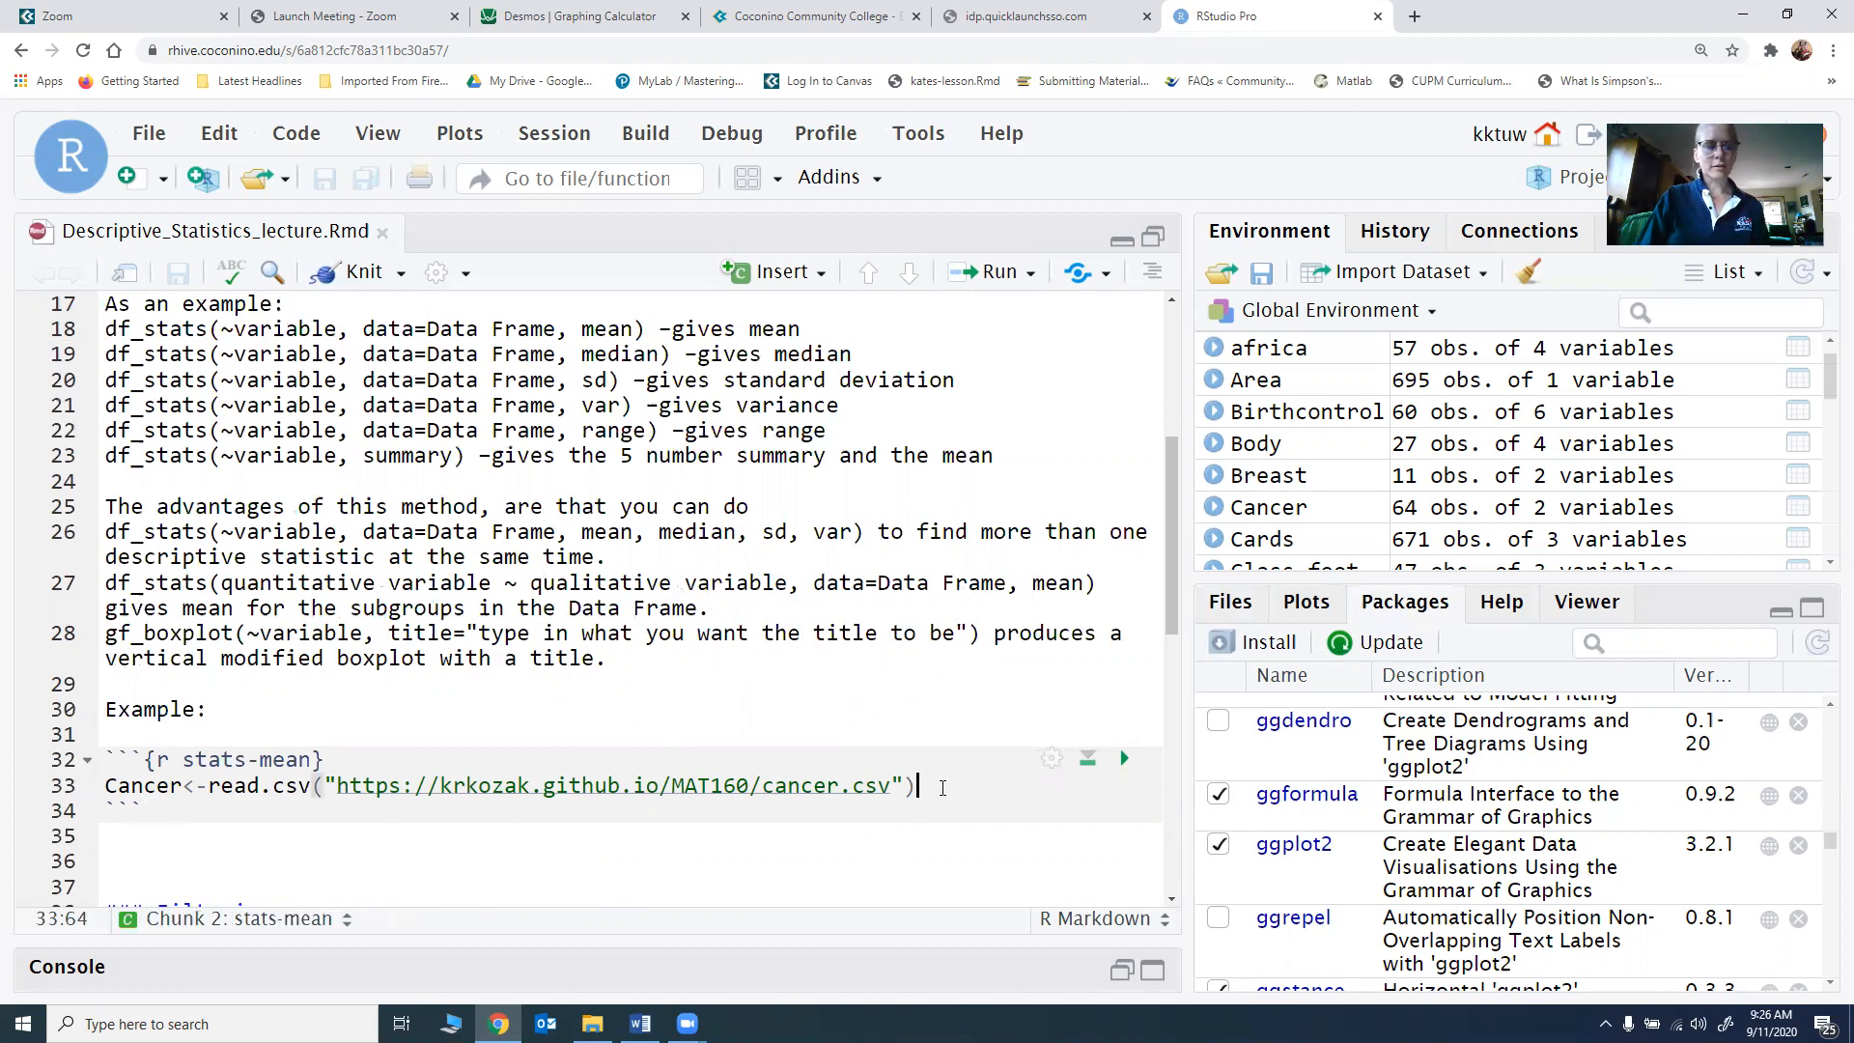
key("Return")
type("head(Canc")
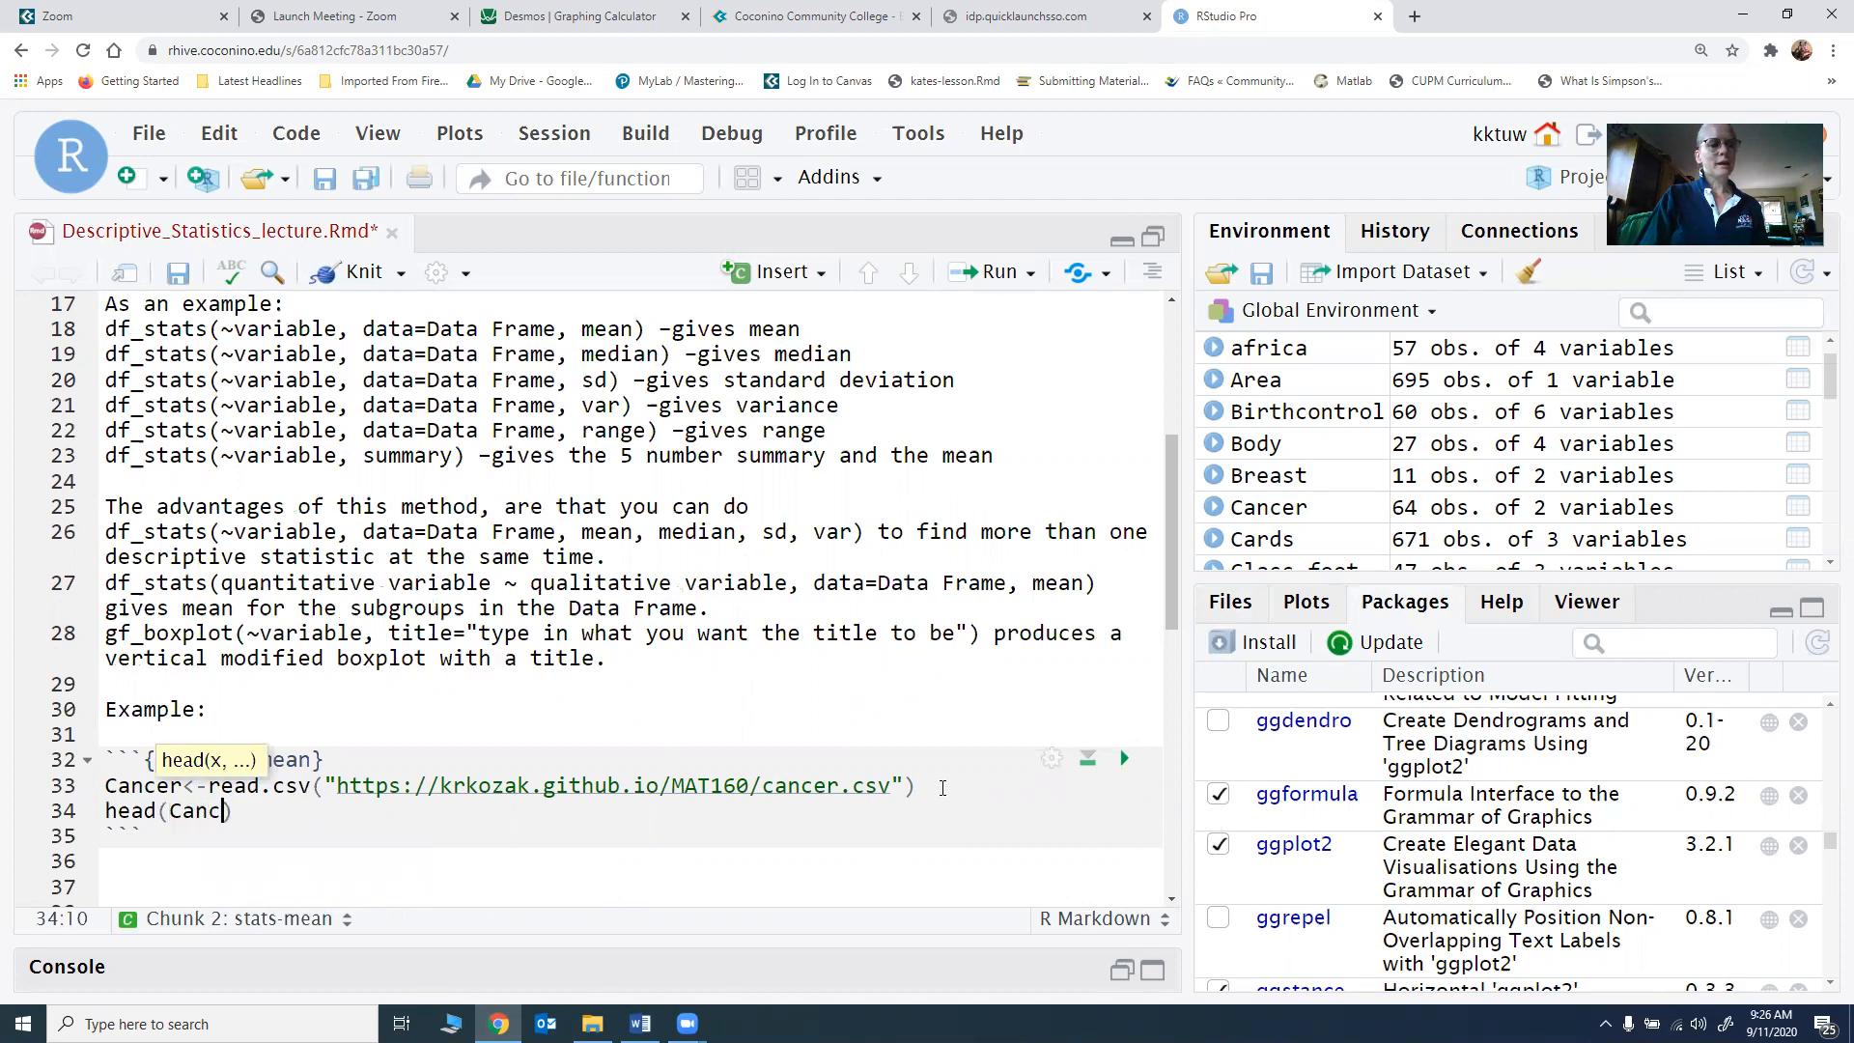
type("er")
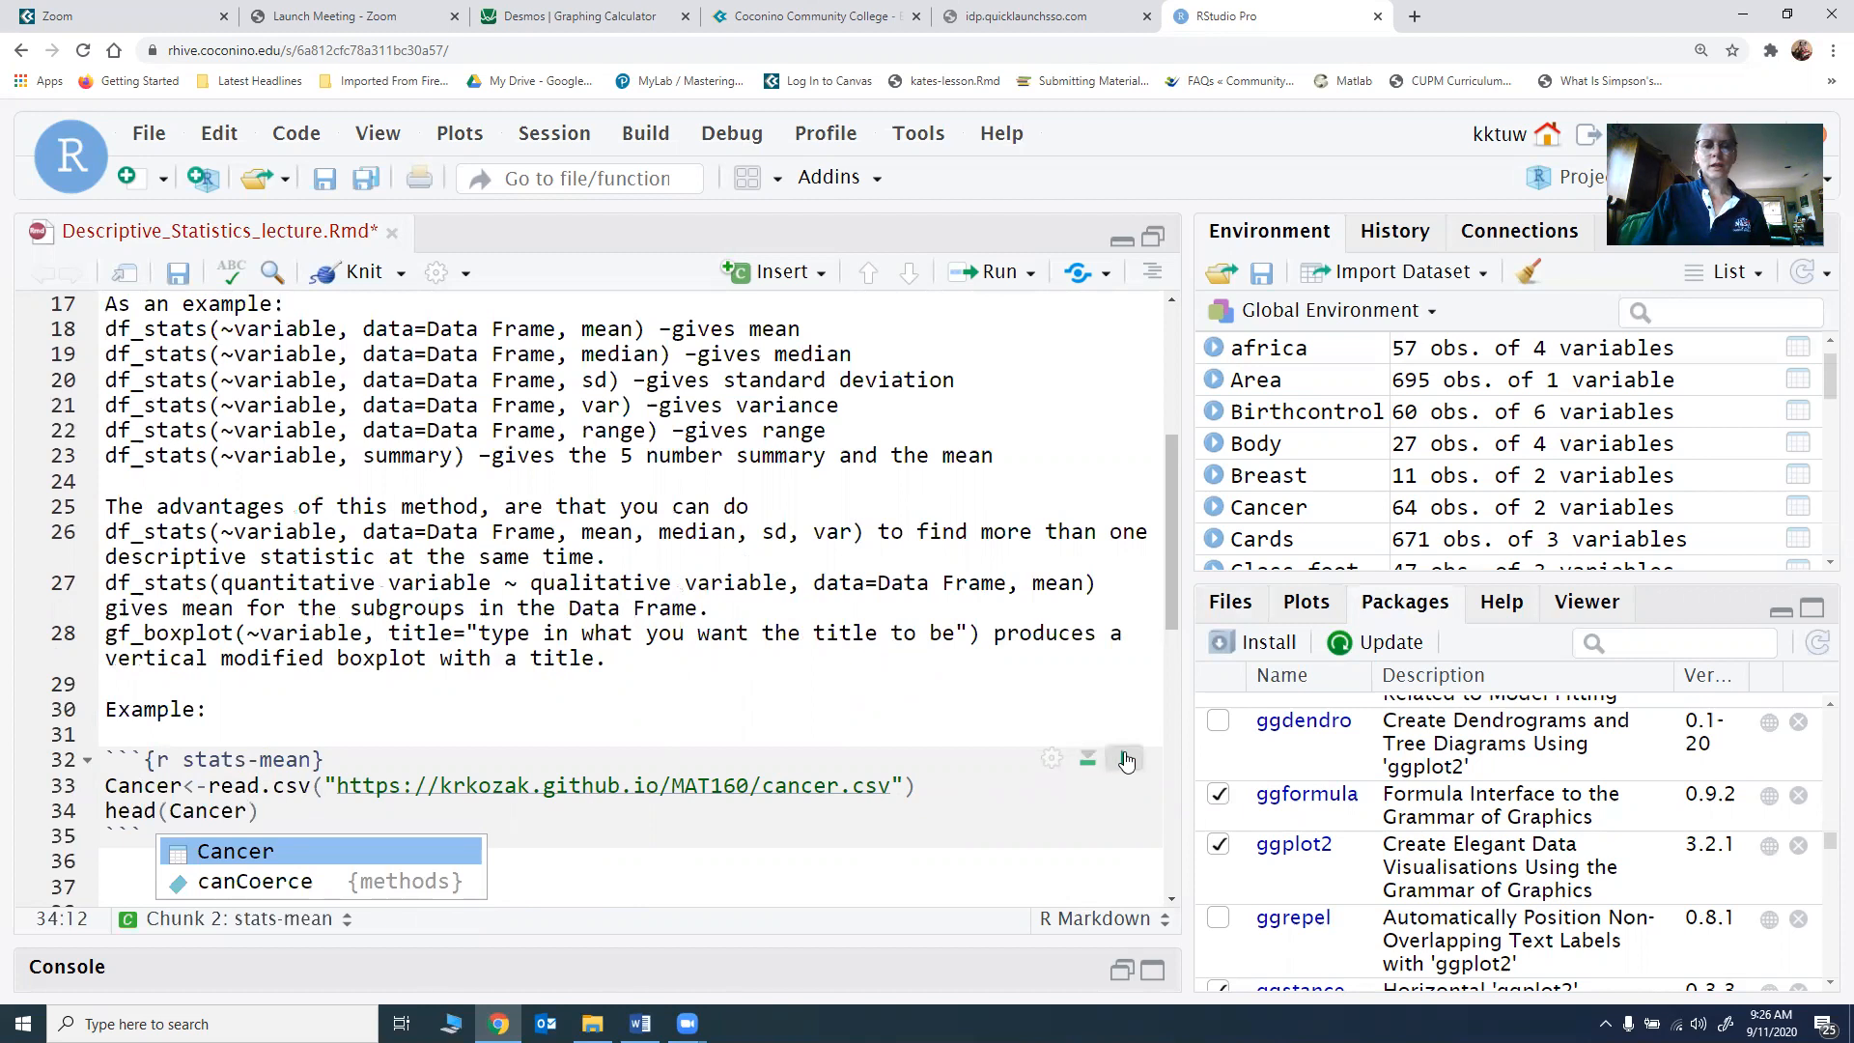
left_click(1123, 758)
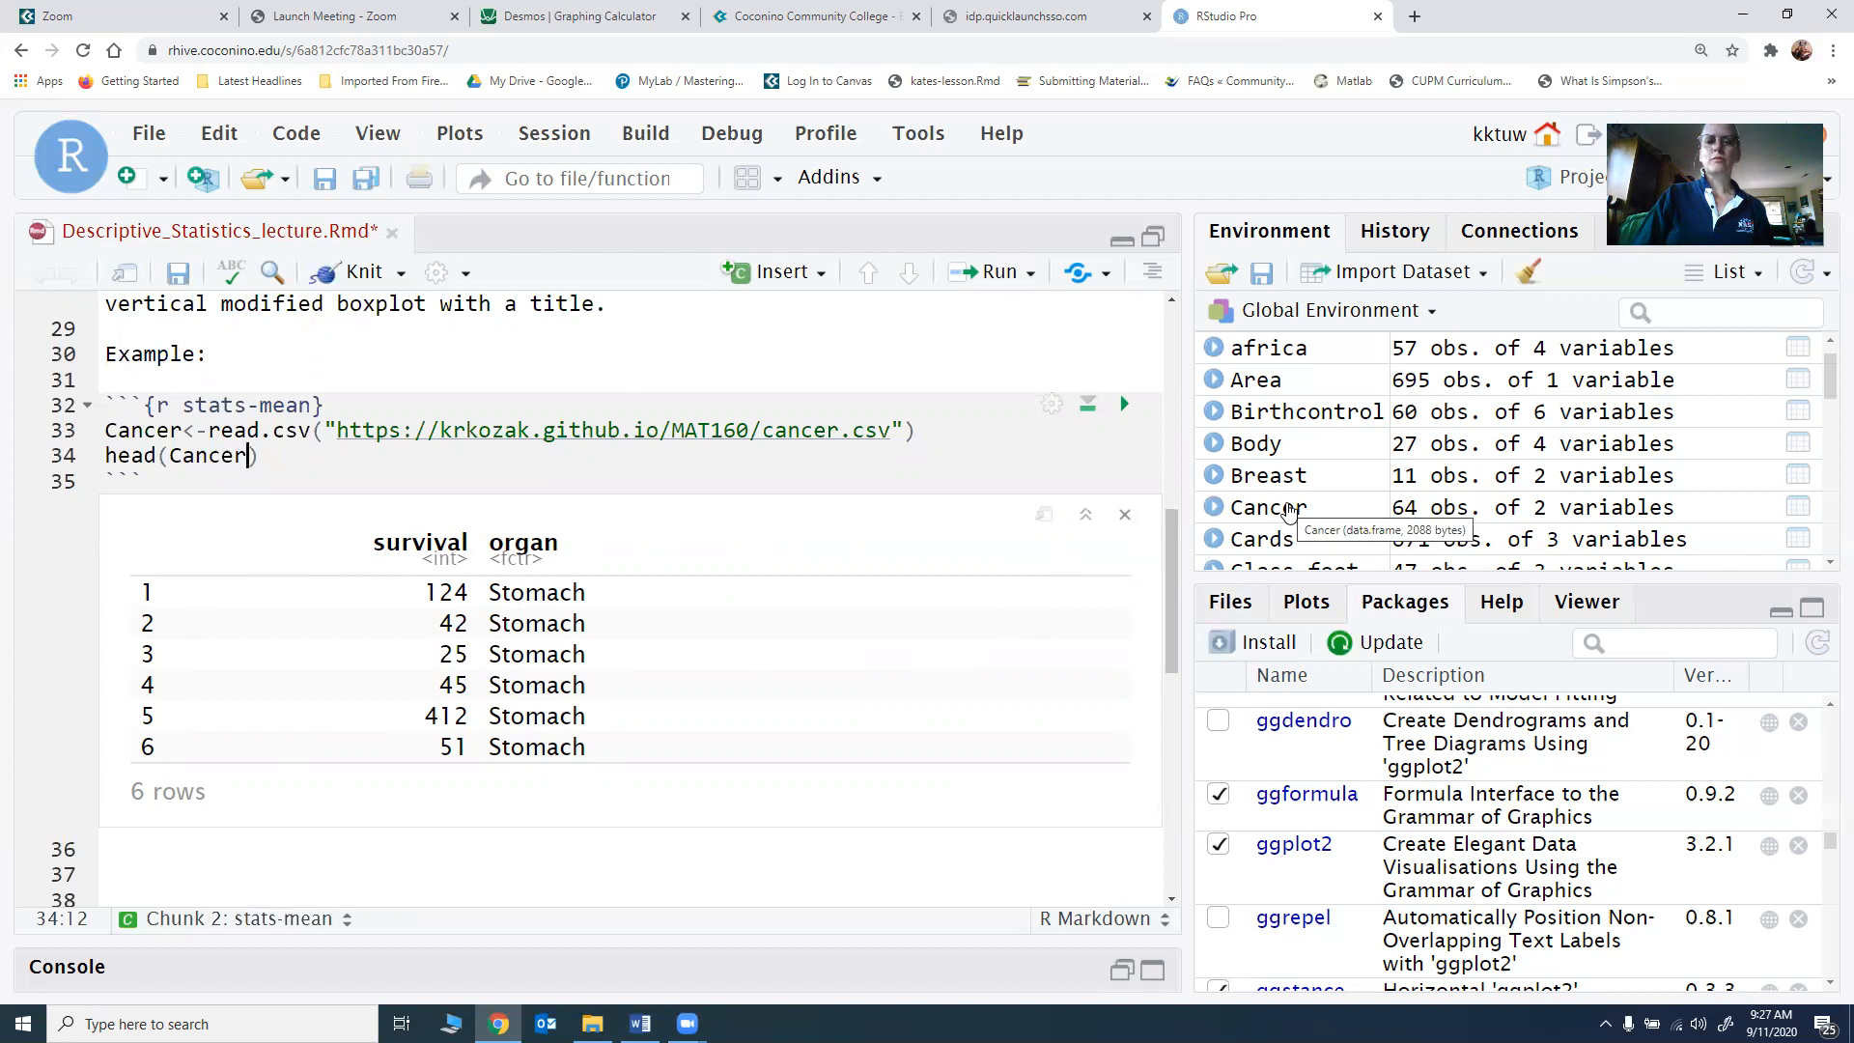
Step: Open the Cancer data frame in the data viewer and look through its survival and organ rows to the end
left_click(1268, 507)
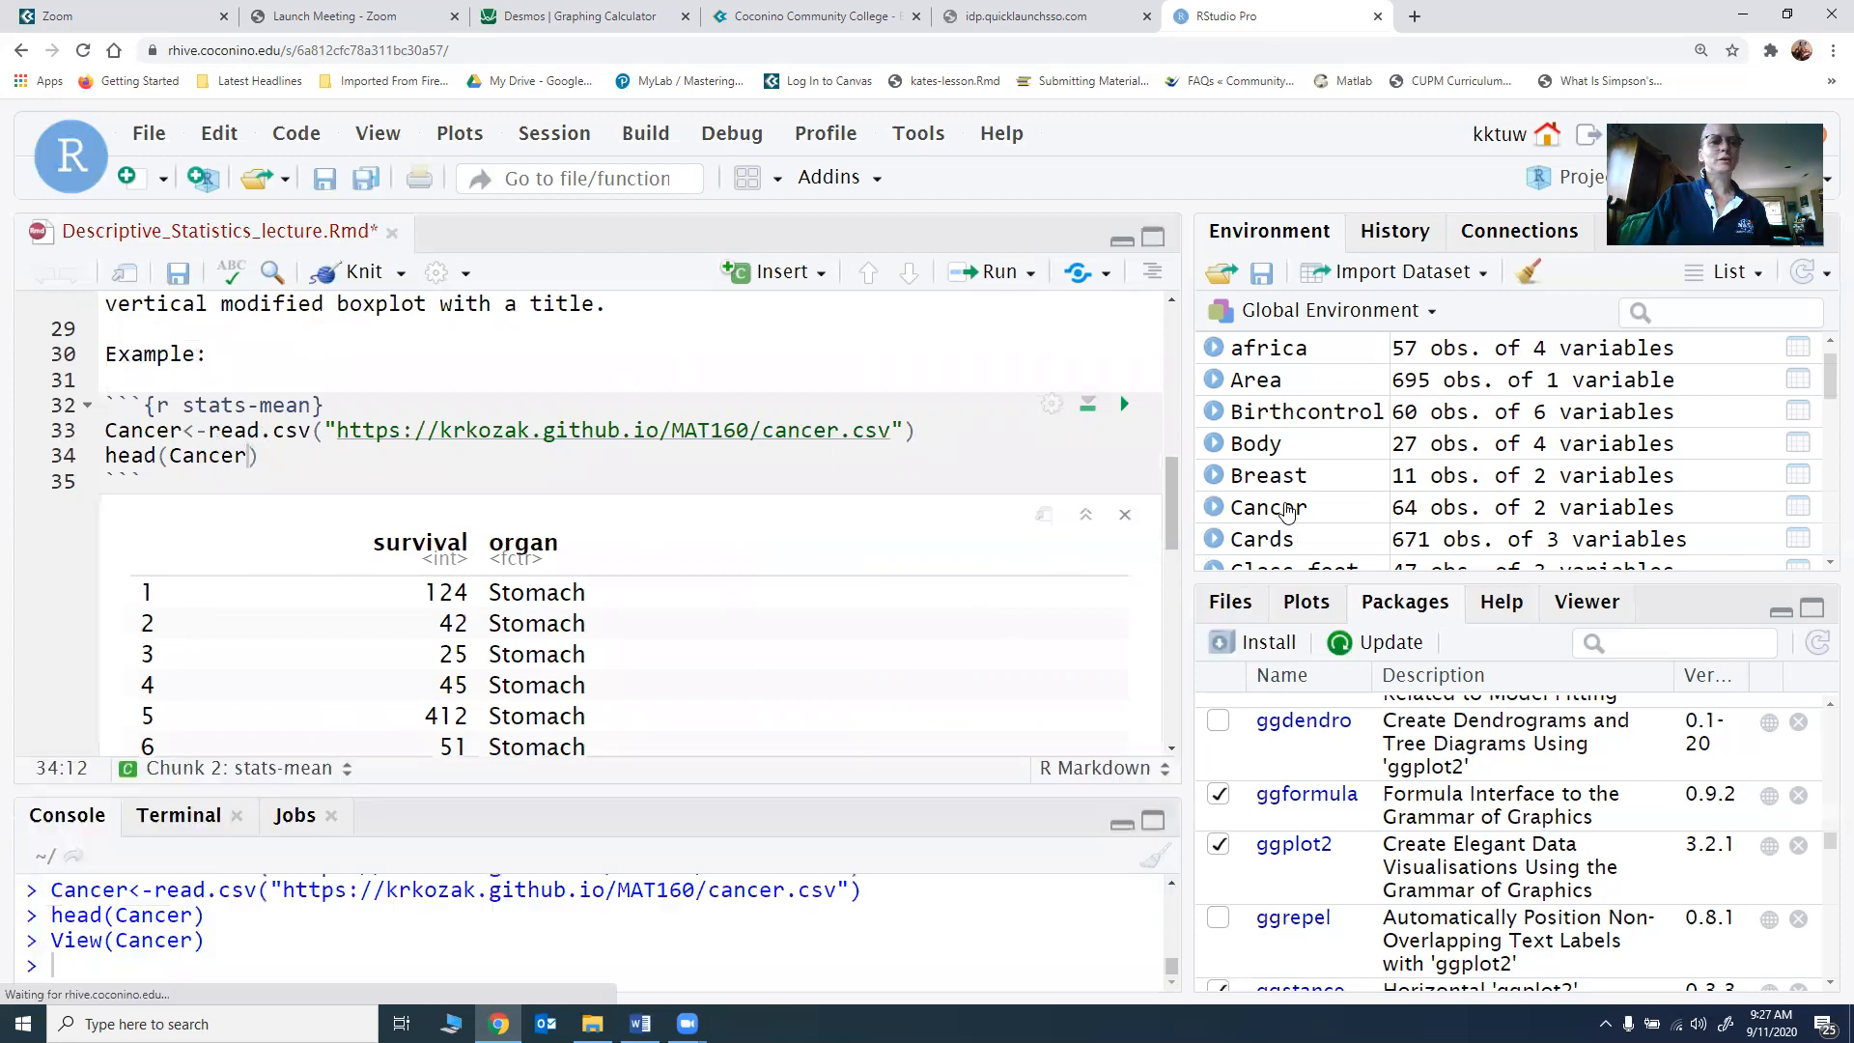
scroll(166, 472, "down", 5)
scroll(166, 472, "down", 9)
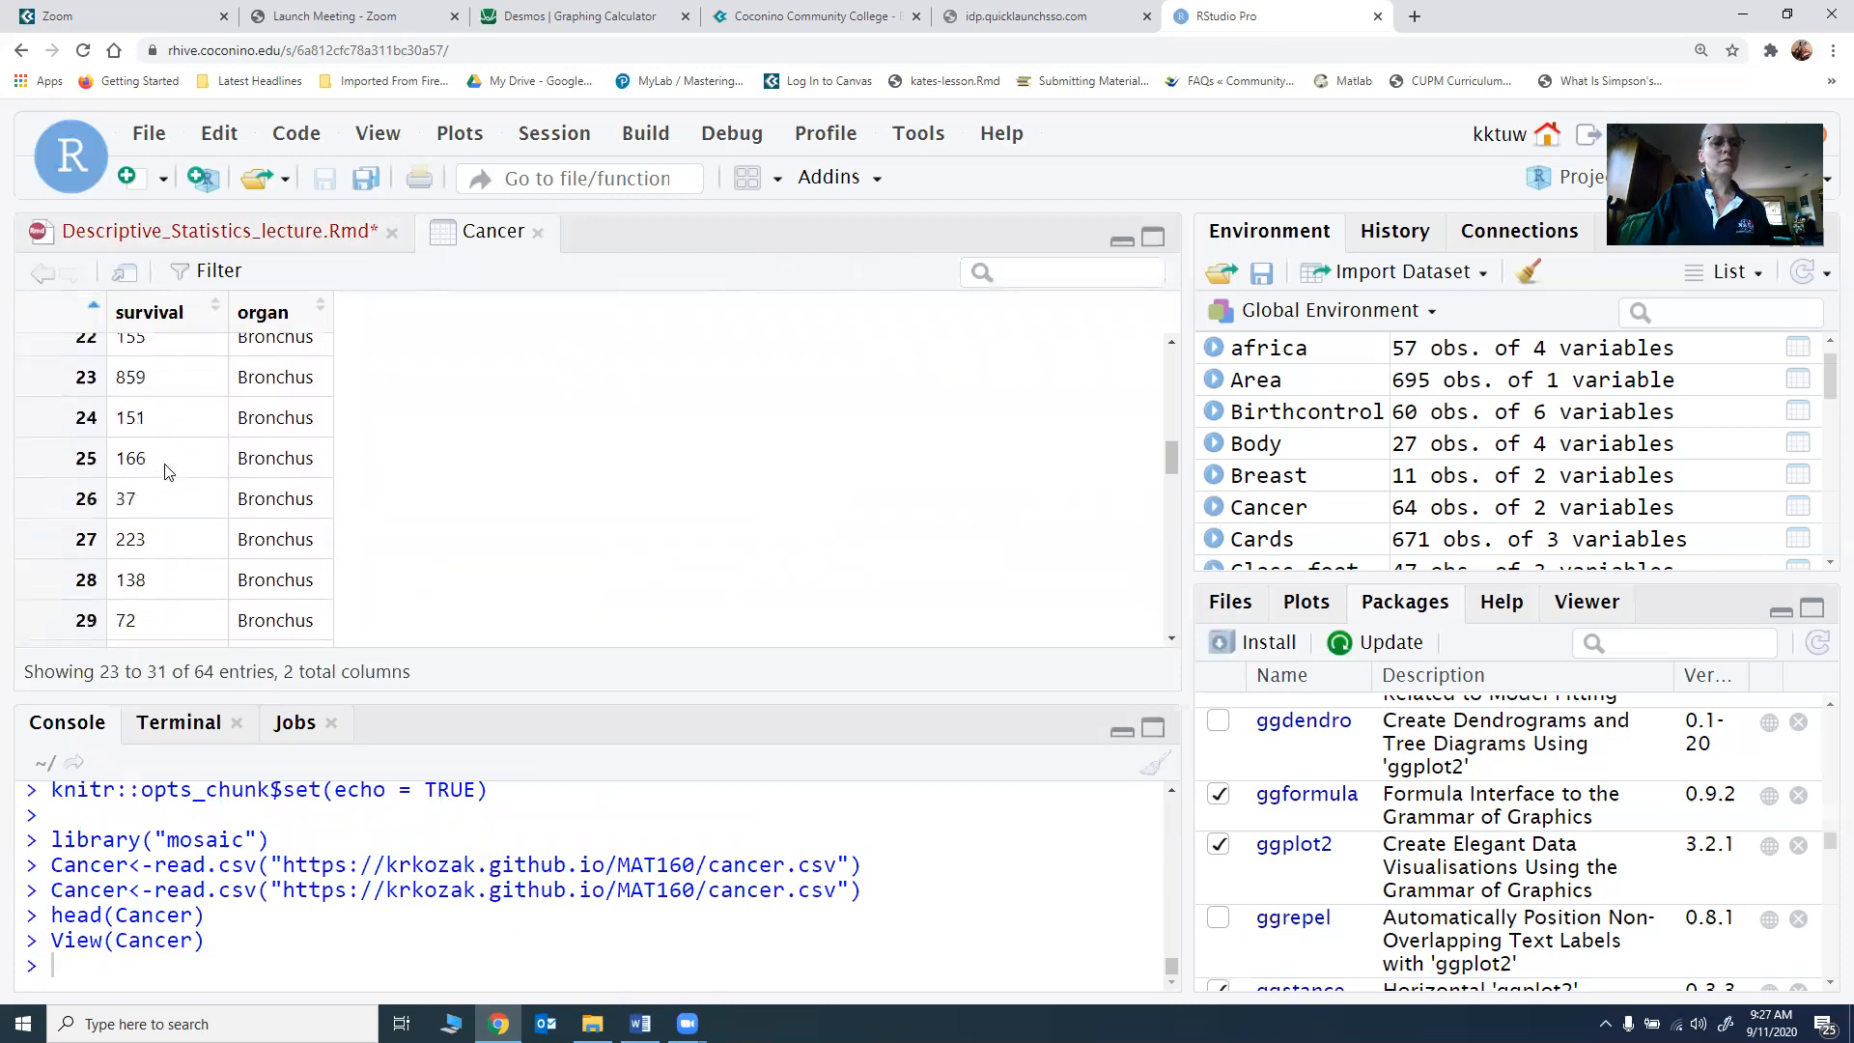
scroll(166, 472, "down", 9)
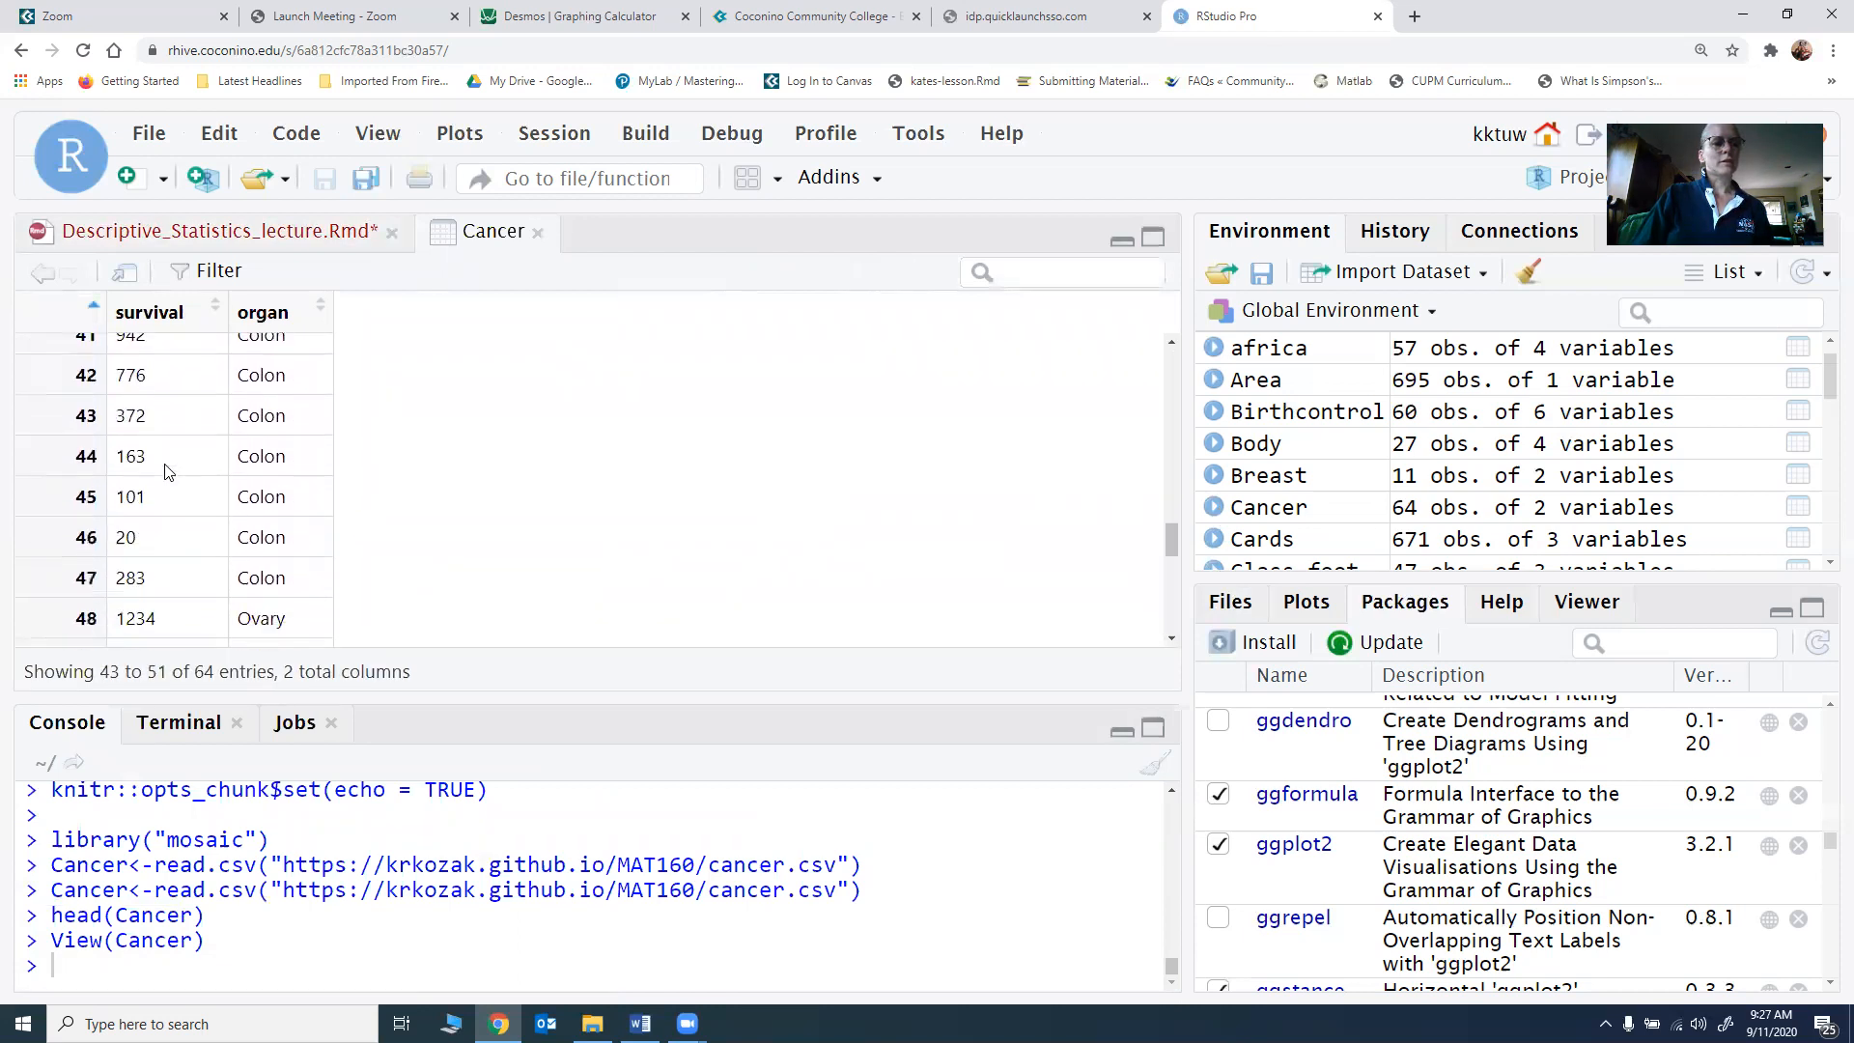
scroll(169, 472, "down", 1)
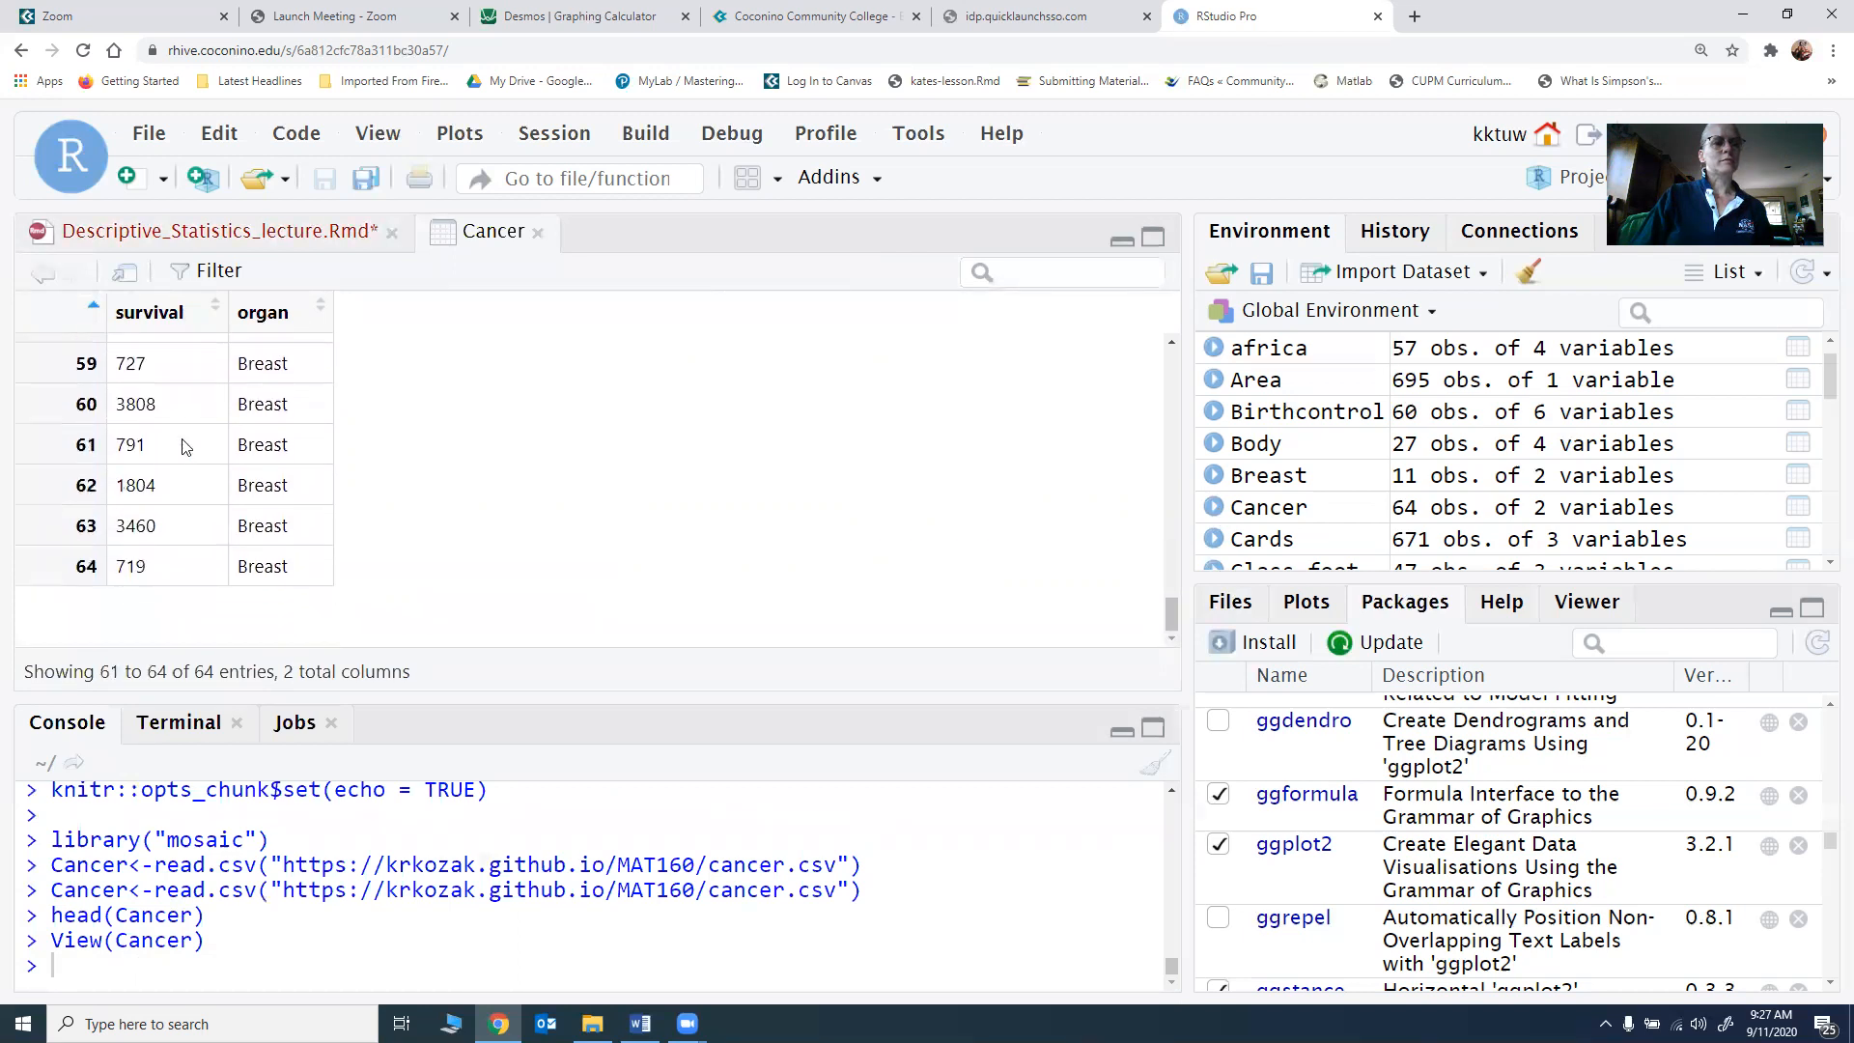
Step: Return to Descriptive_Statistics_lecture.Rmd and insert a new R chunk on a new line below the head(Cancer) output
left_click(245, 236)
scroll(251, 508, "down", 3)
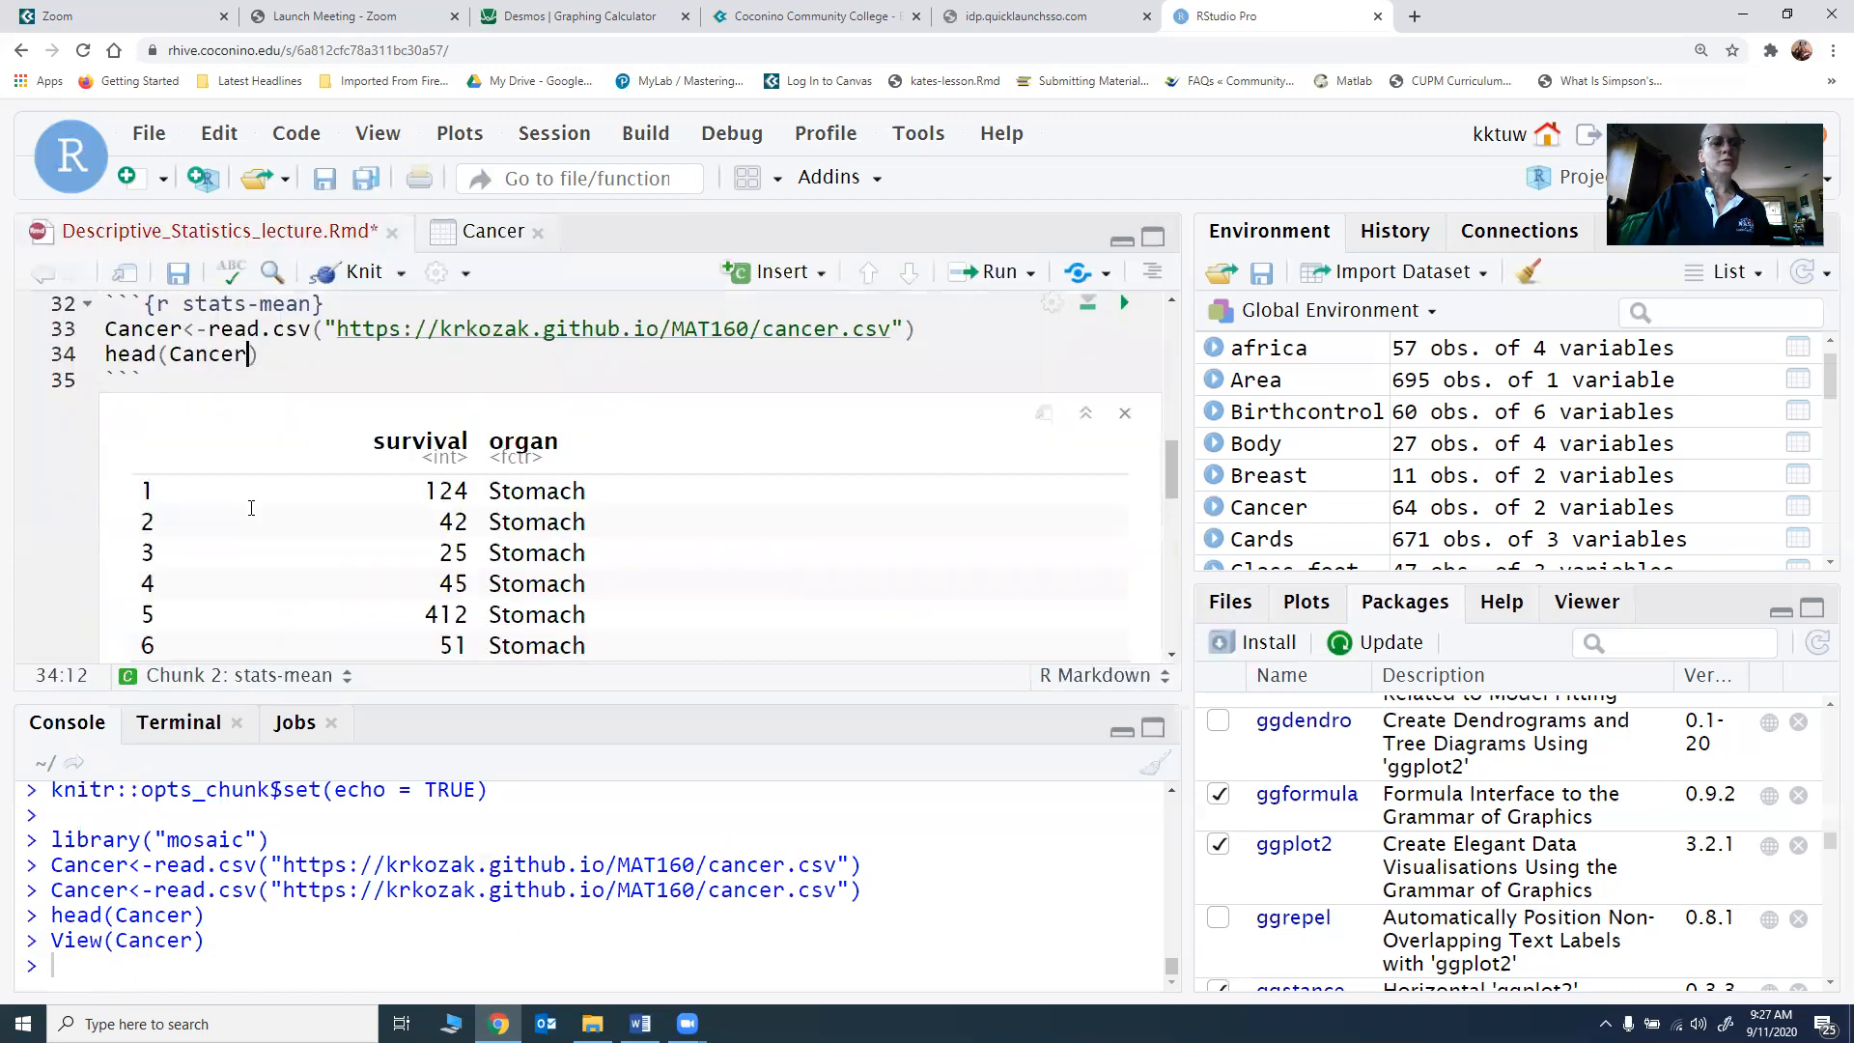
left_click(121, 542)
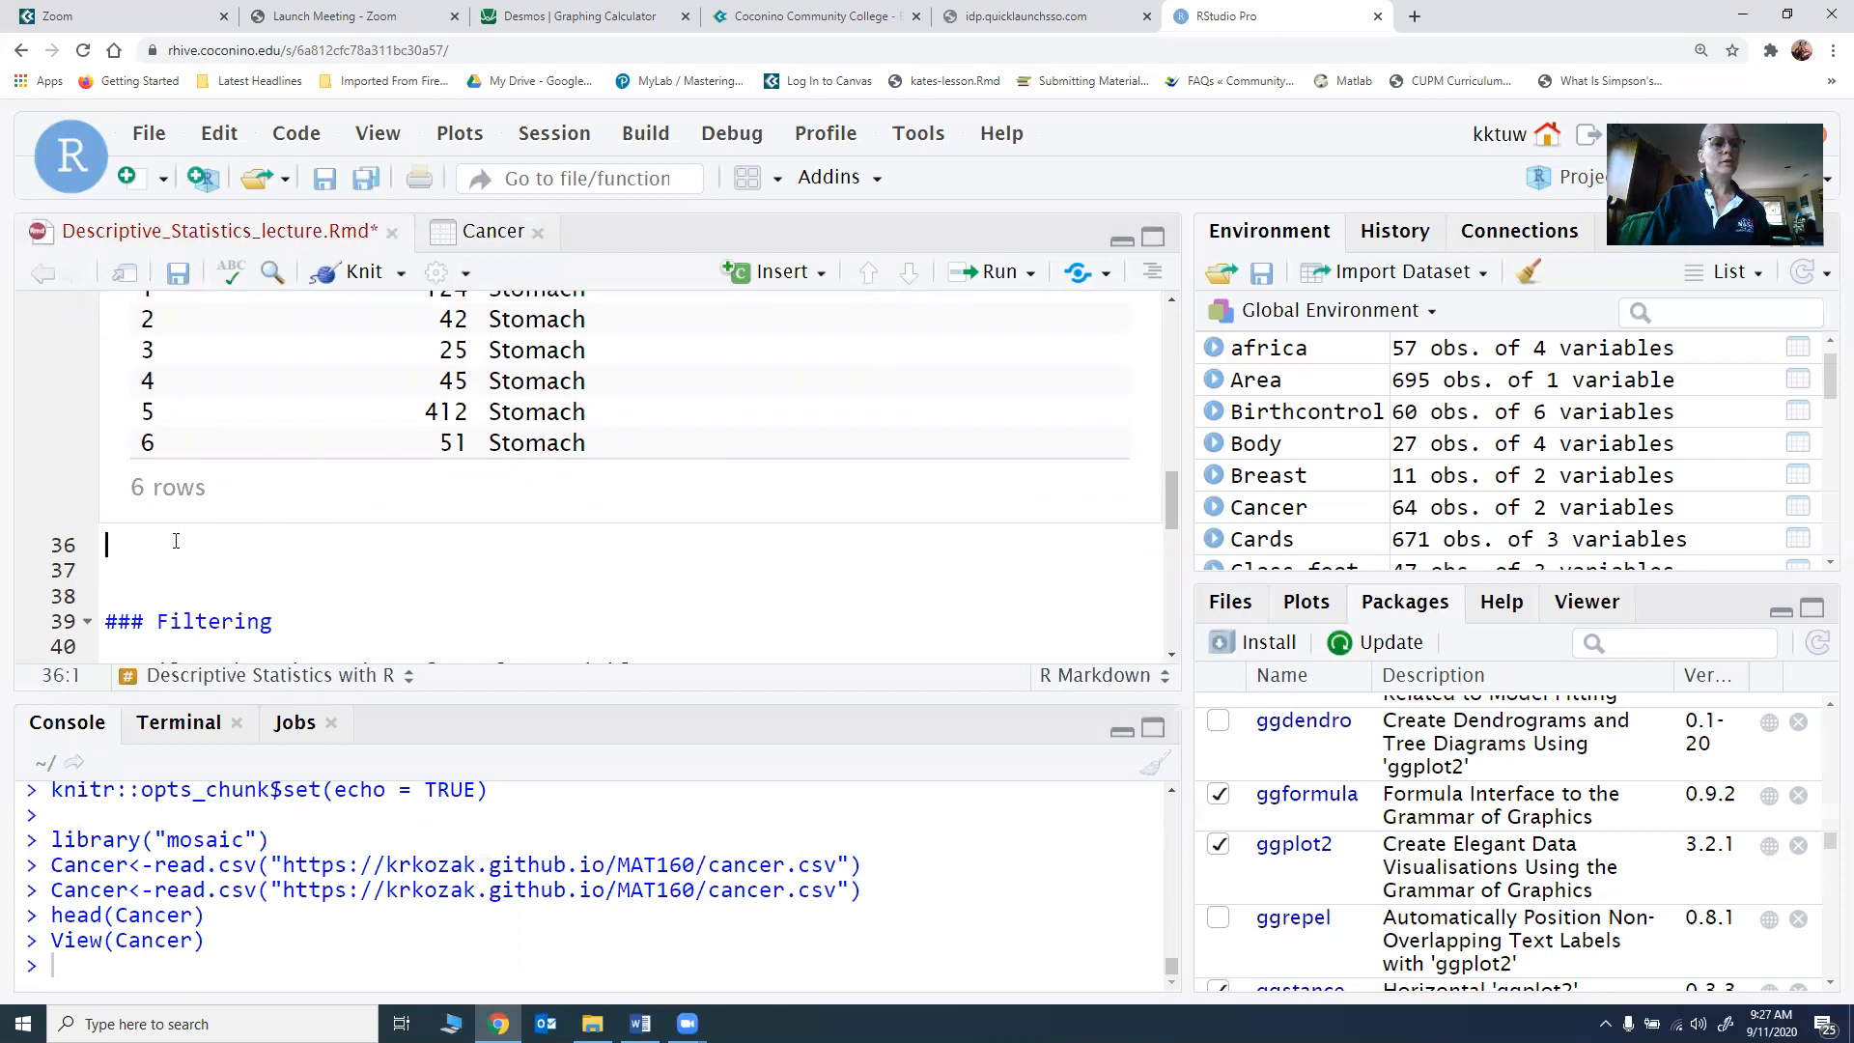
key("Return")
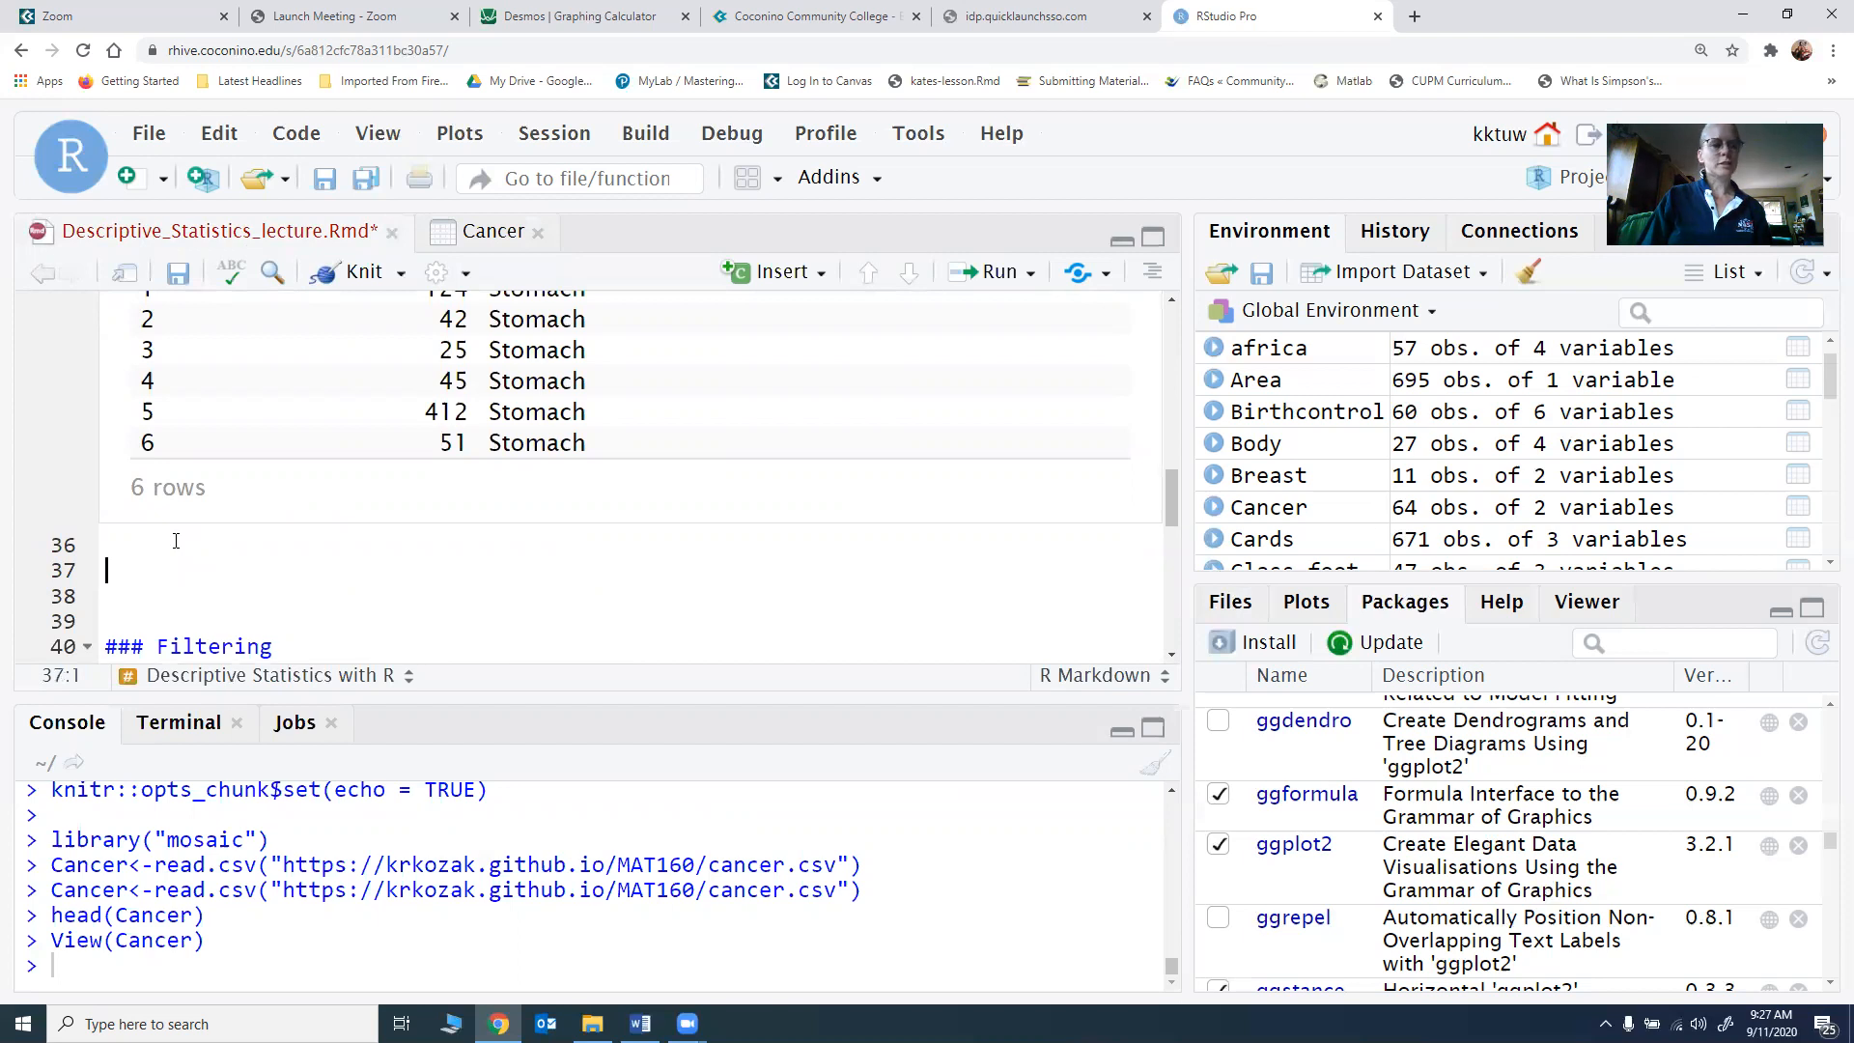
left_click(780, 272)
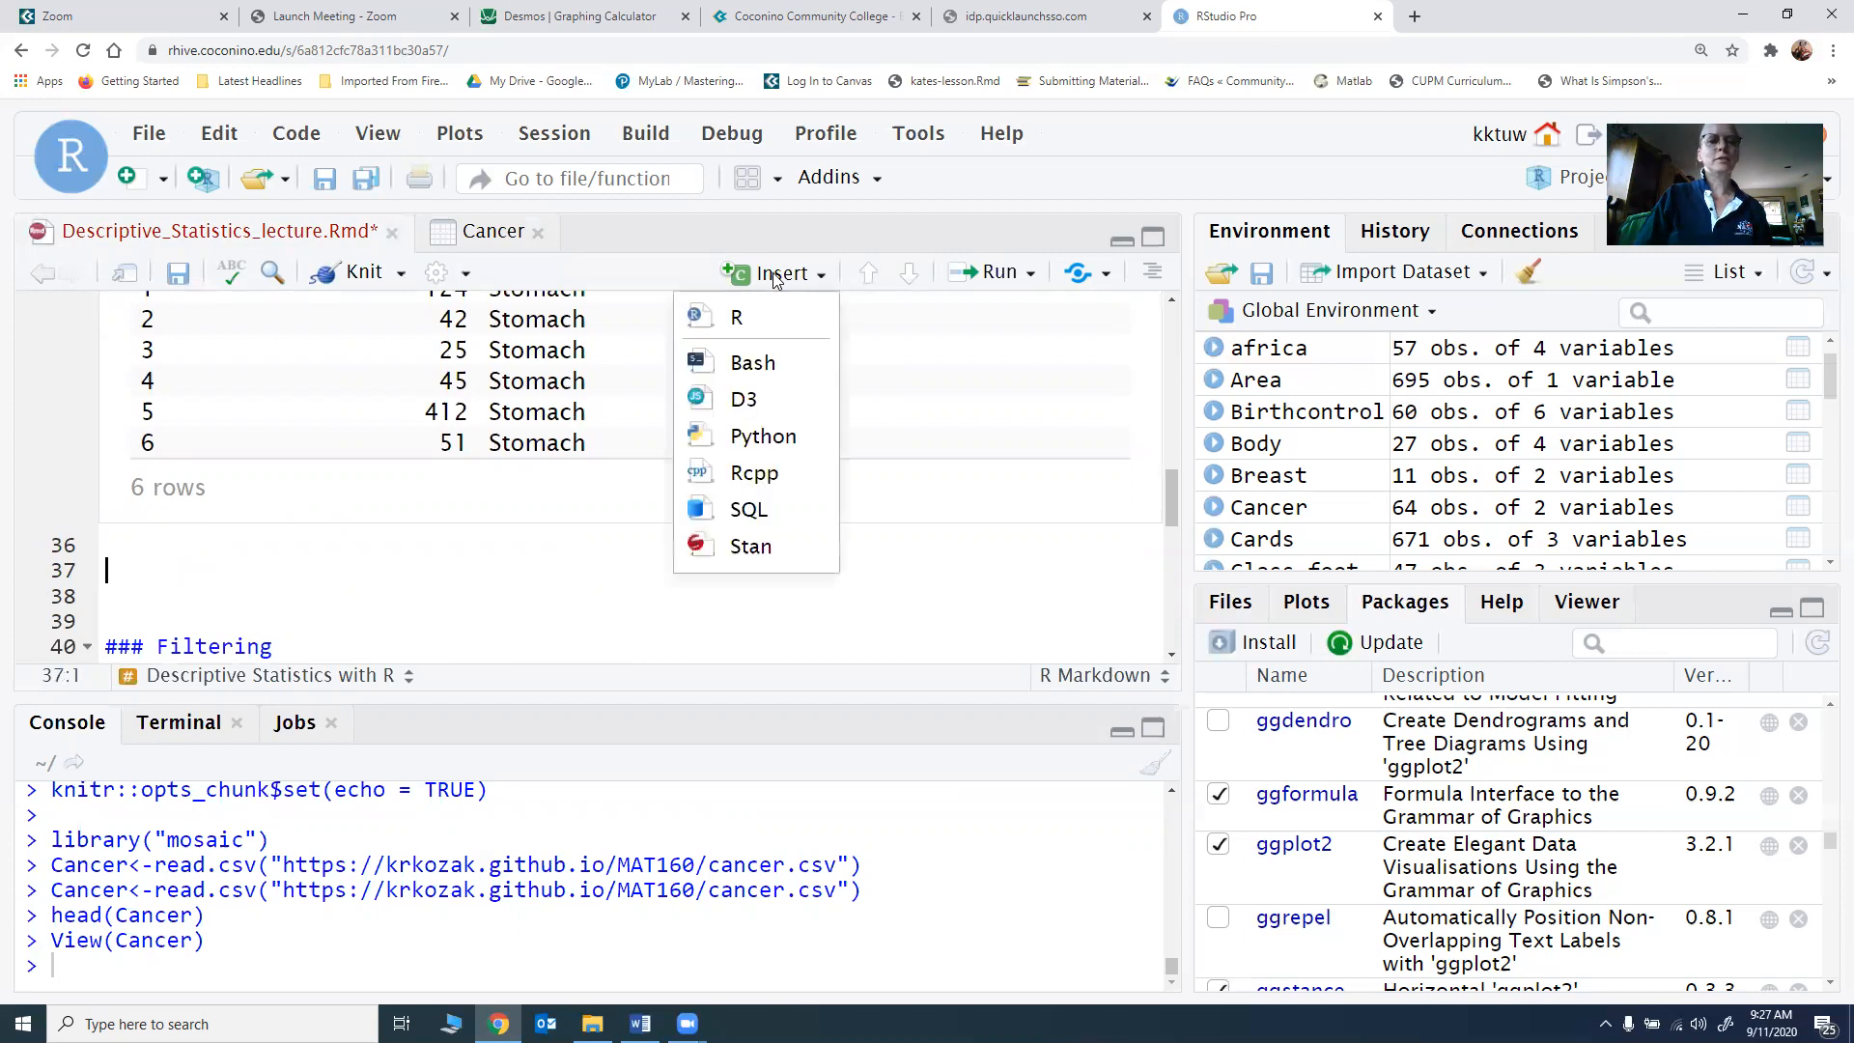
left_click(757, 318)
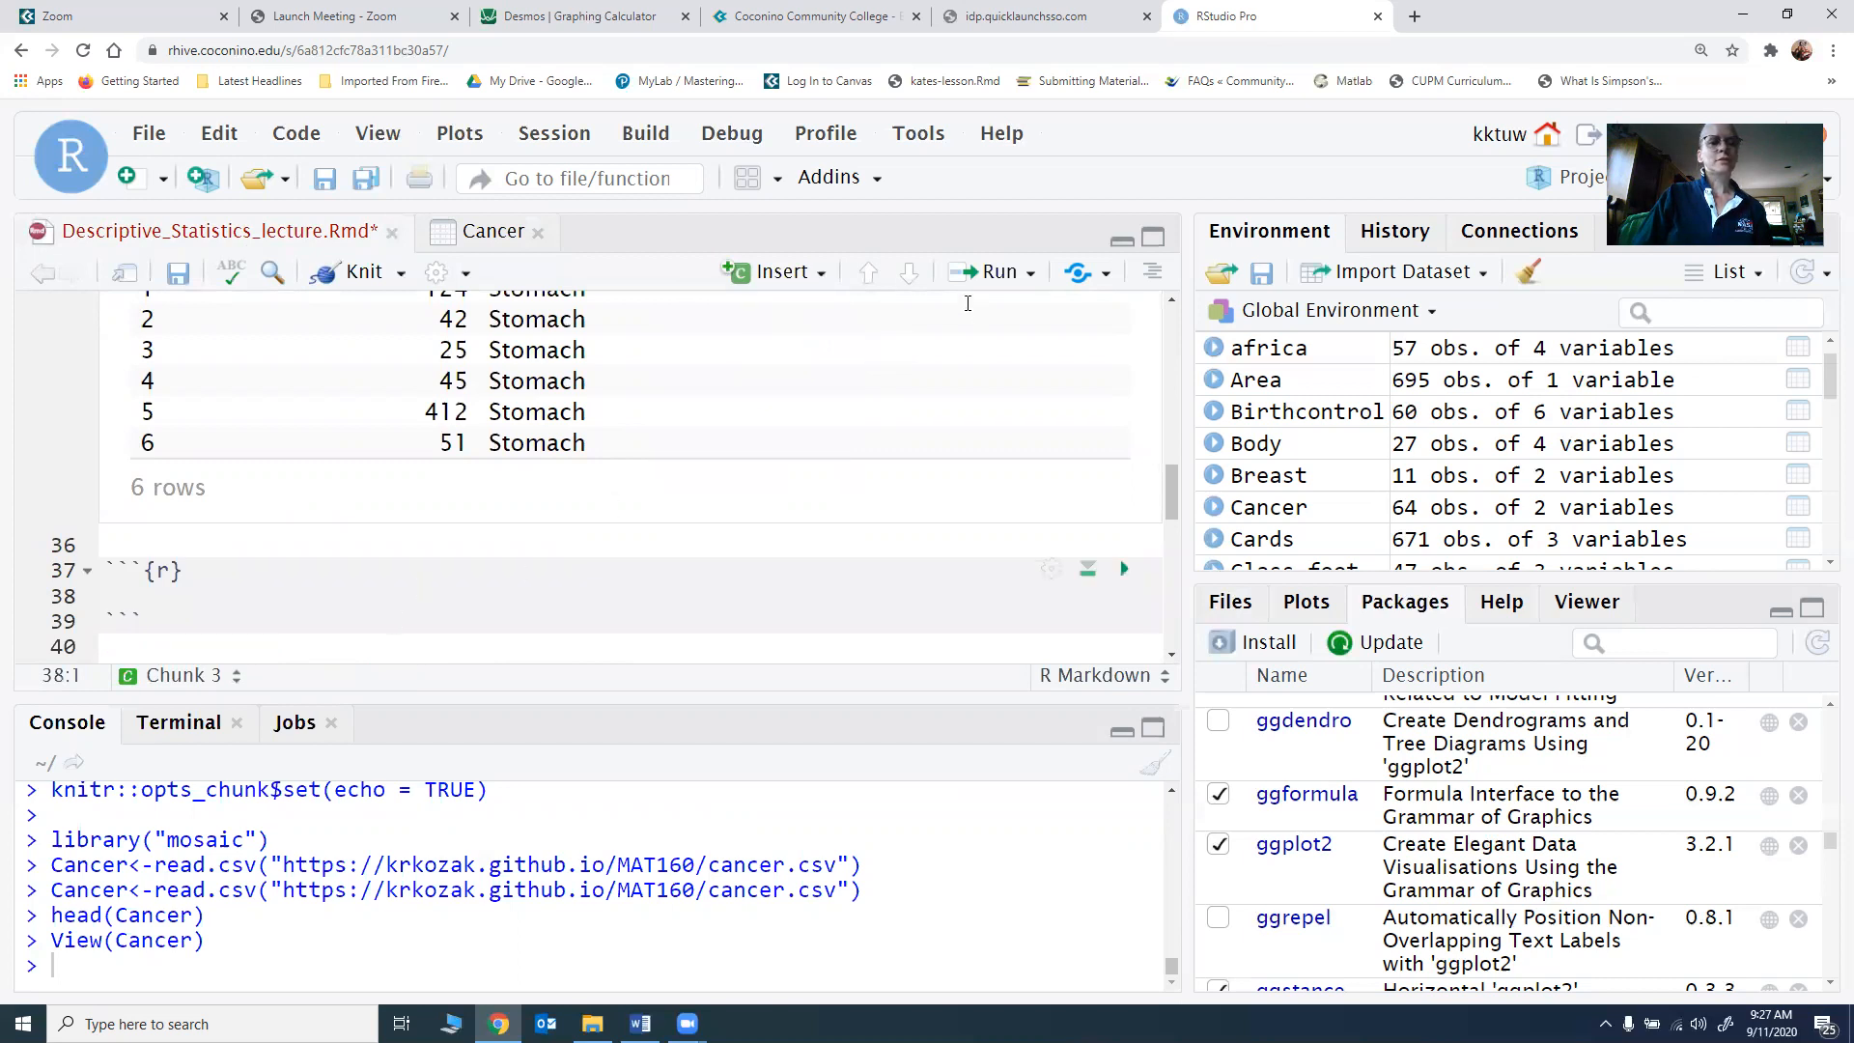
Step: Enter df_stats(~survival, data=Cancer, mean) in the new chunk and run it
type("df_sta")
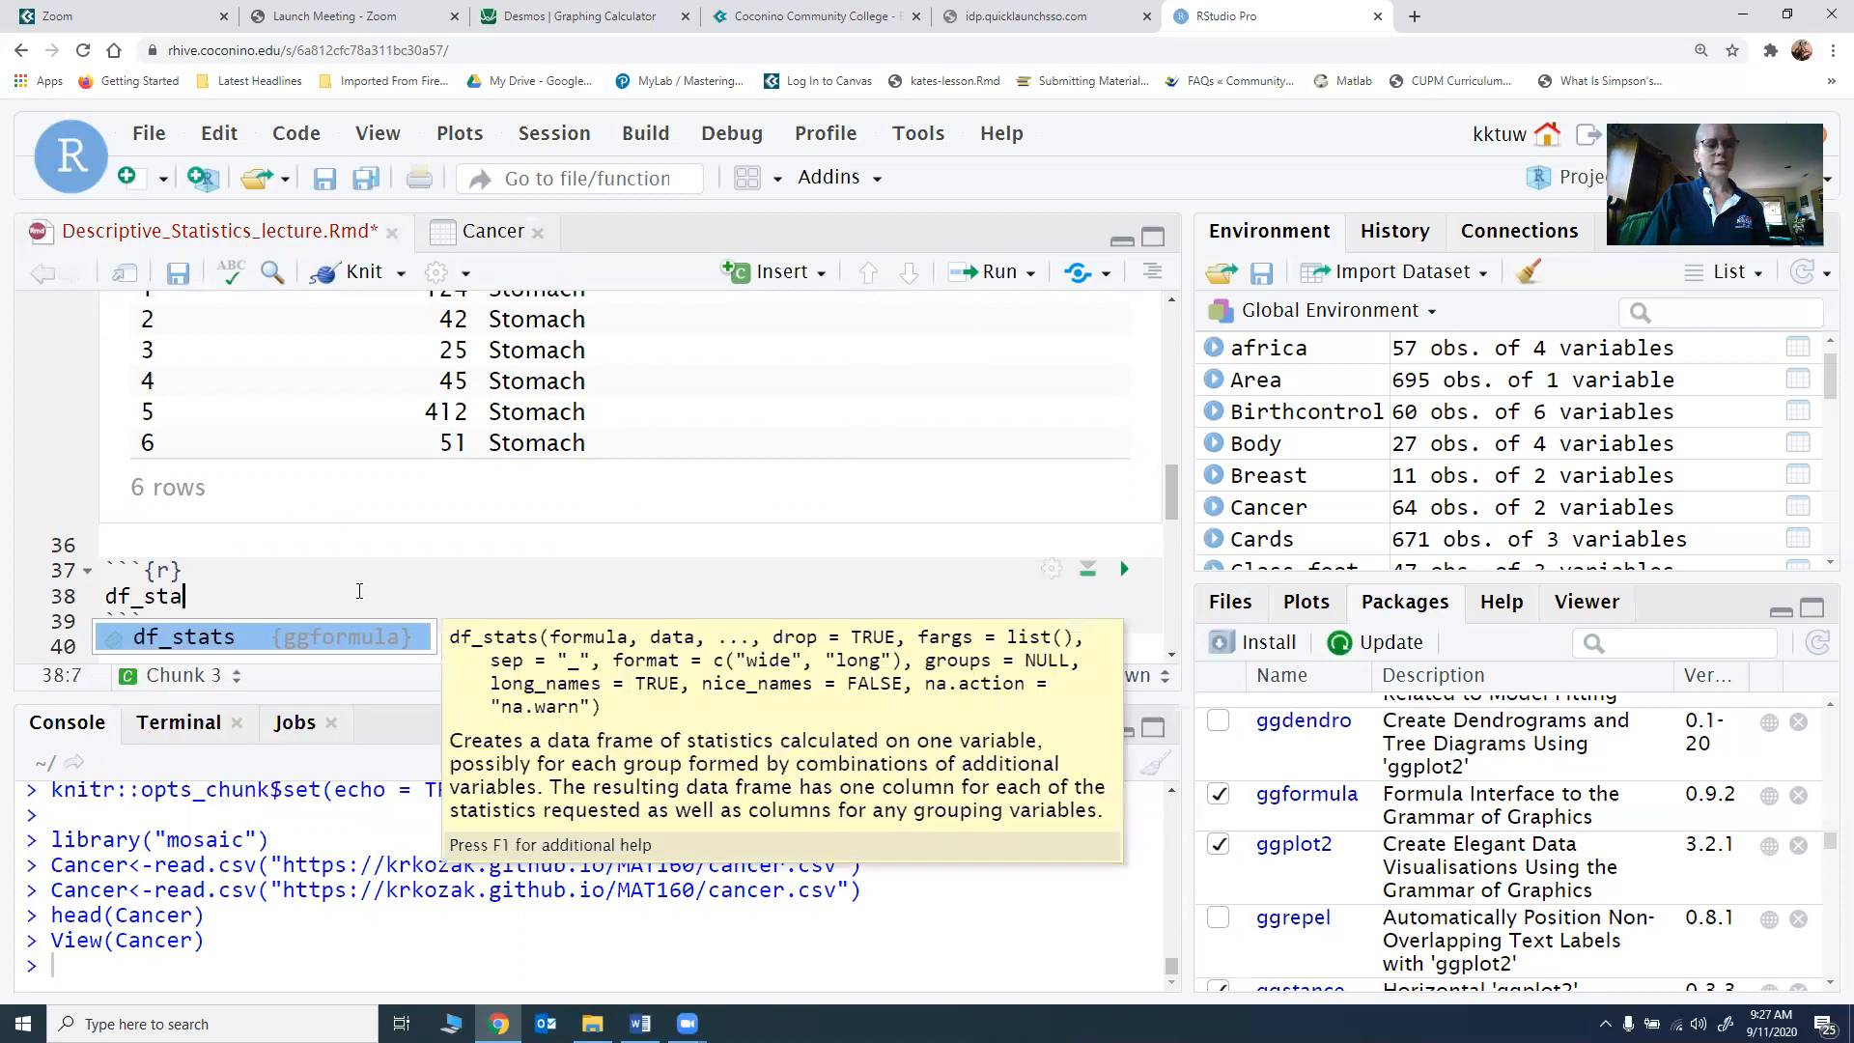
key("Tab")
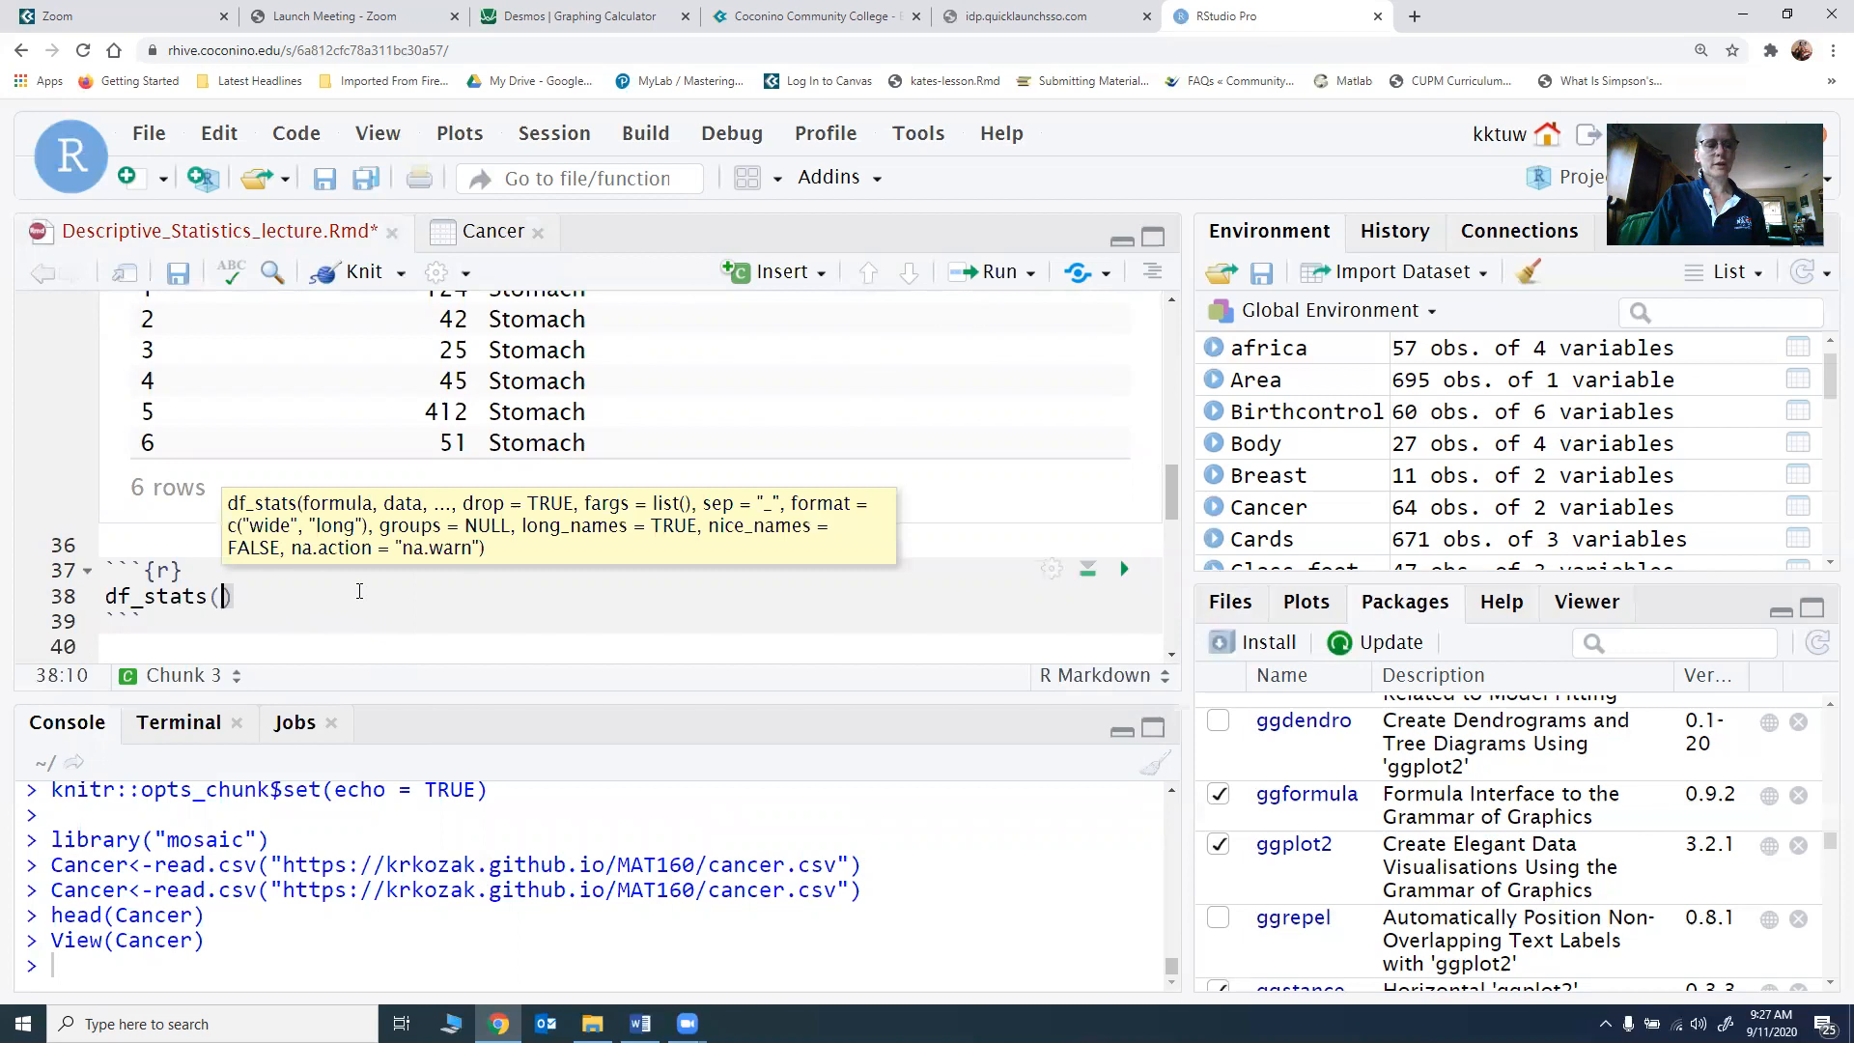
type("~sur")
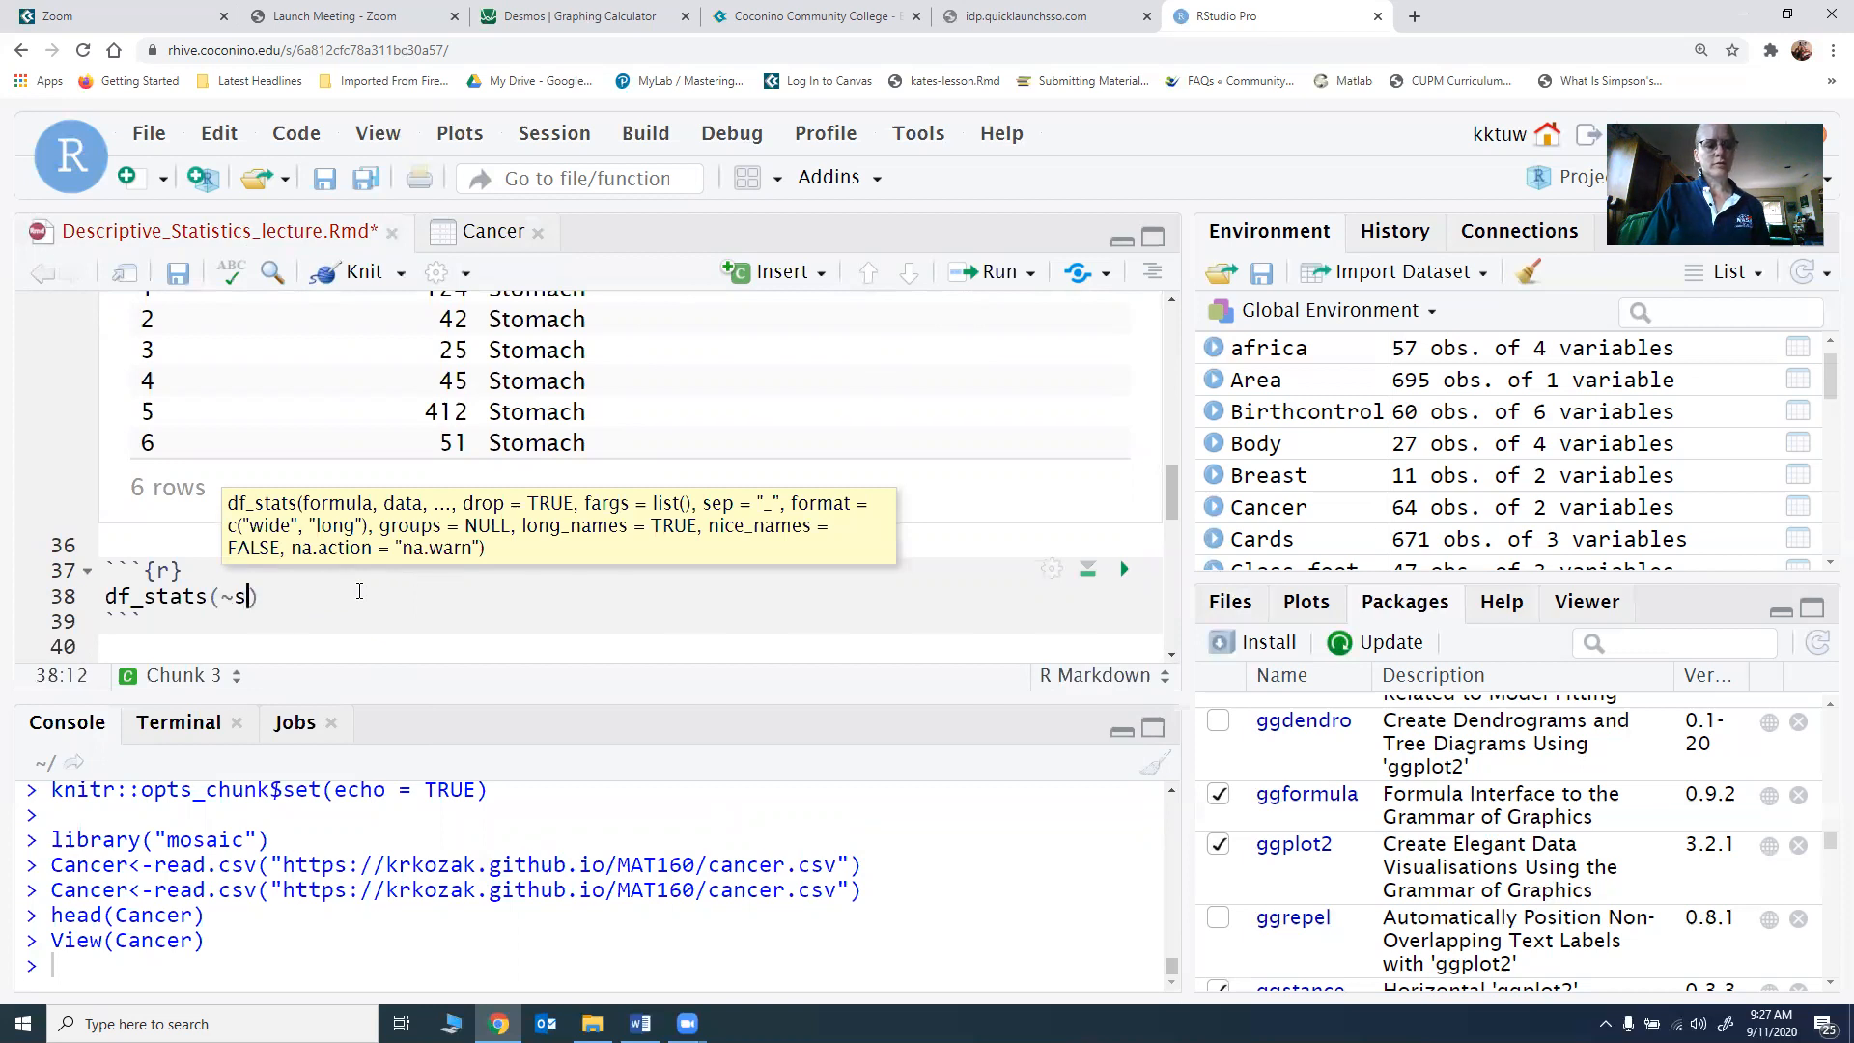
type("vival")
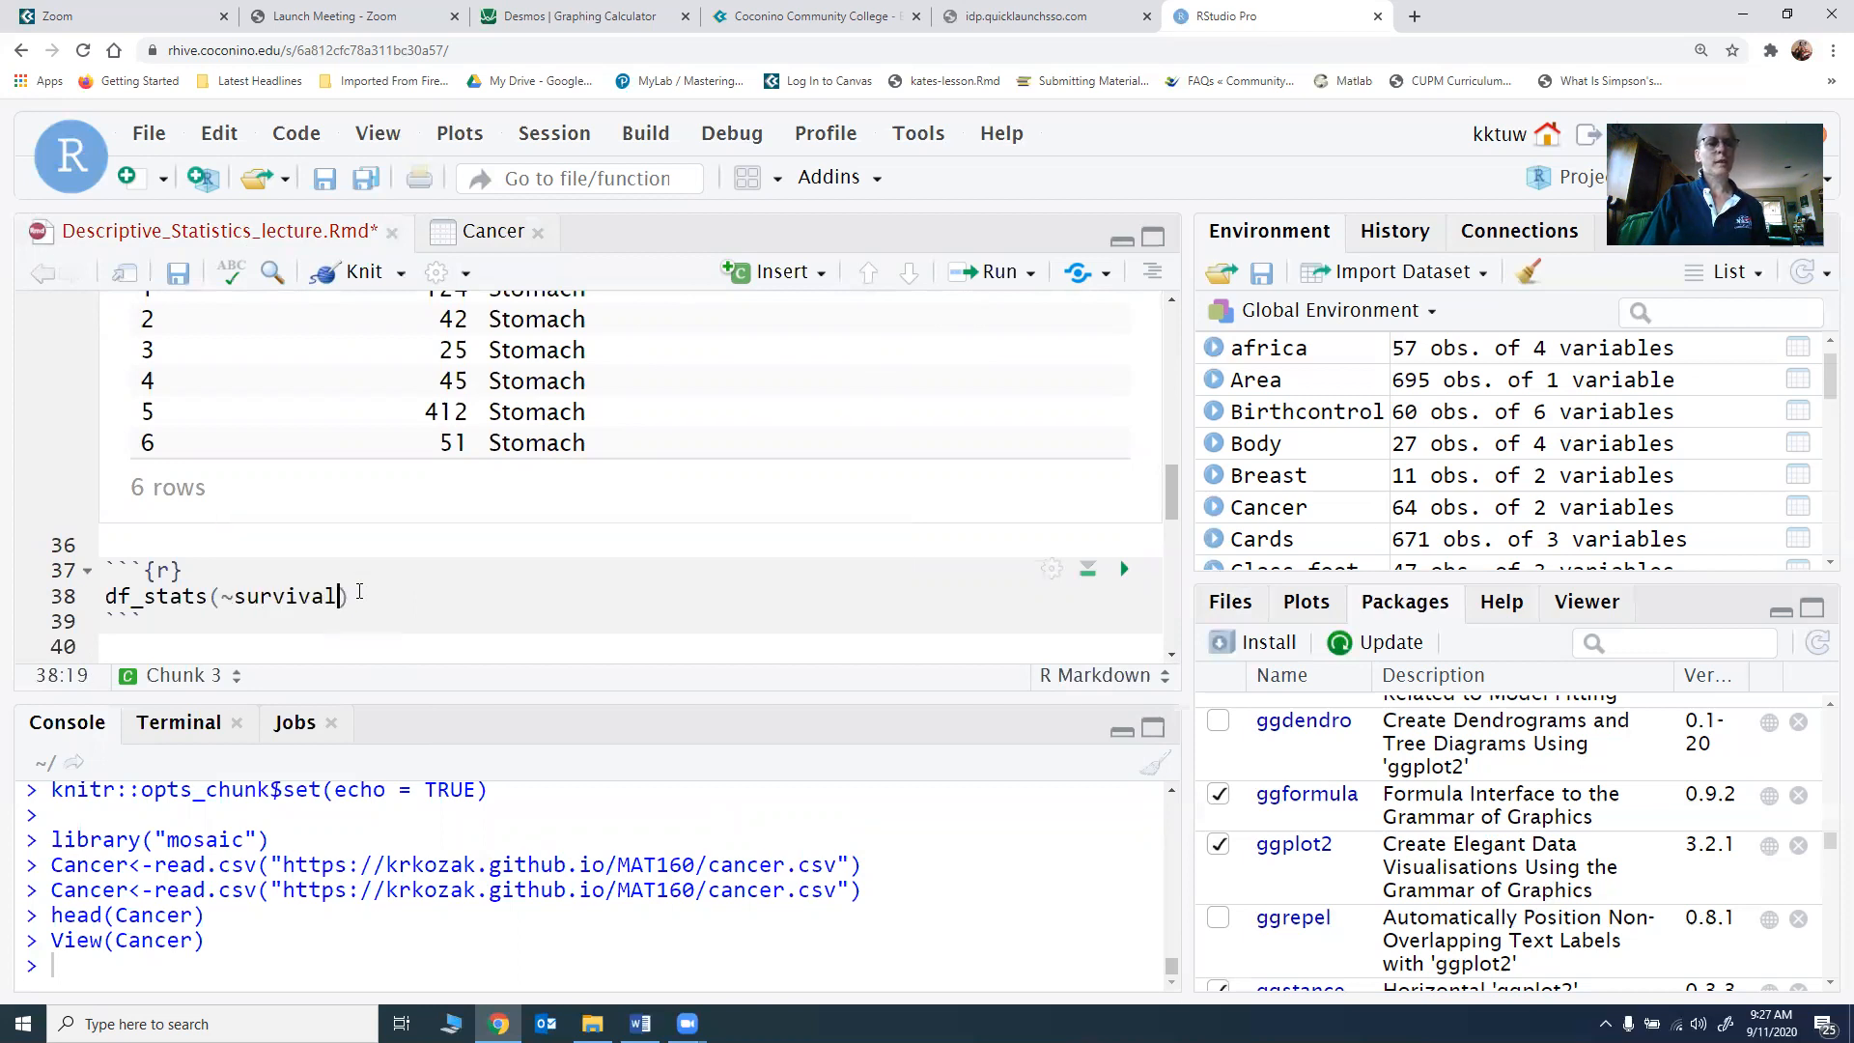
scroll(373, 577, "up", 2)
scroll(372, 577, "down", 2)
type(", data=")
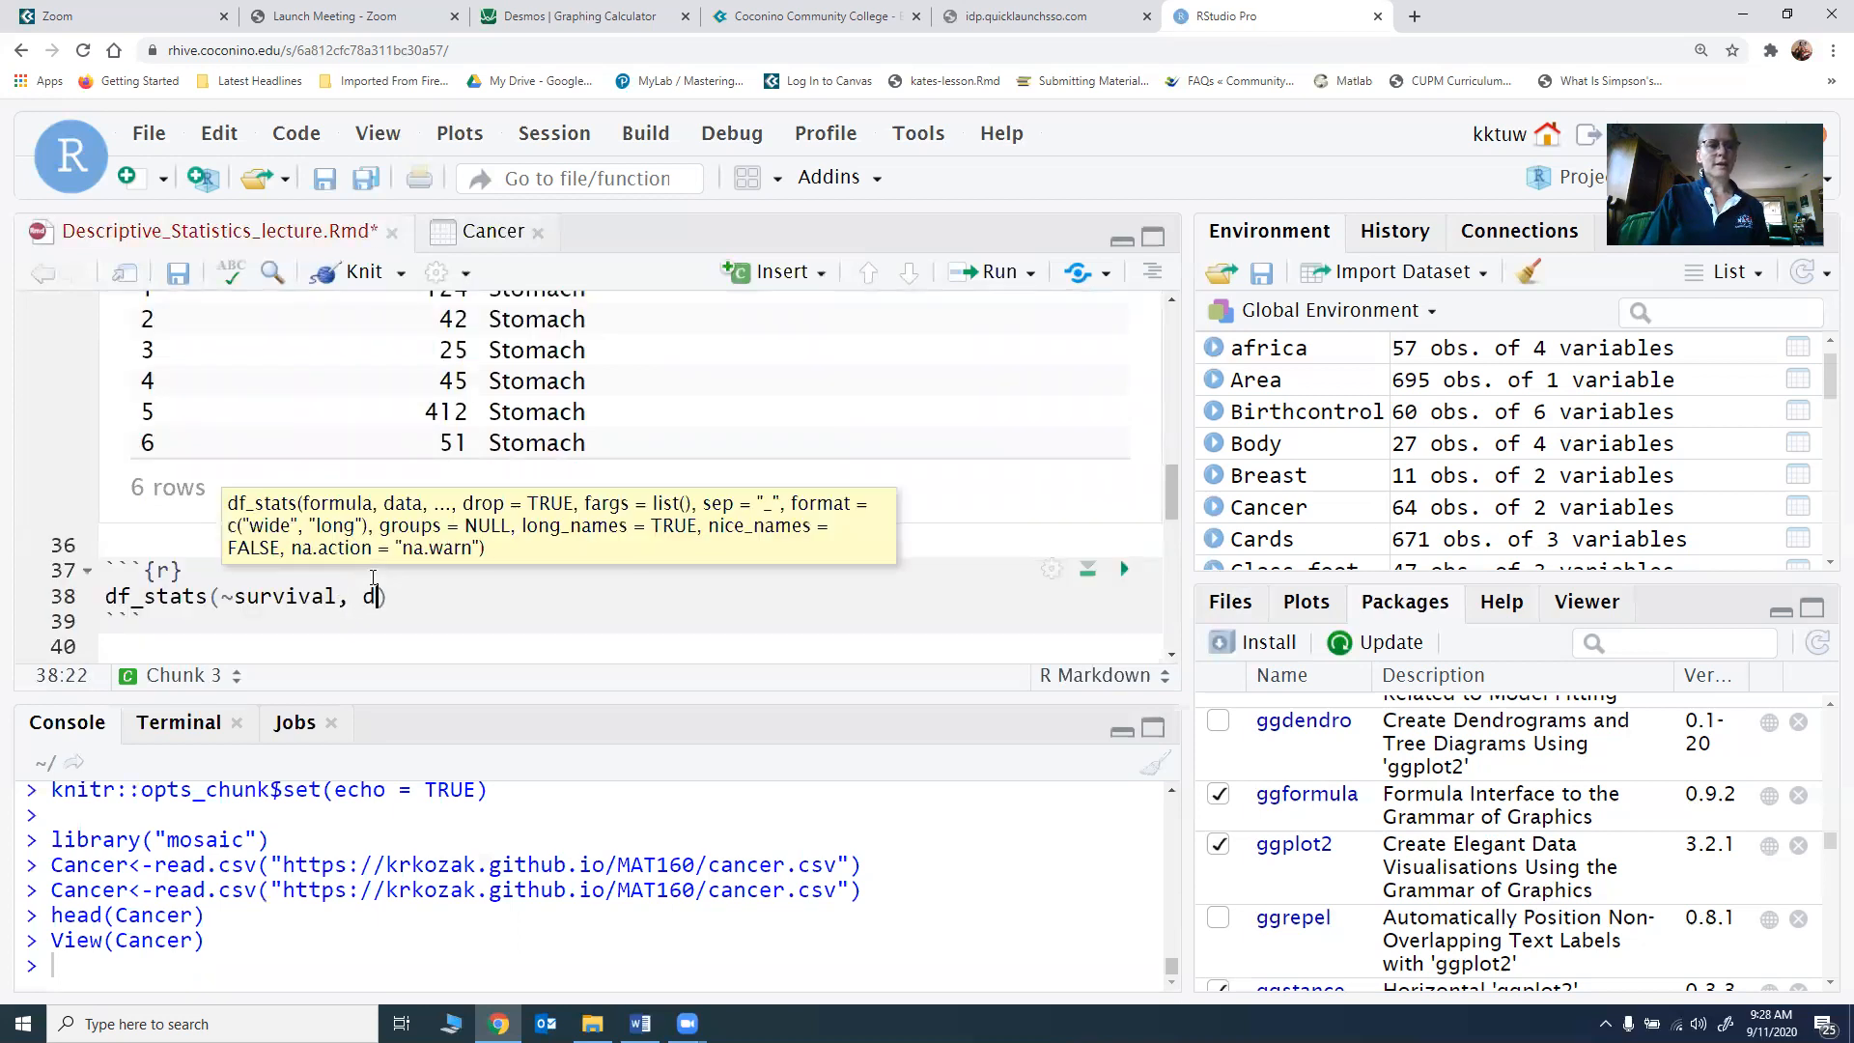
type("Can")
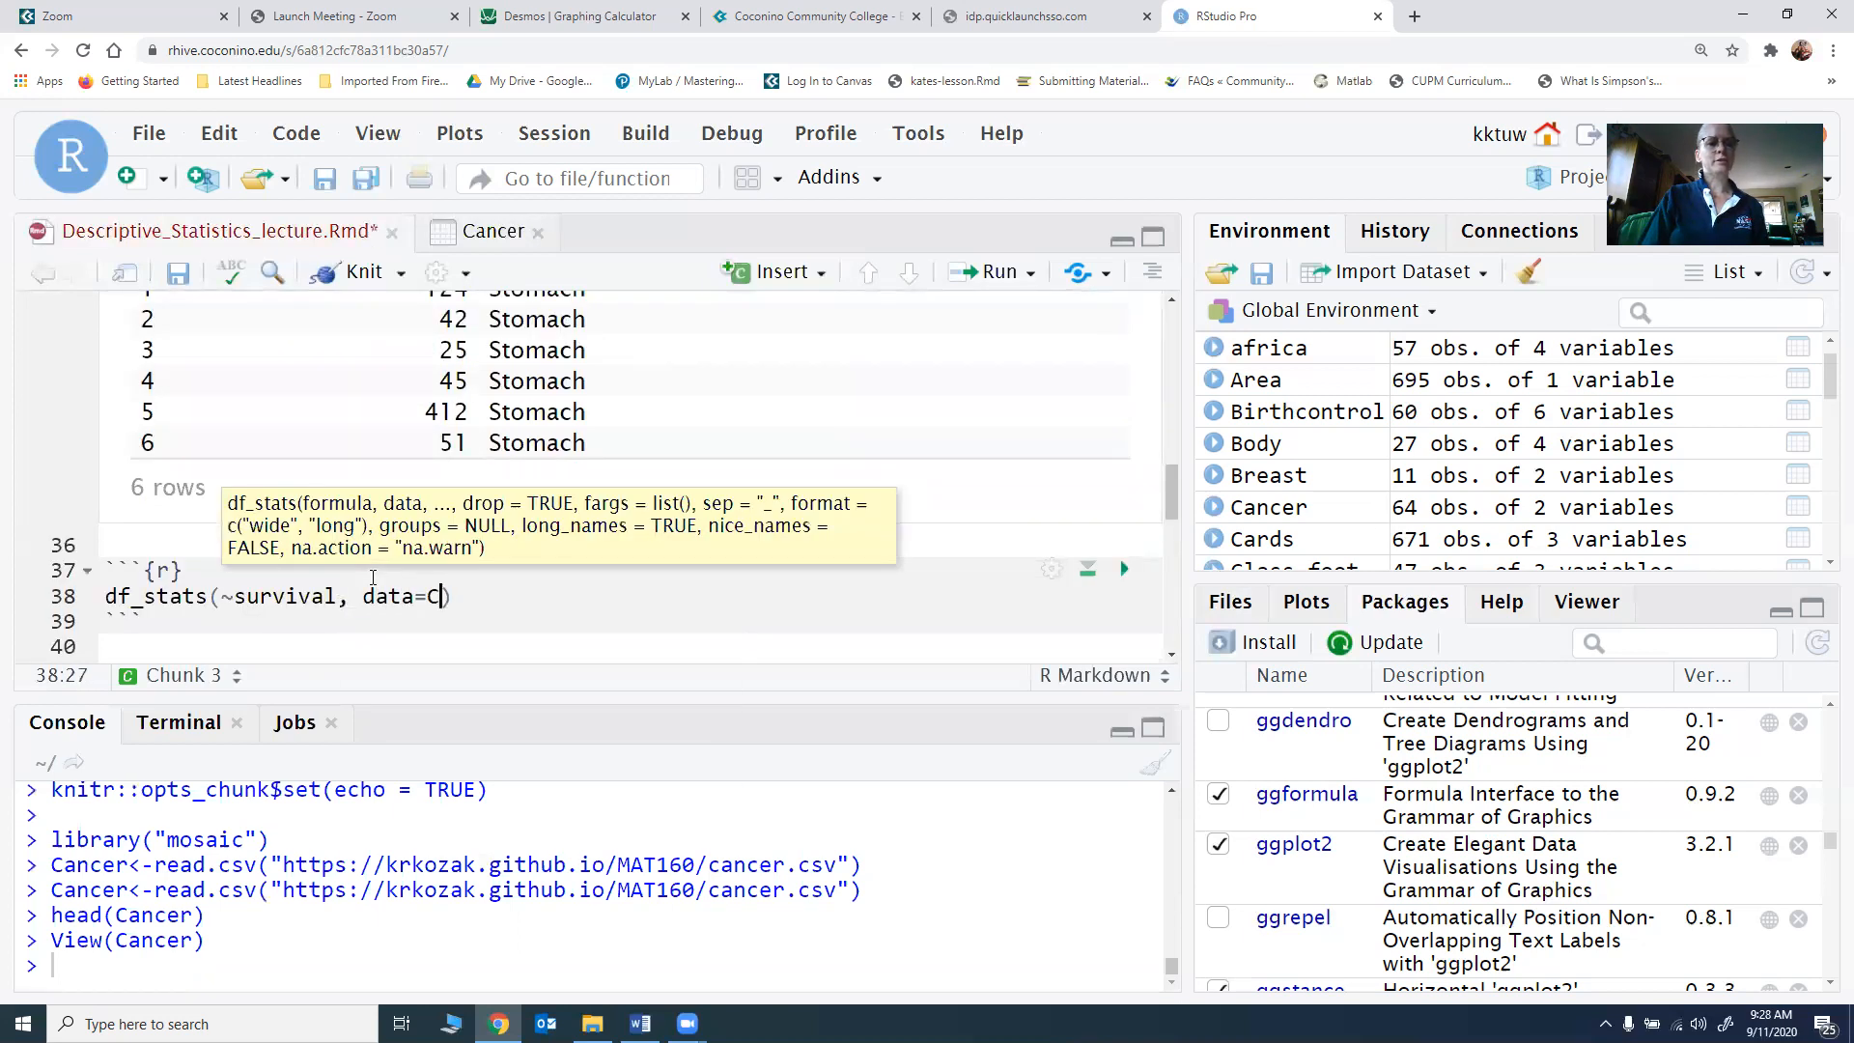
key("Return")
type(", ")
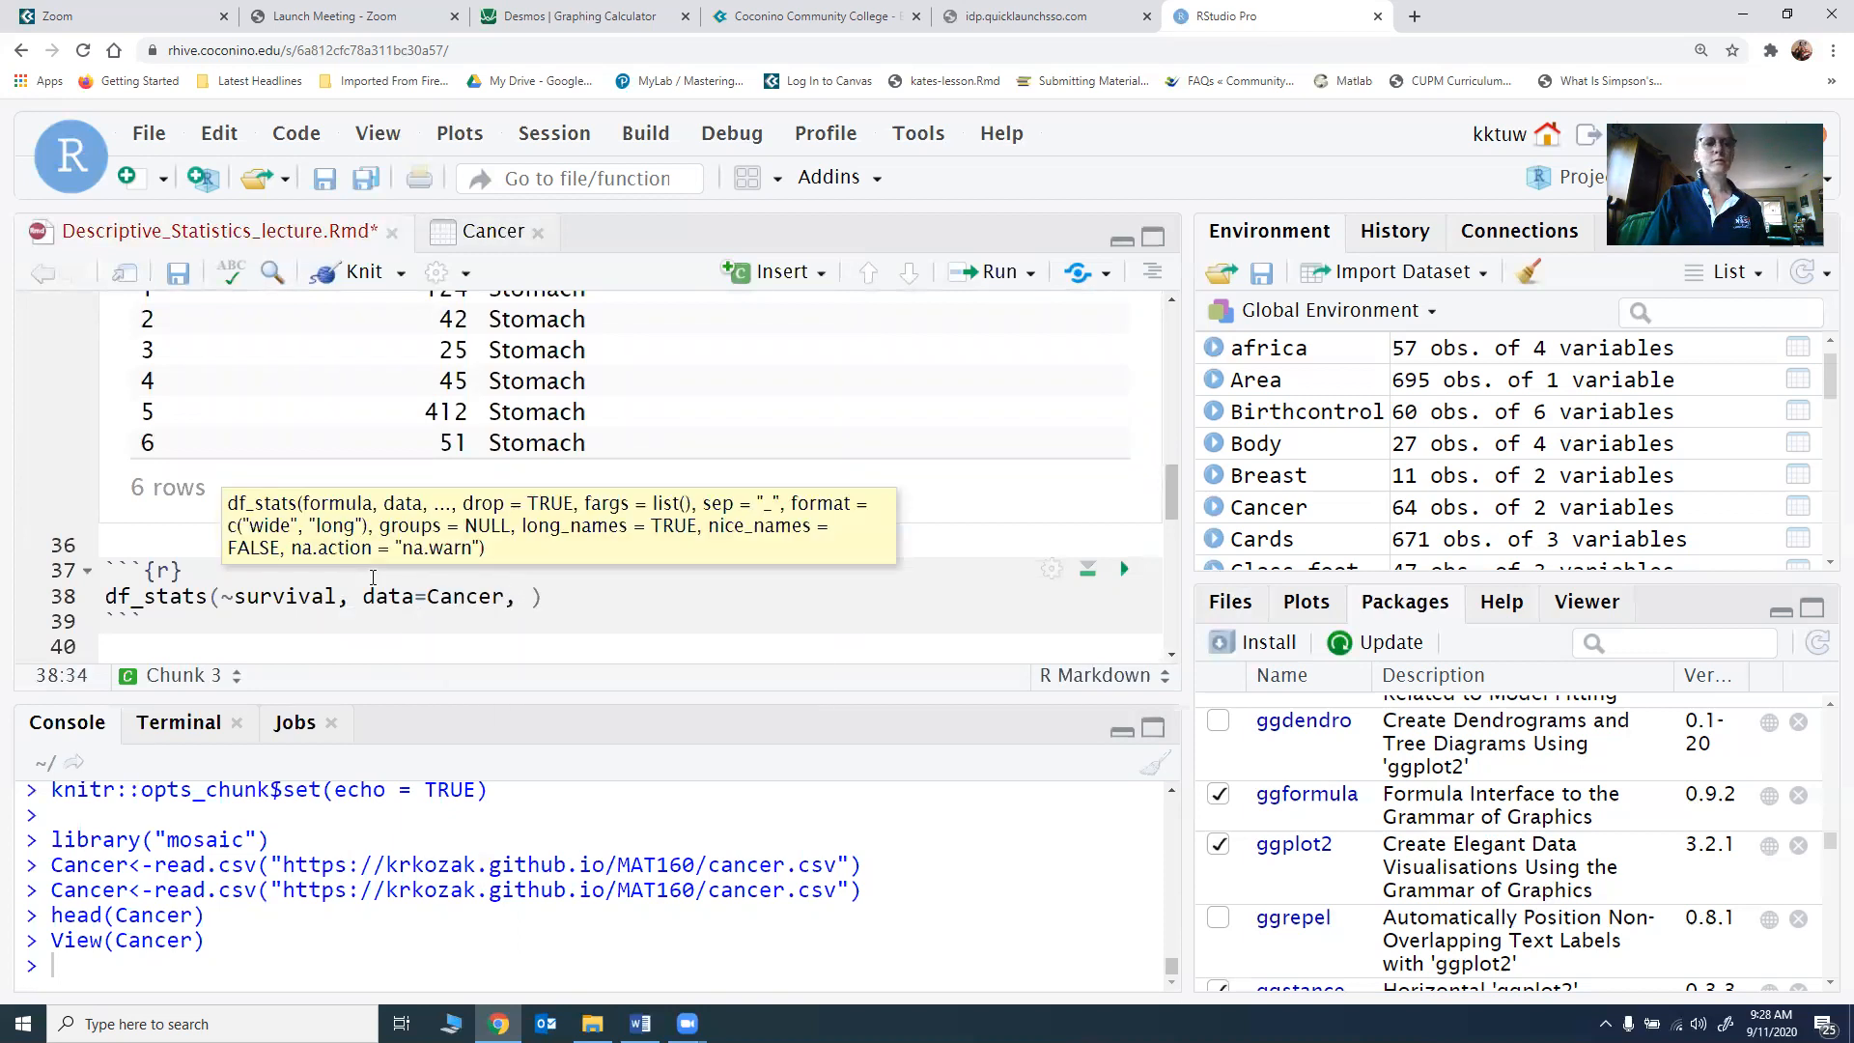
type("mean")
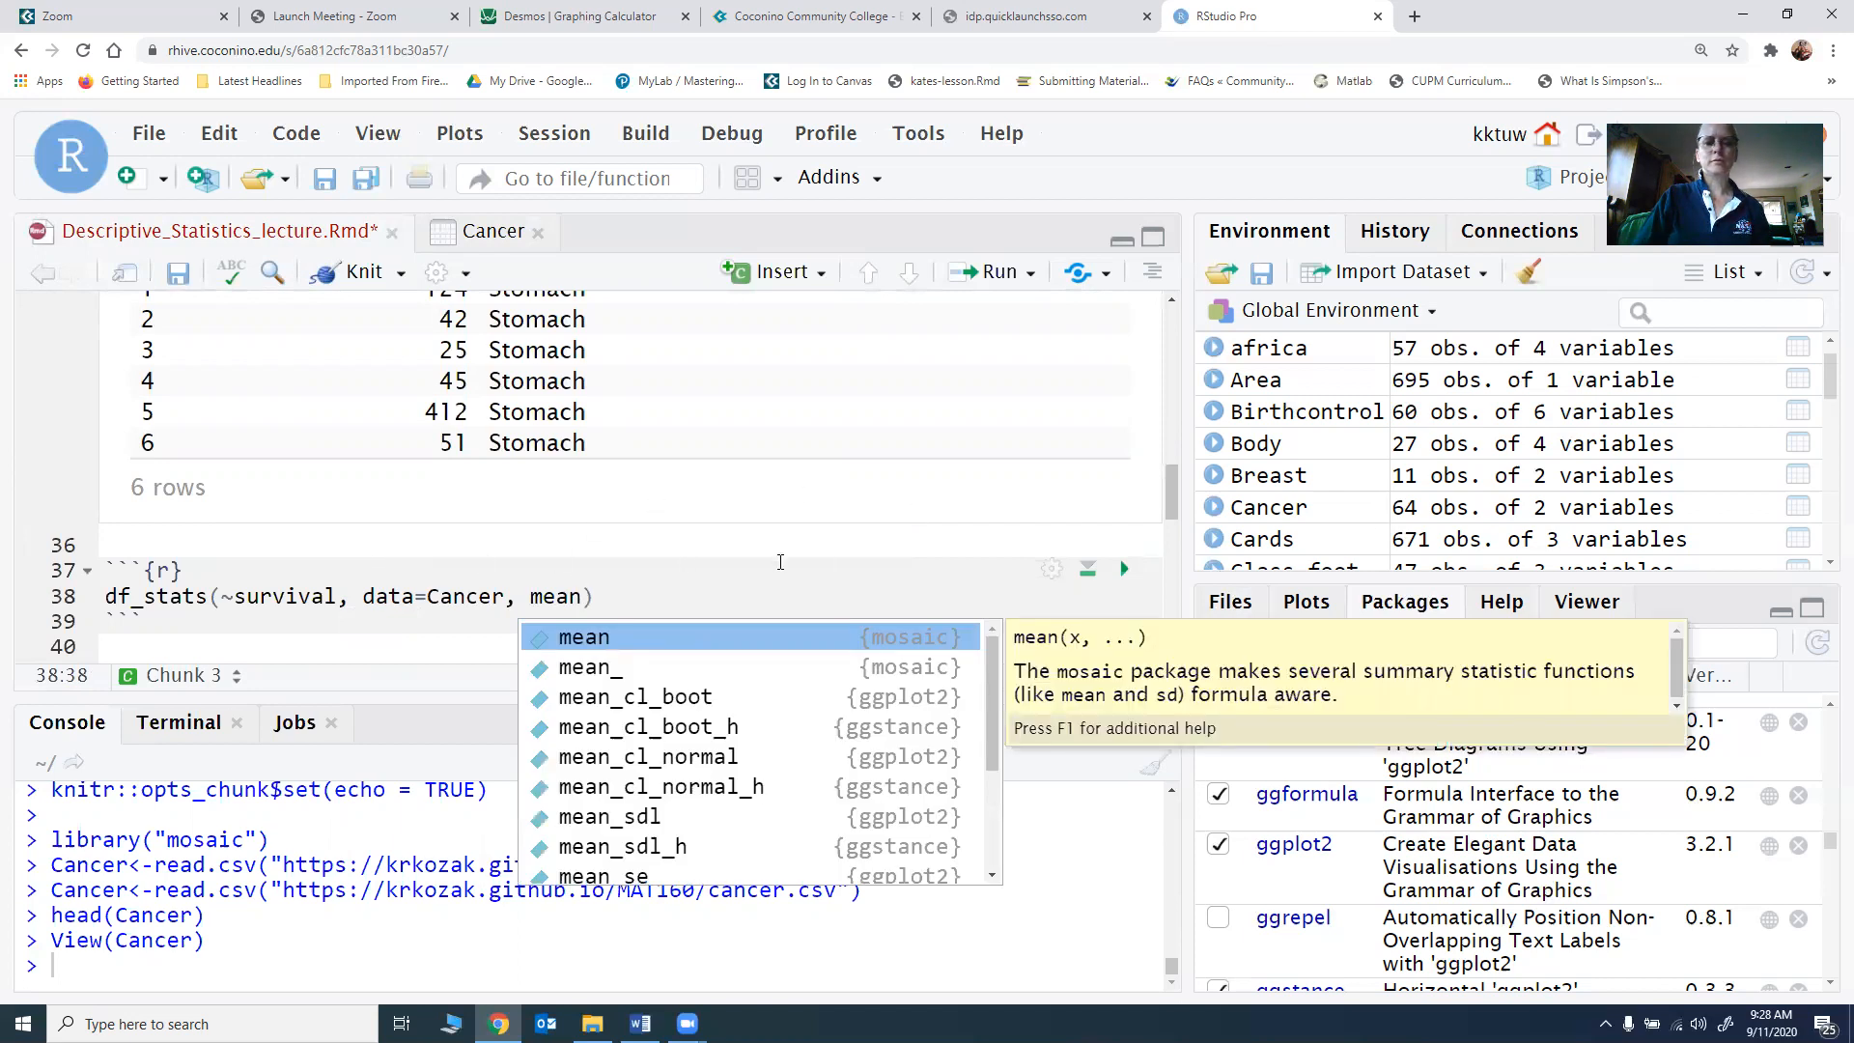
left_click(1124, 569)
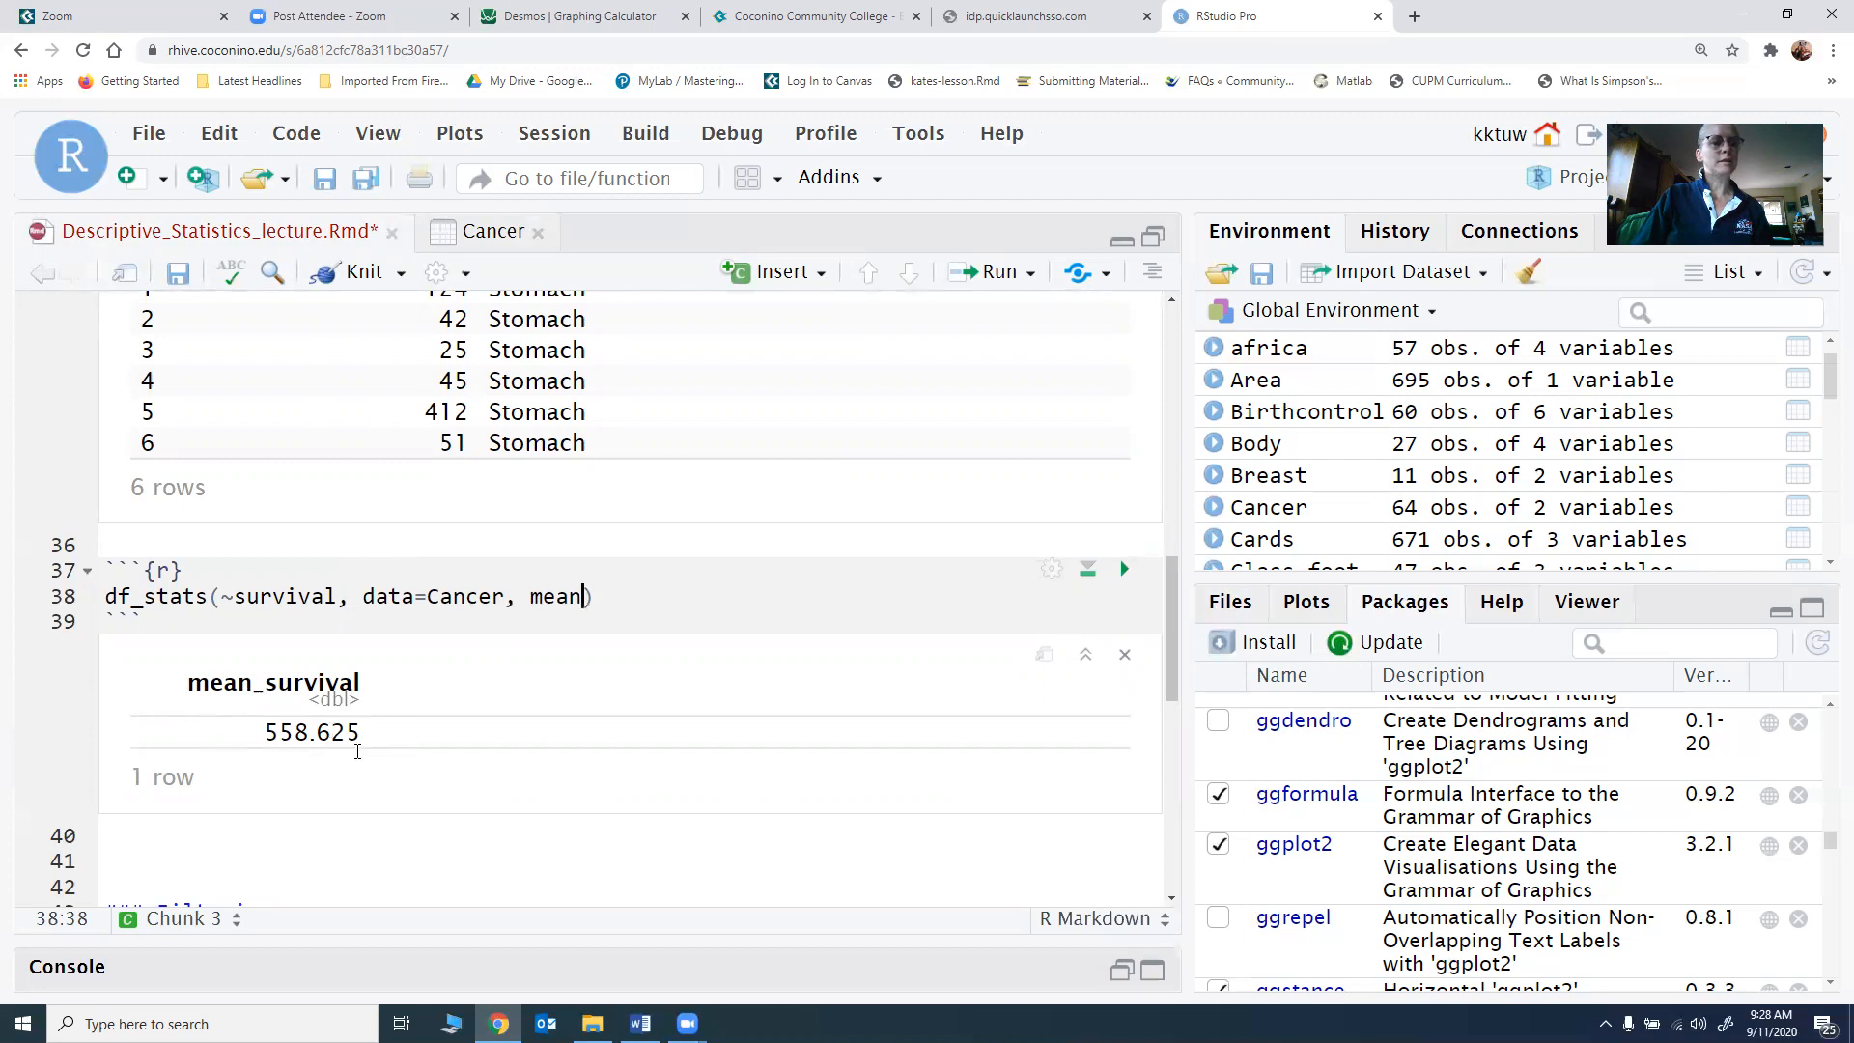
Step: Insert a new R chunk on a new line below the mean_survival output
scroll(353, 749, "down", 3)
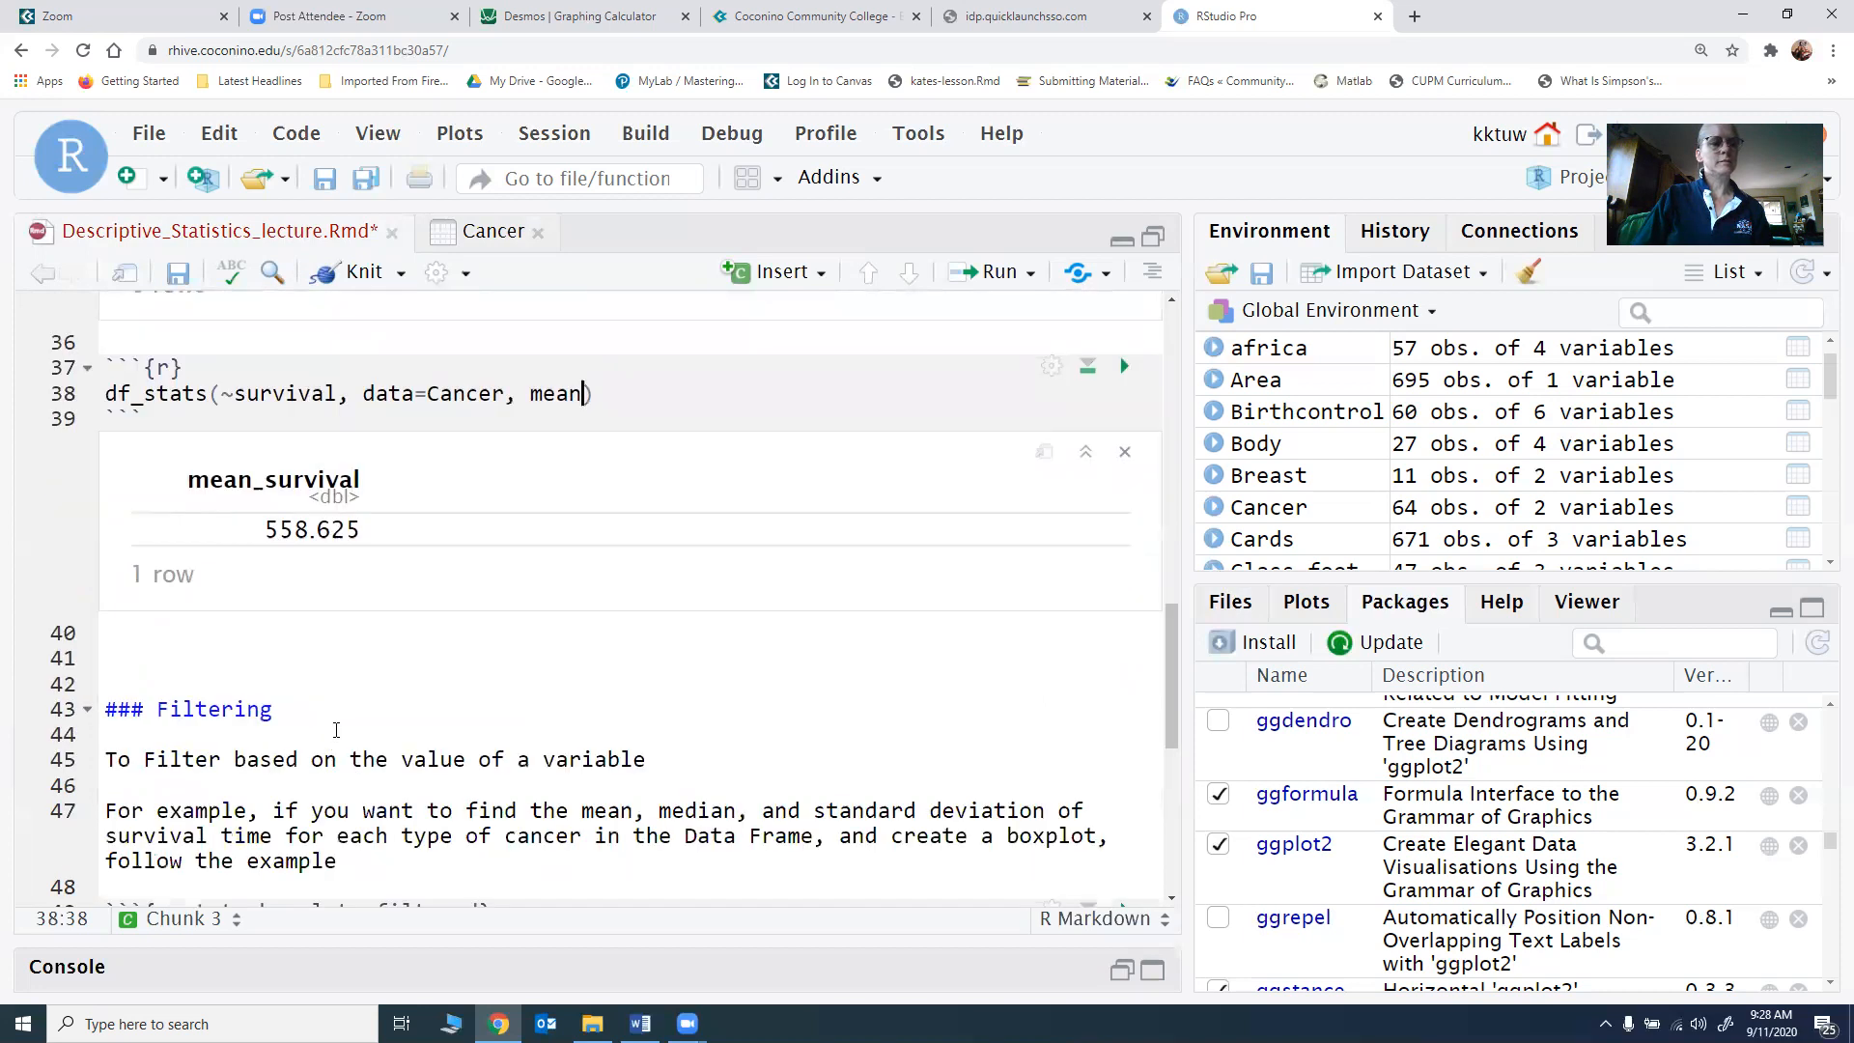
left_click(231, 643)
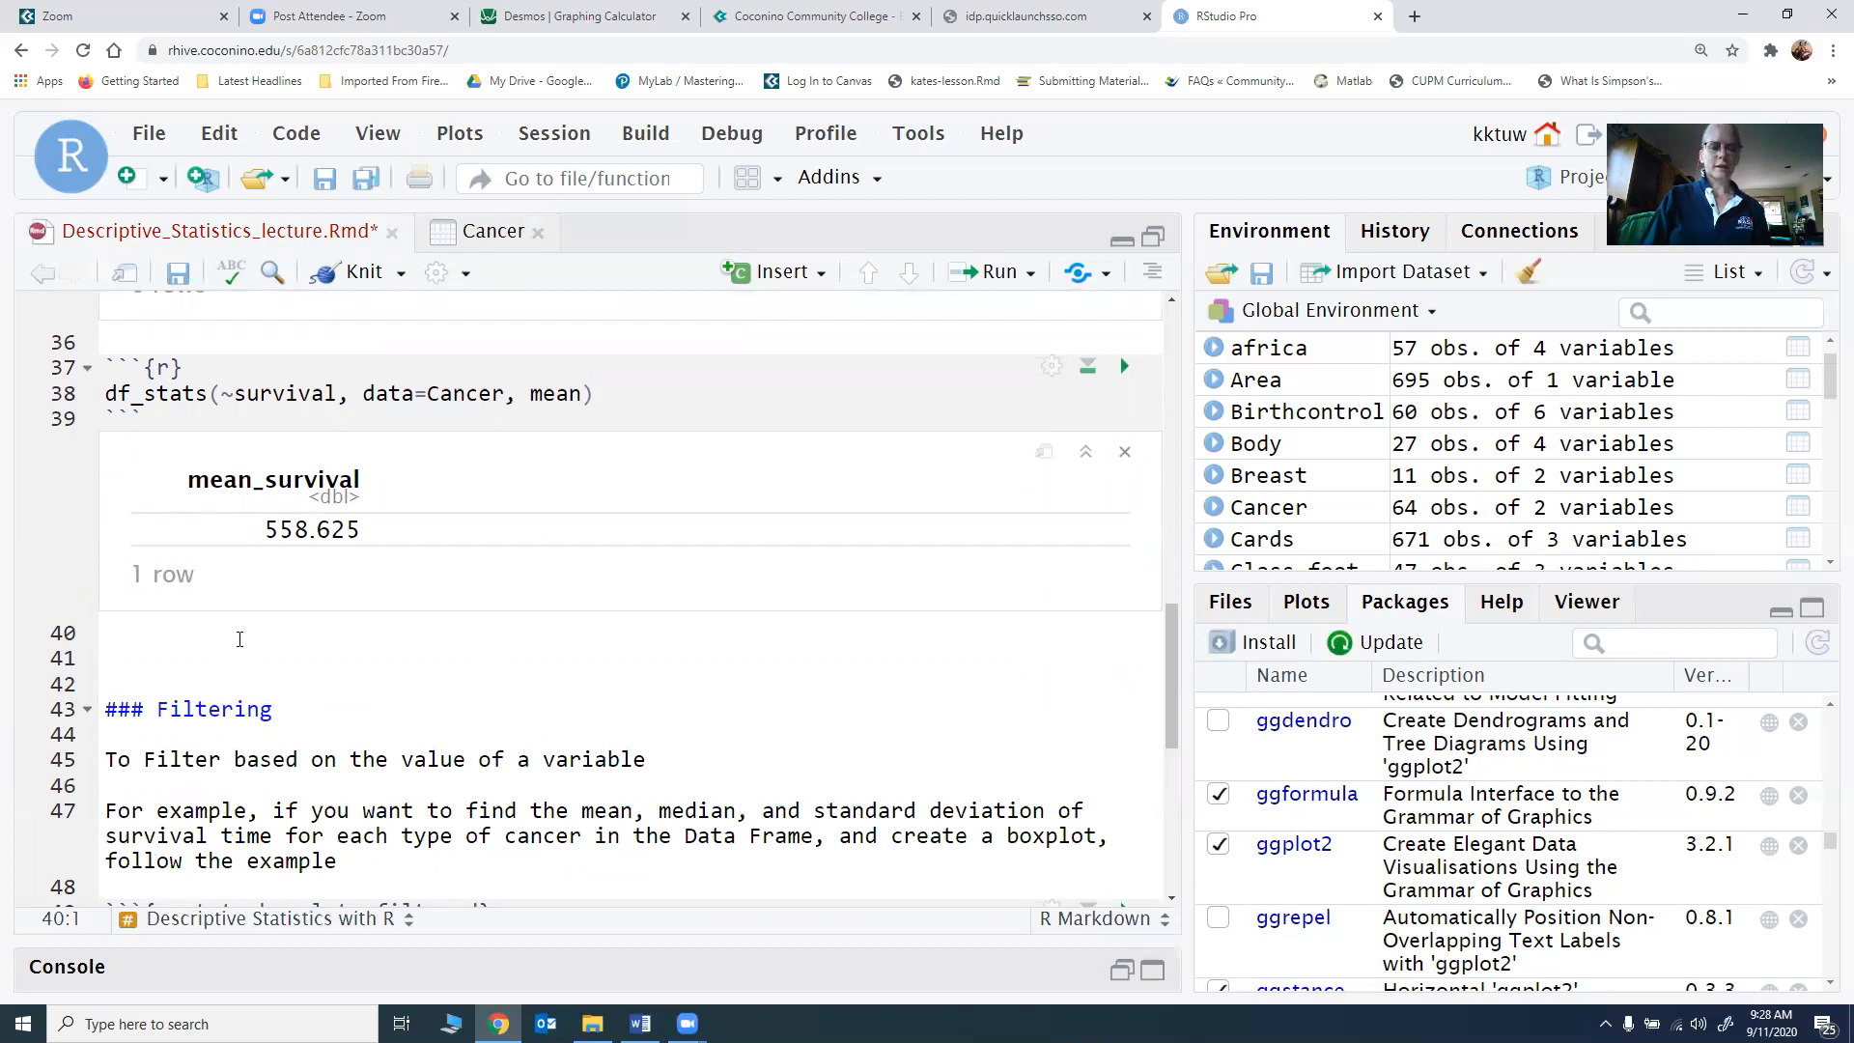
key("Return")
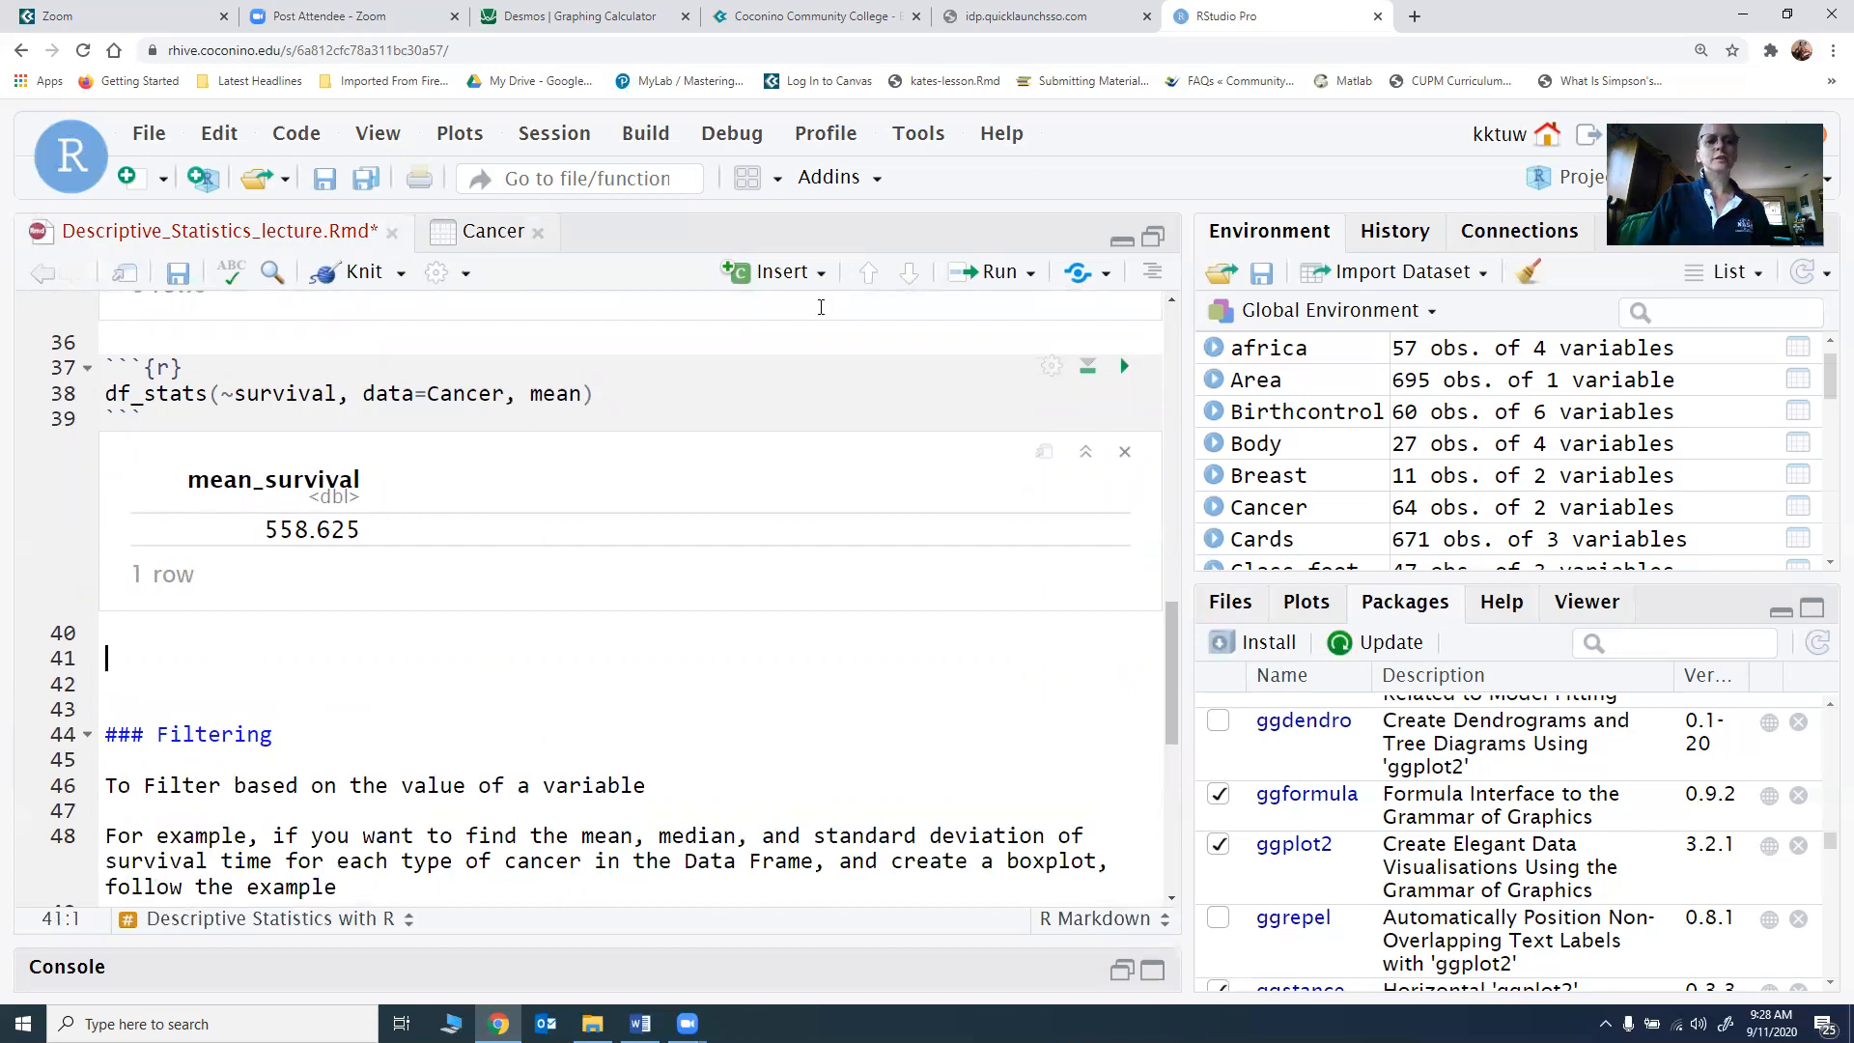
left_click(801, 275)
left_click(773, 326)
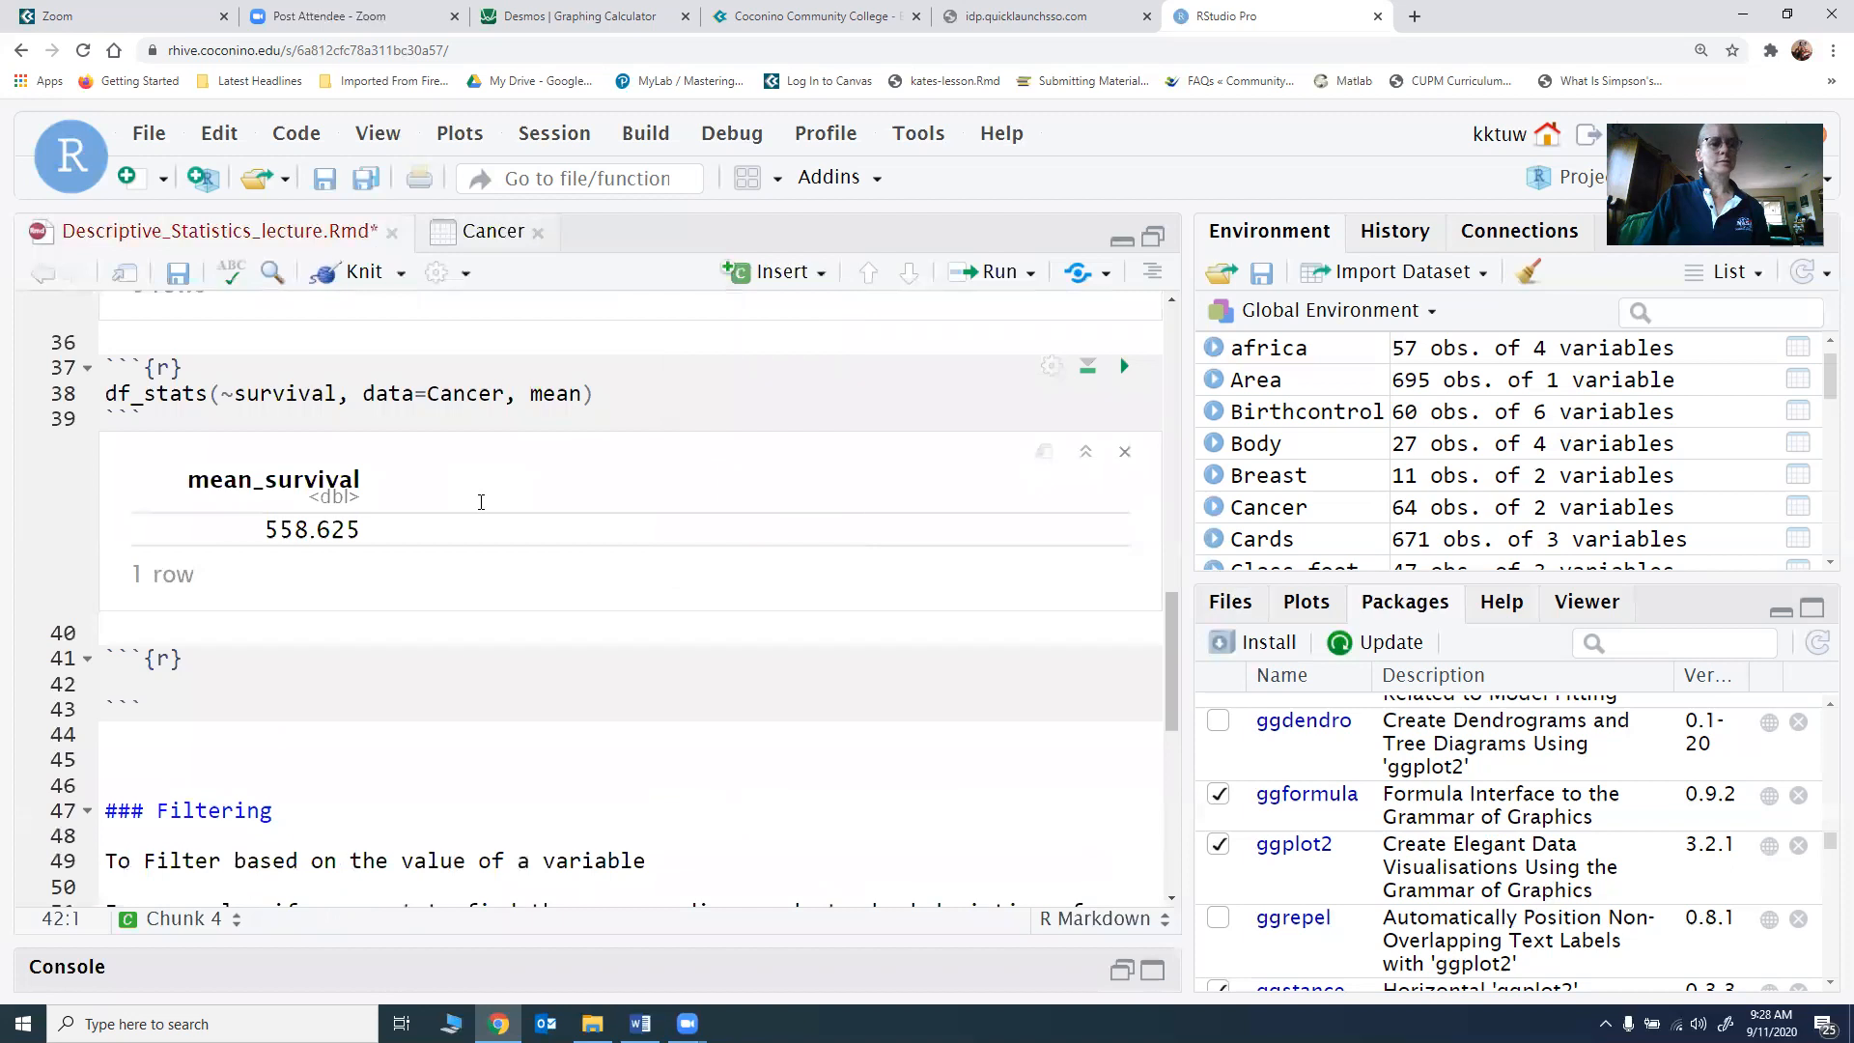
Step: Enter df_stats(~survival, data=Cancer, median) in the new chunk and run it
type("df_")
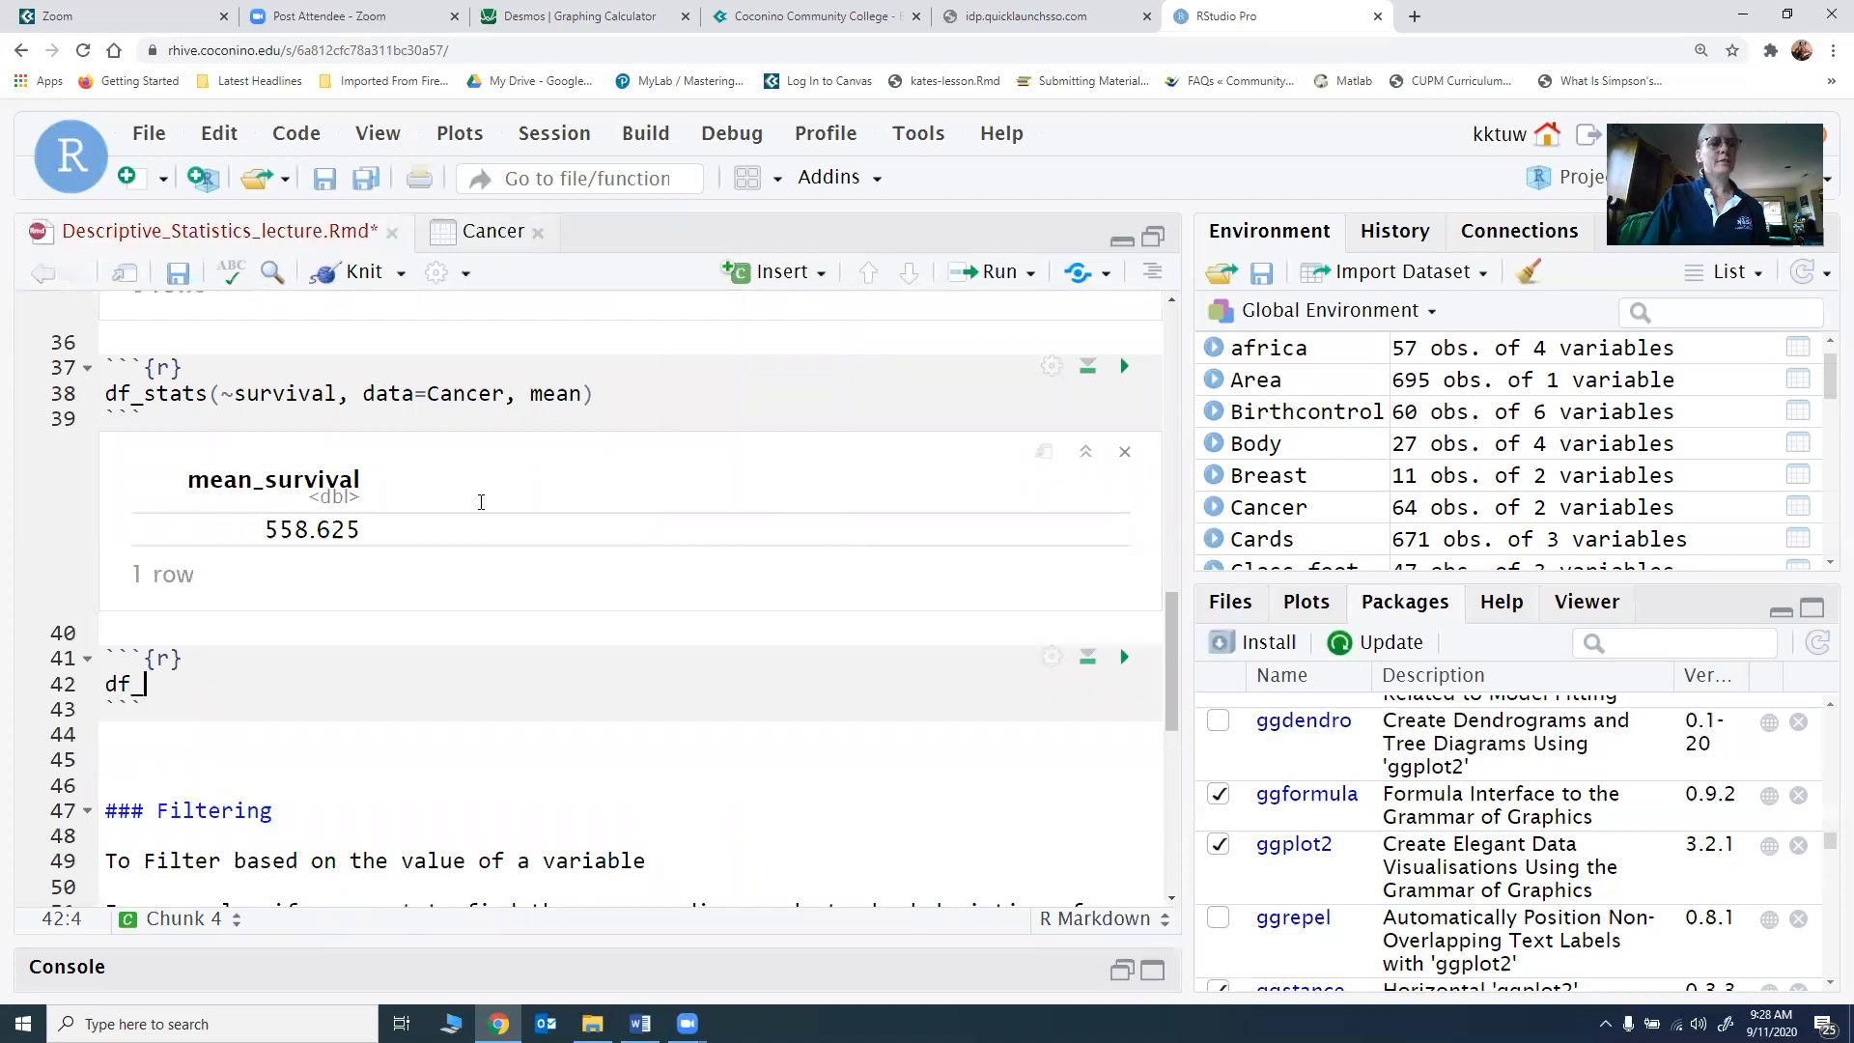
type("stats(~survivl")
type("l, data=")
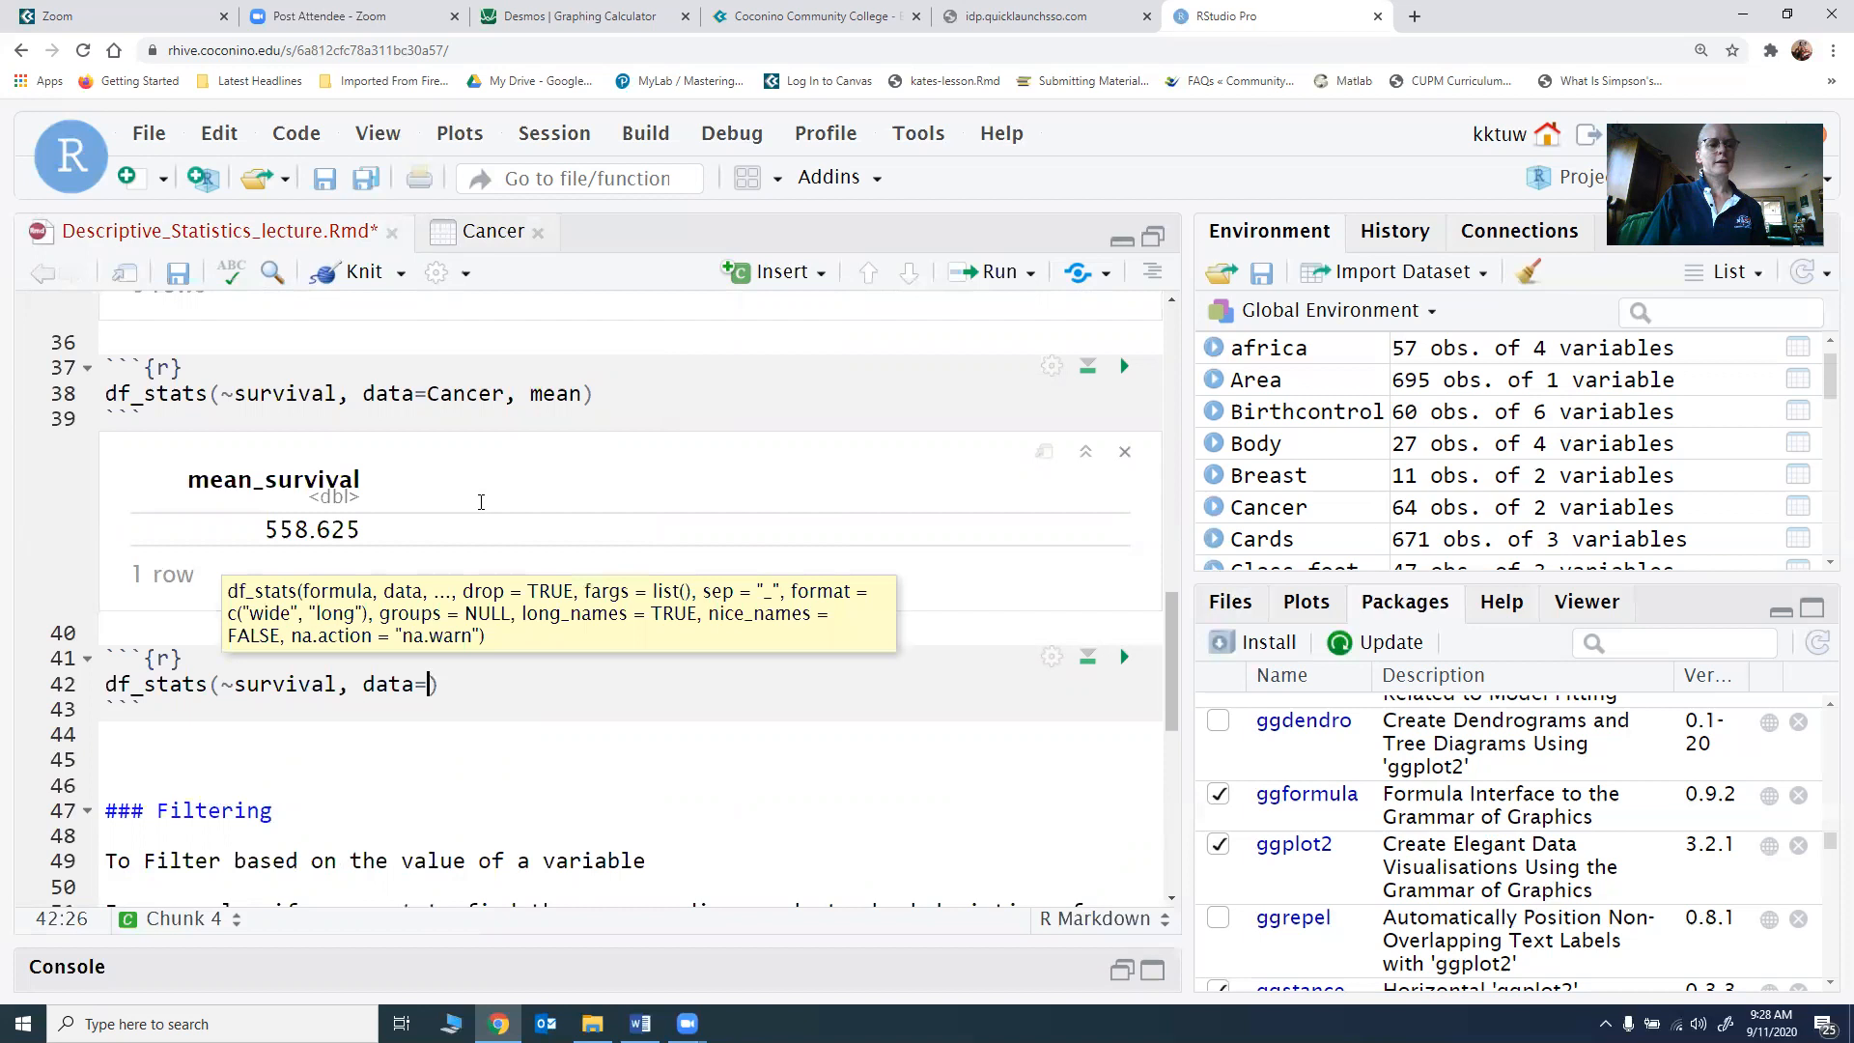
type("Cancer")
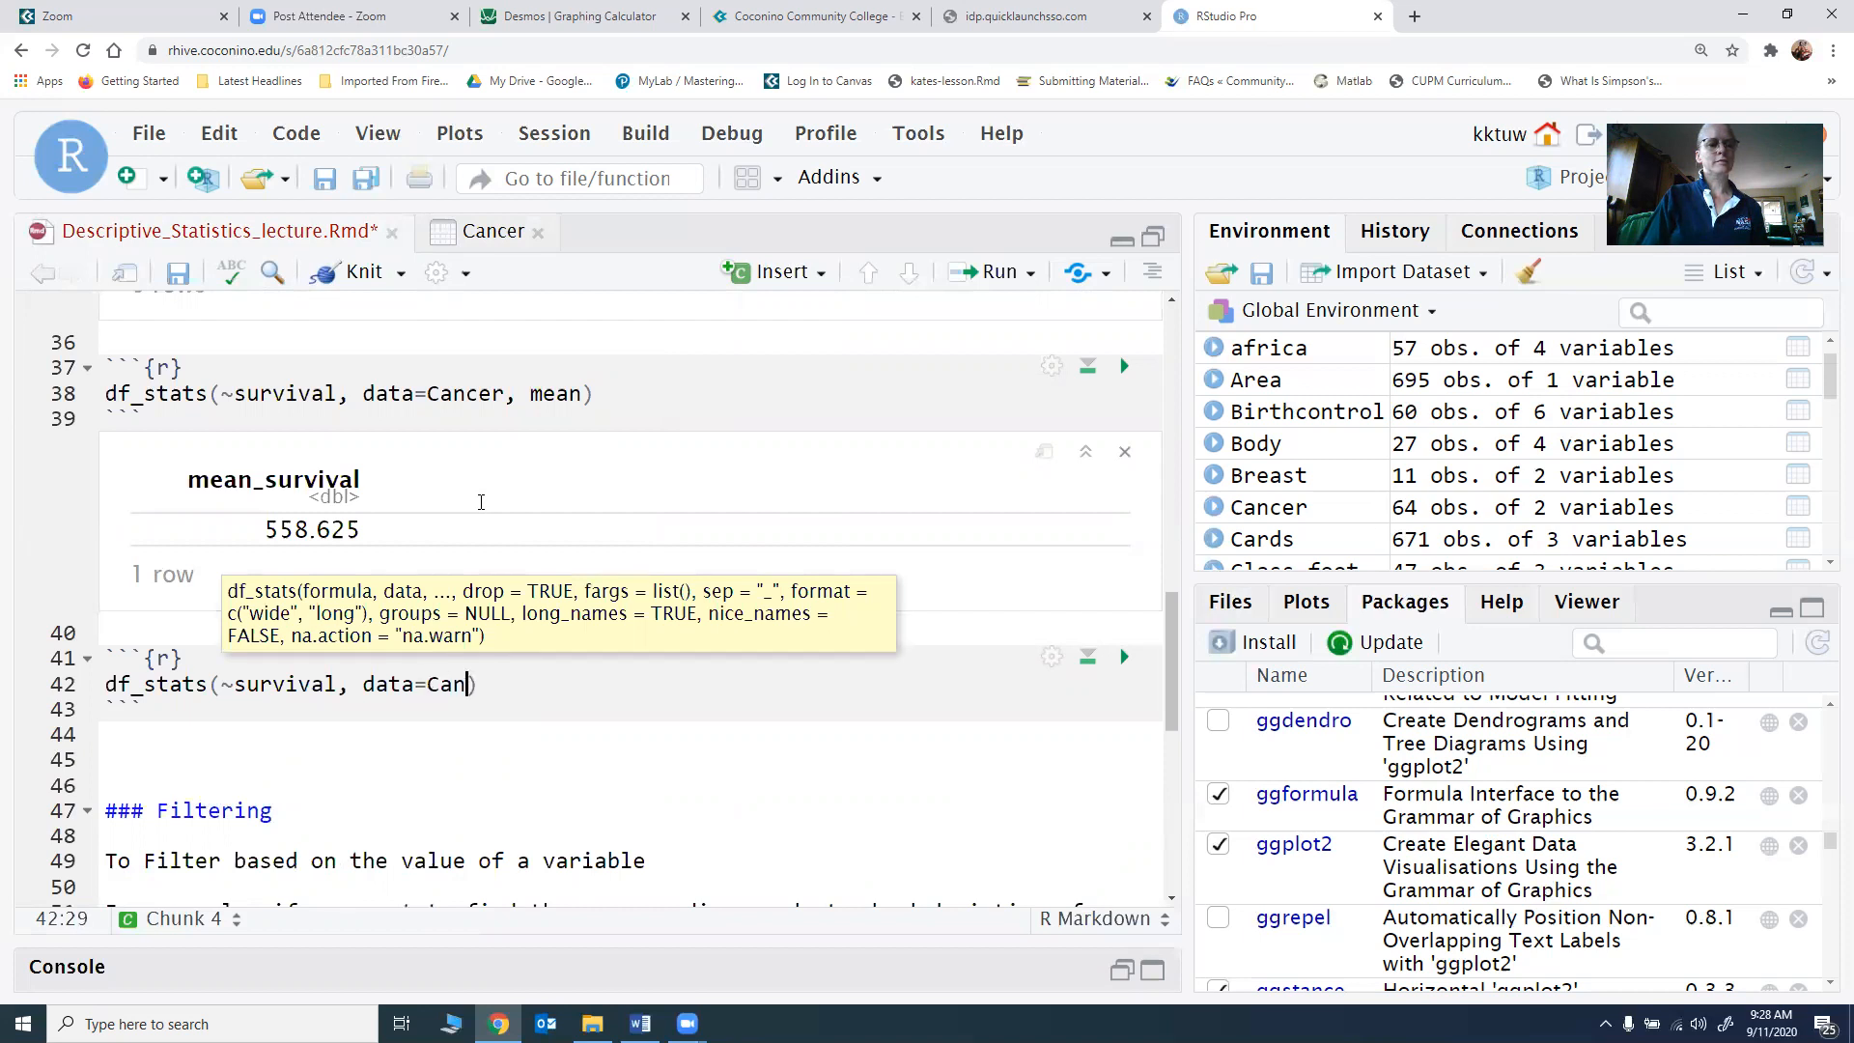
type(", mea")
key("BackSpace")
type("dian")
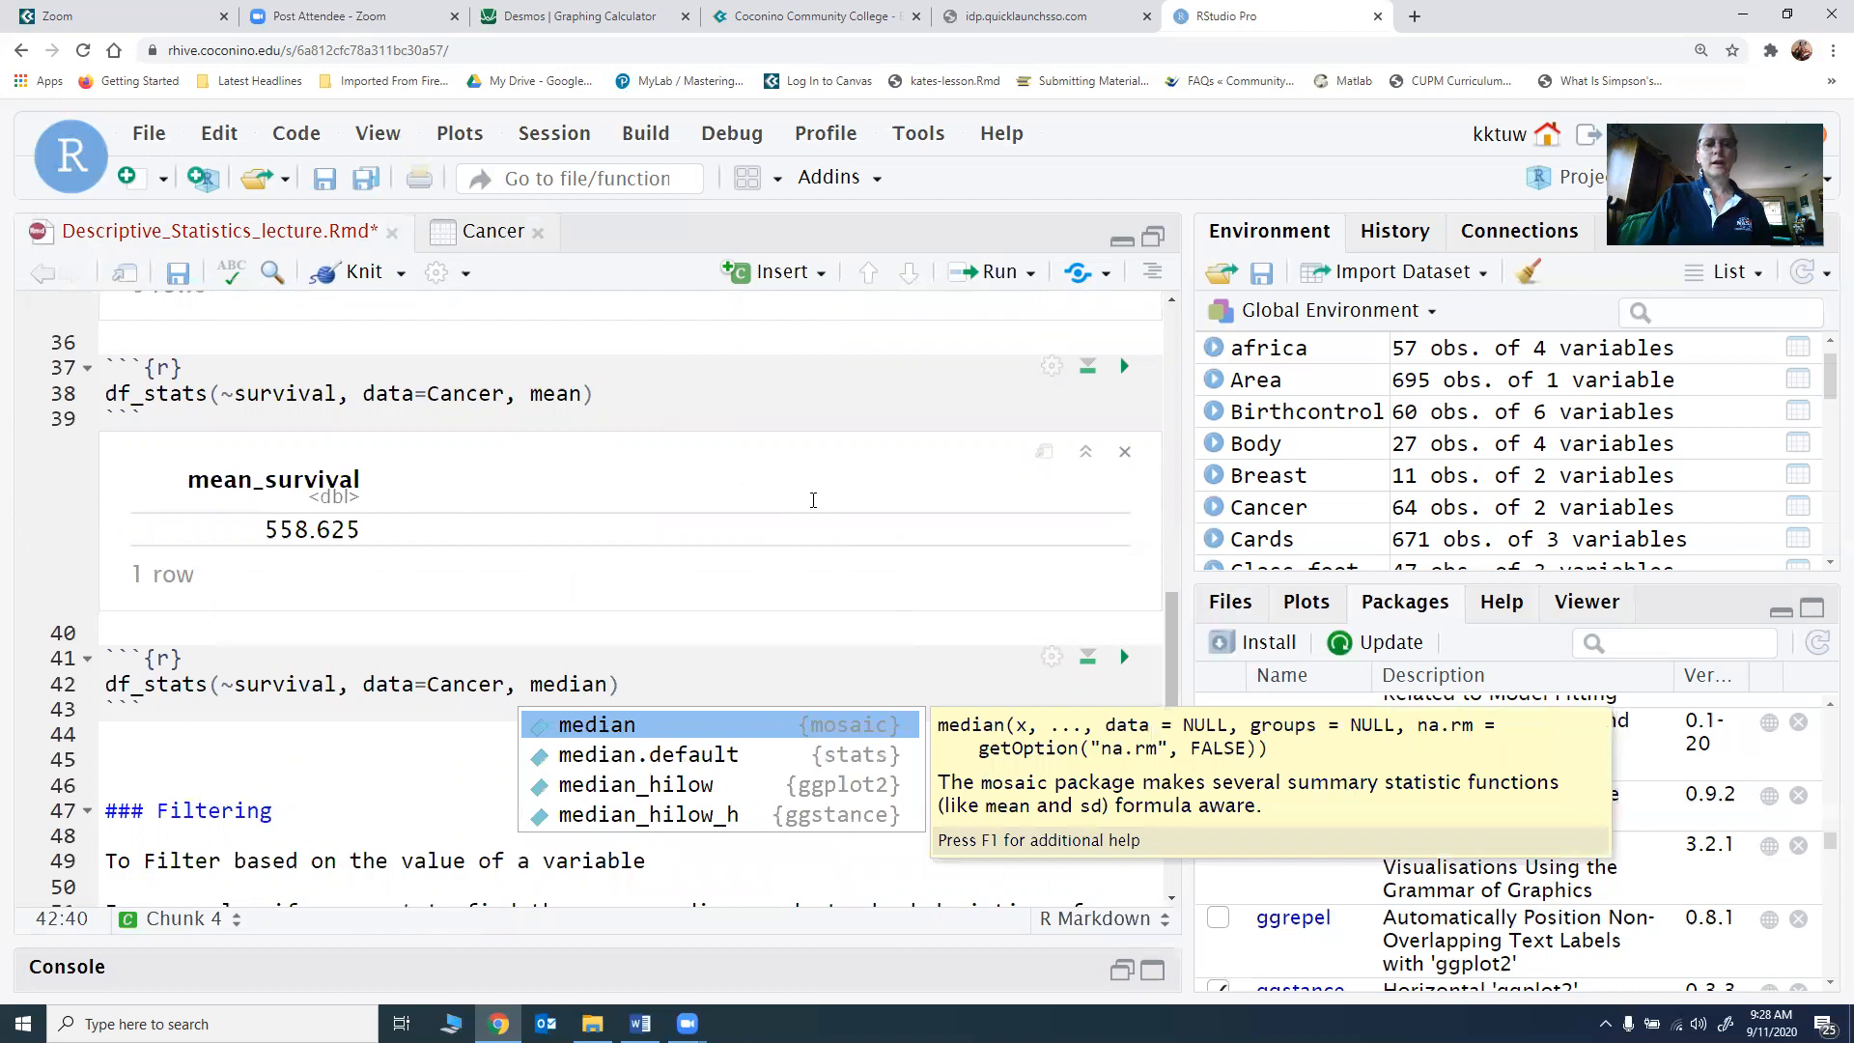
left_click(1124, 657)
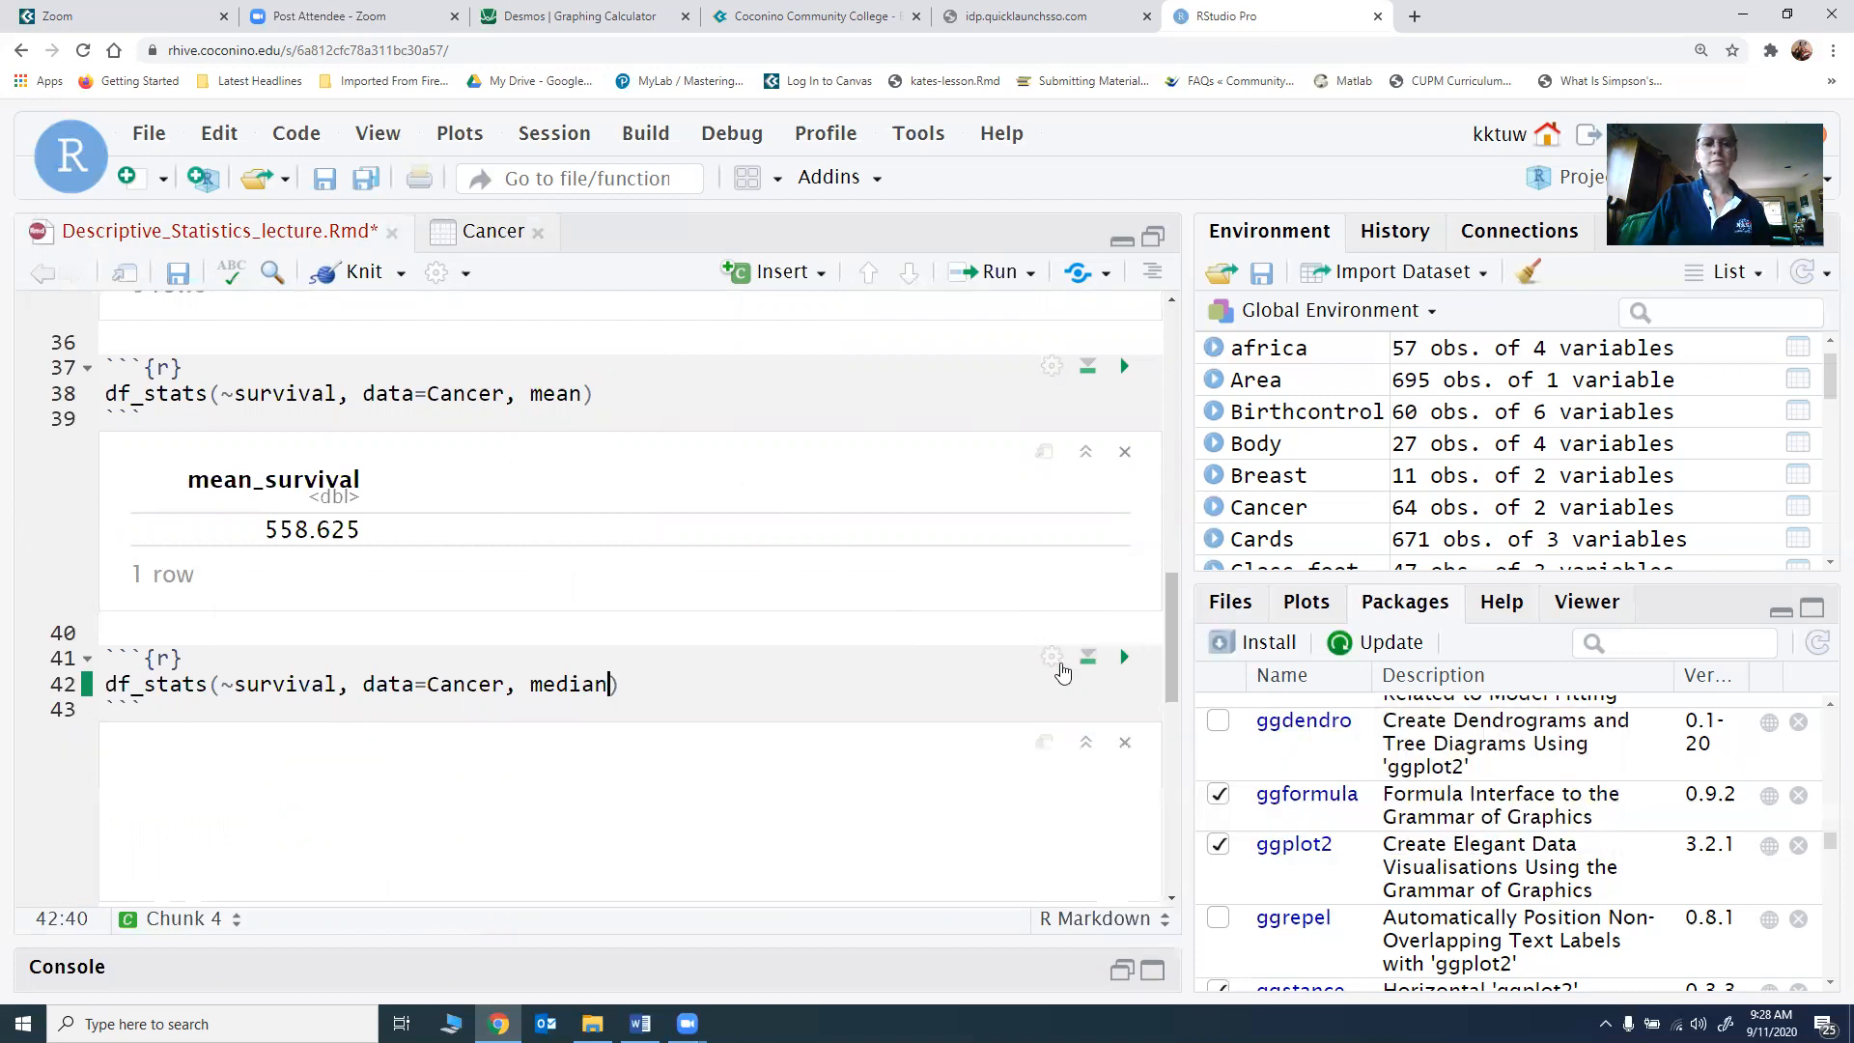
Step: Insert another R chunk on a new line below the median_survival output, above the Filtering heading
scroll(754, 647, "down", 2)
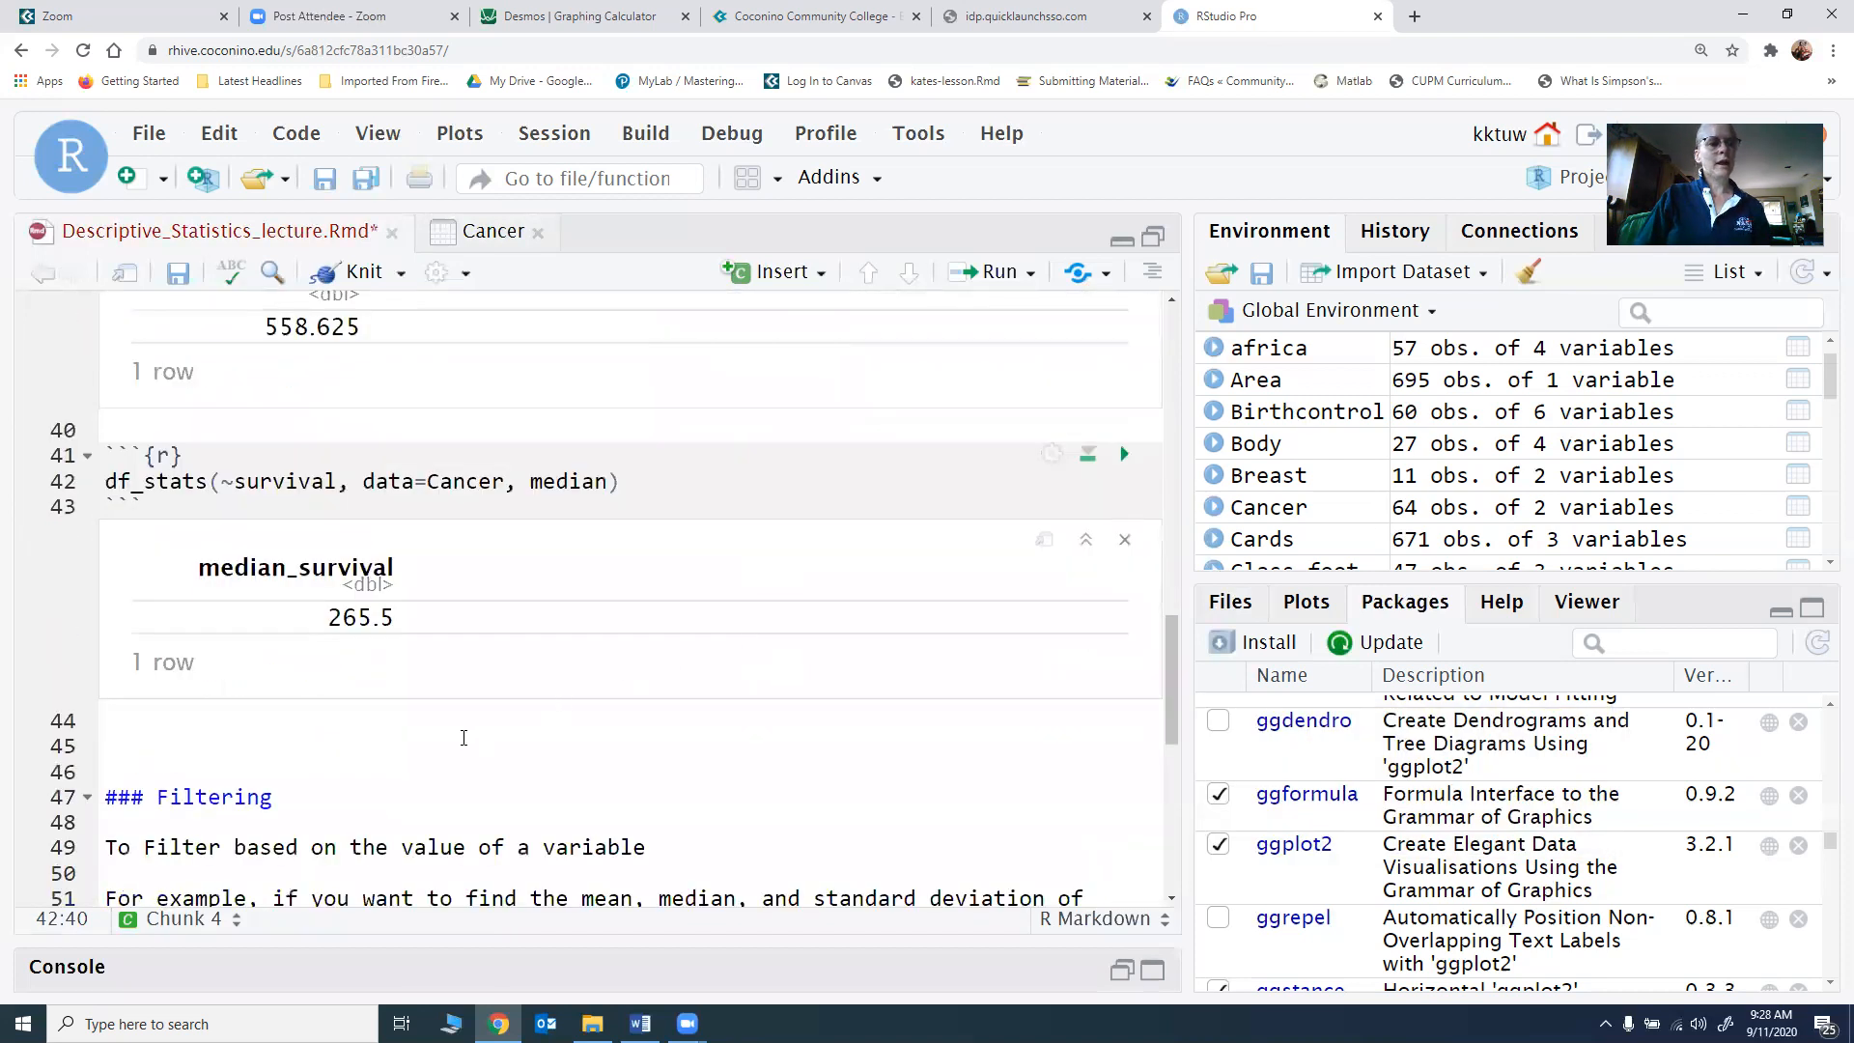
left_click(324, 740)
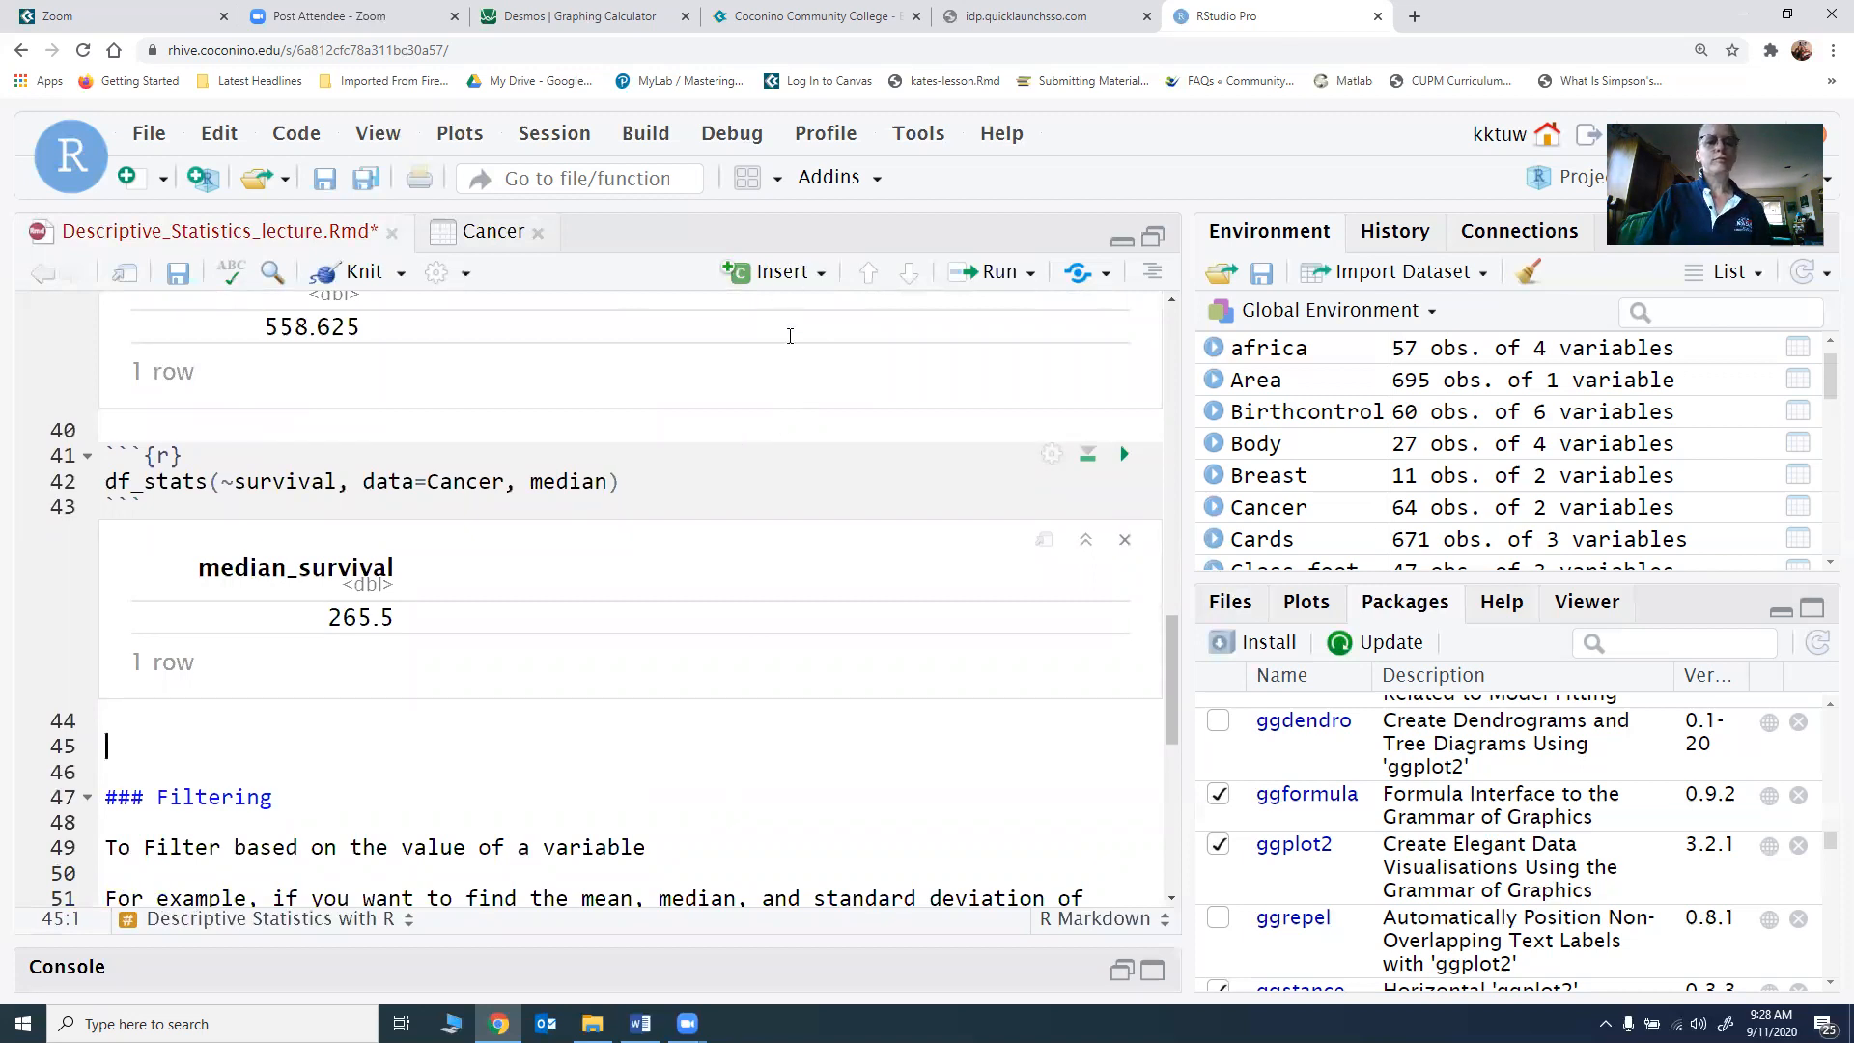
key("Up")
key("Return")
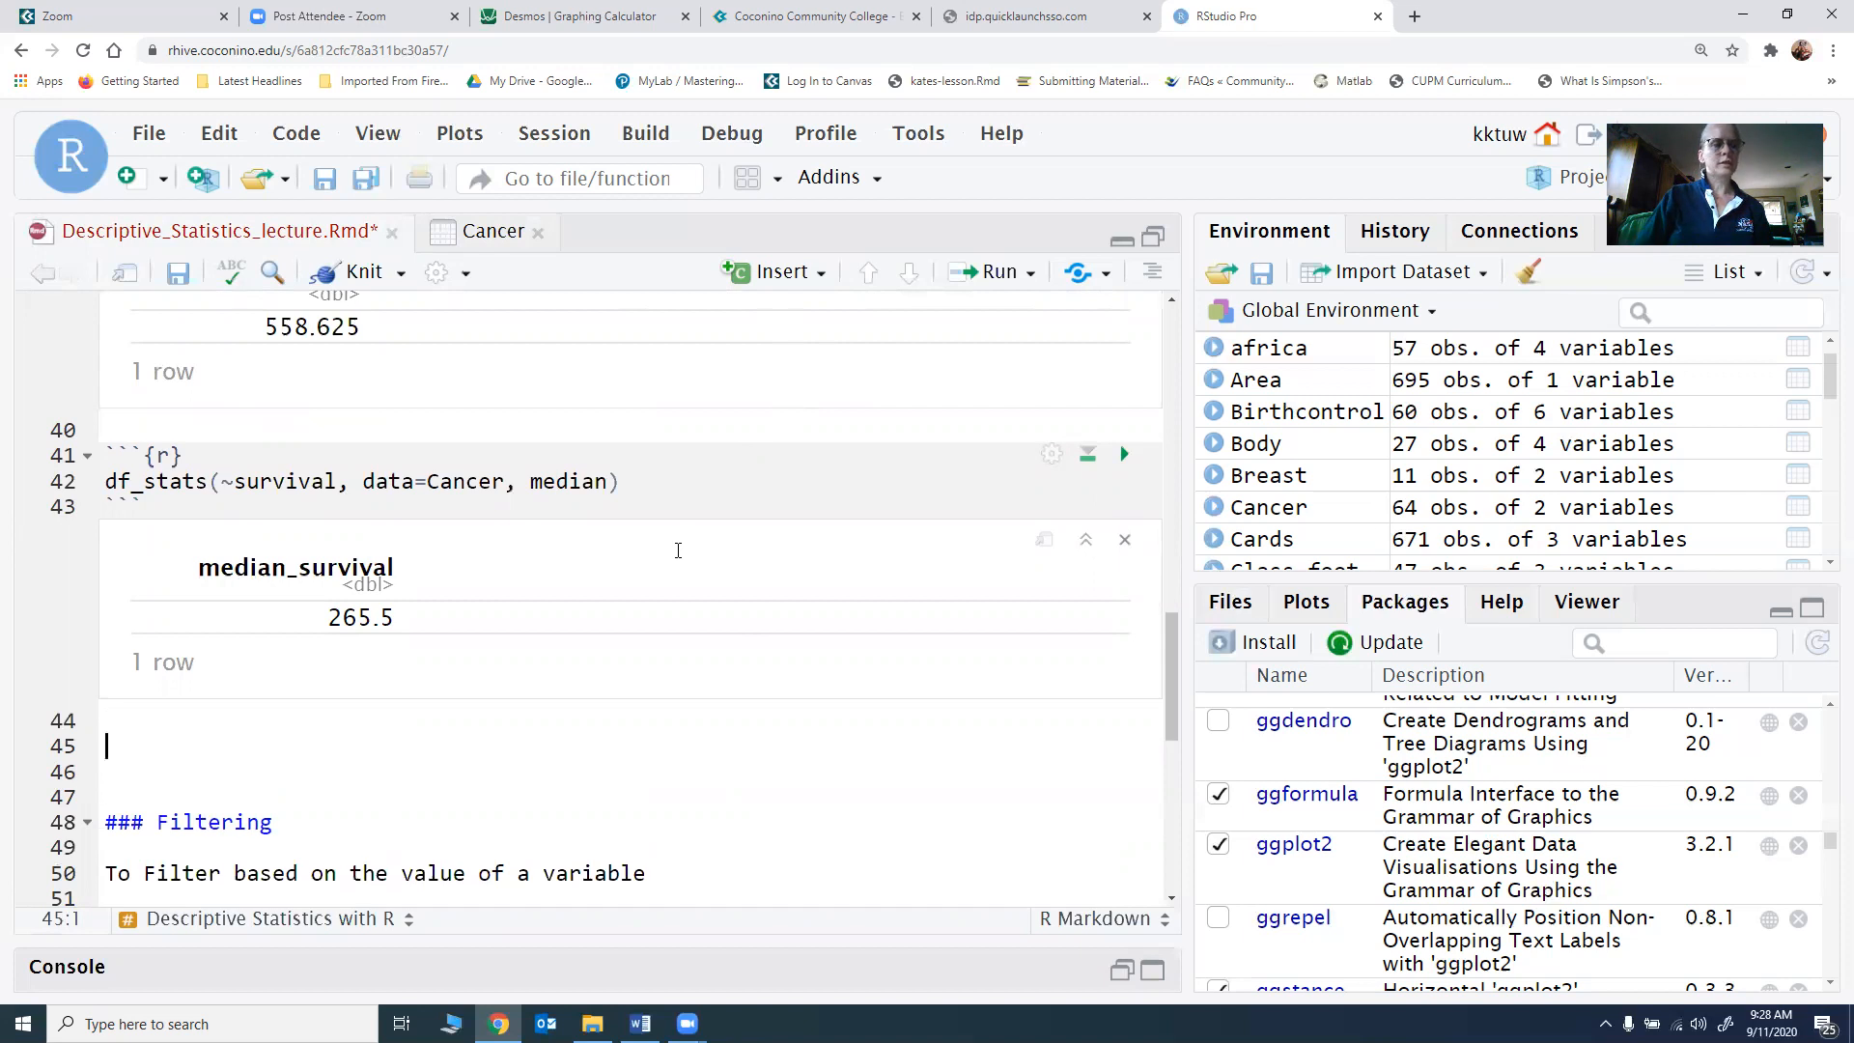
left_click(792, 276)
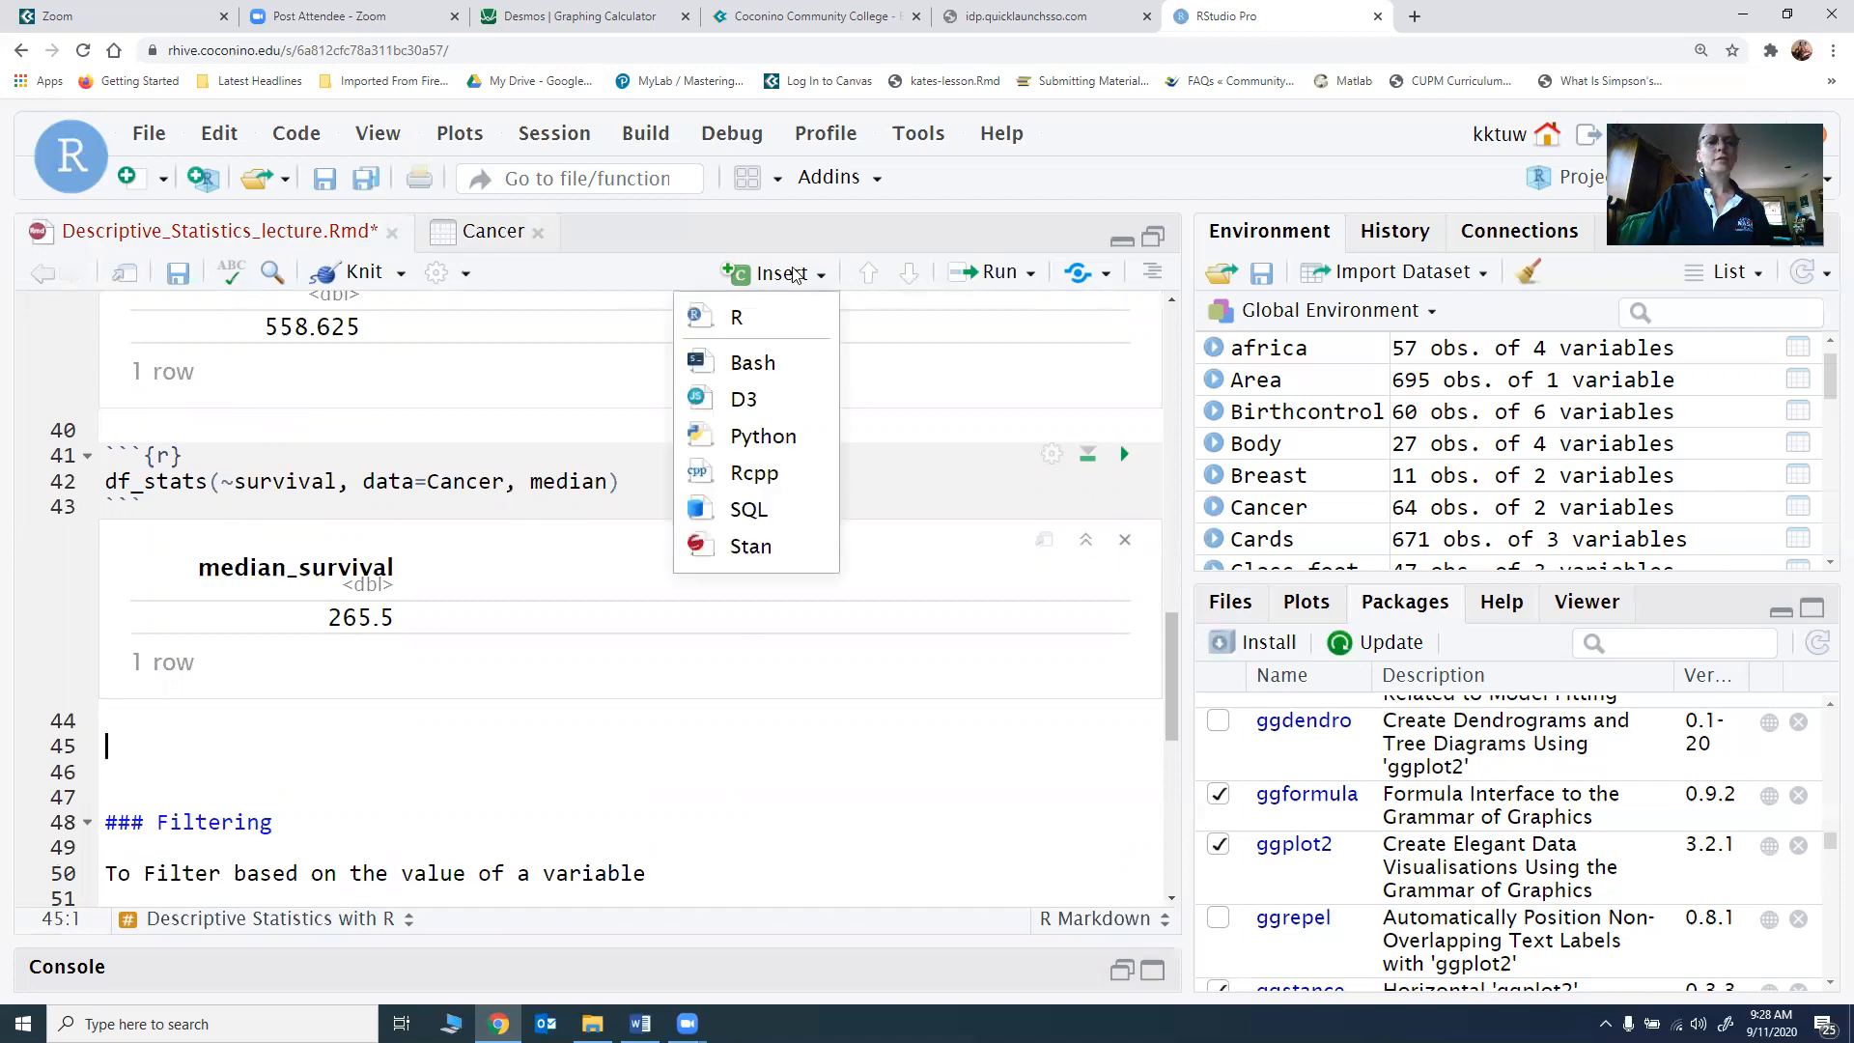
left_click(778, 325)
Step: Enter df_stats(~survival, data=Cancer, mean, median, range, var, sd) in the new chunk, run it and show the remaining output columns
type("d")
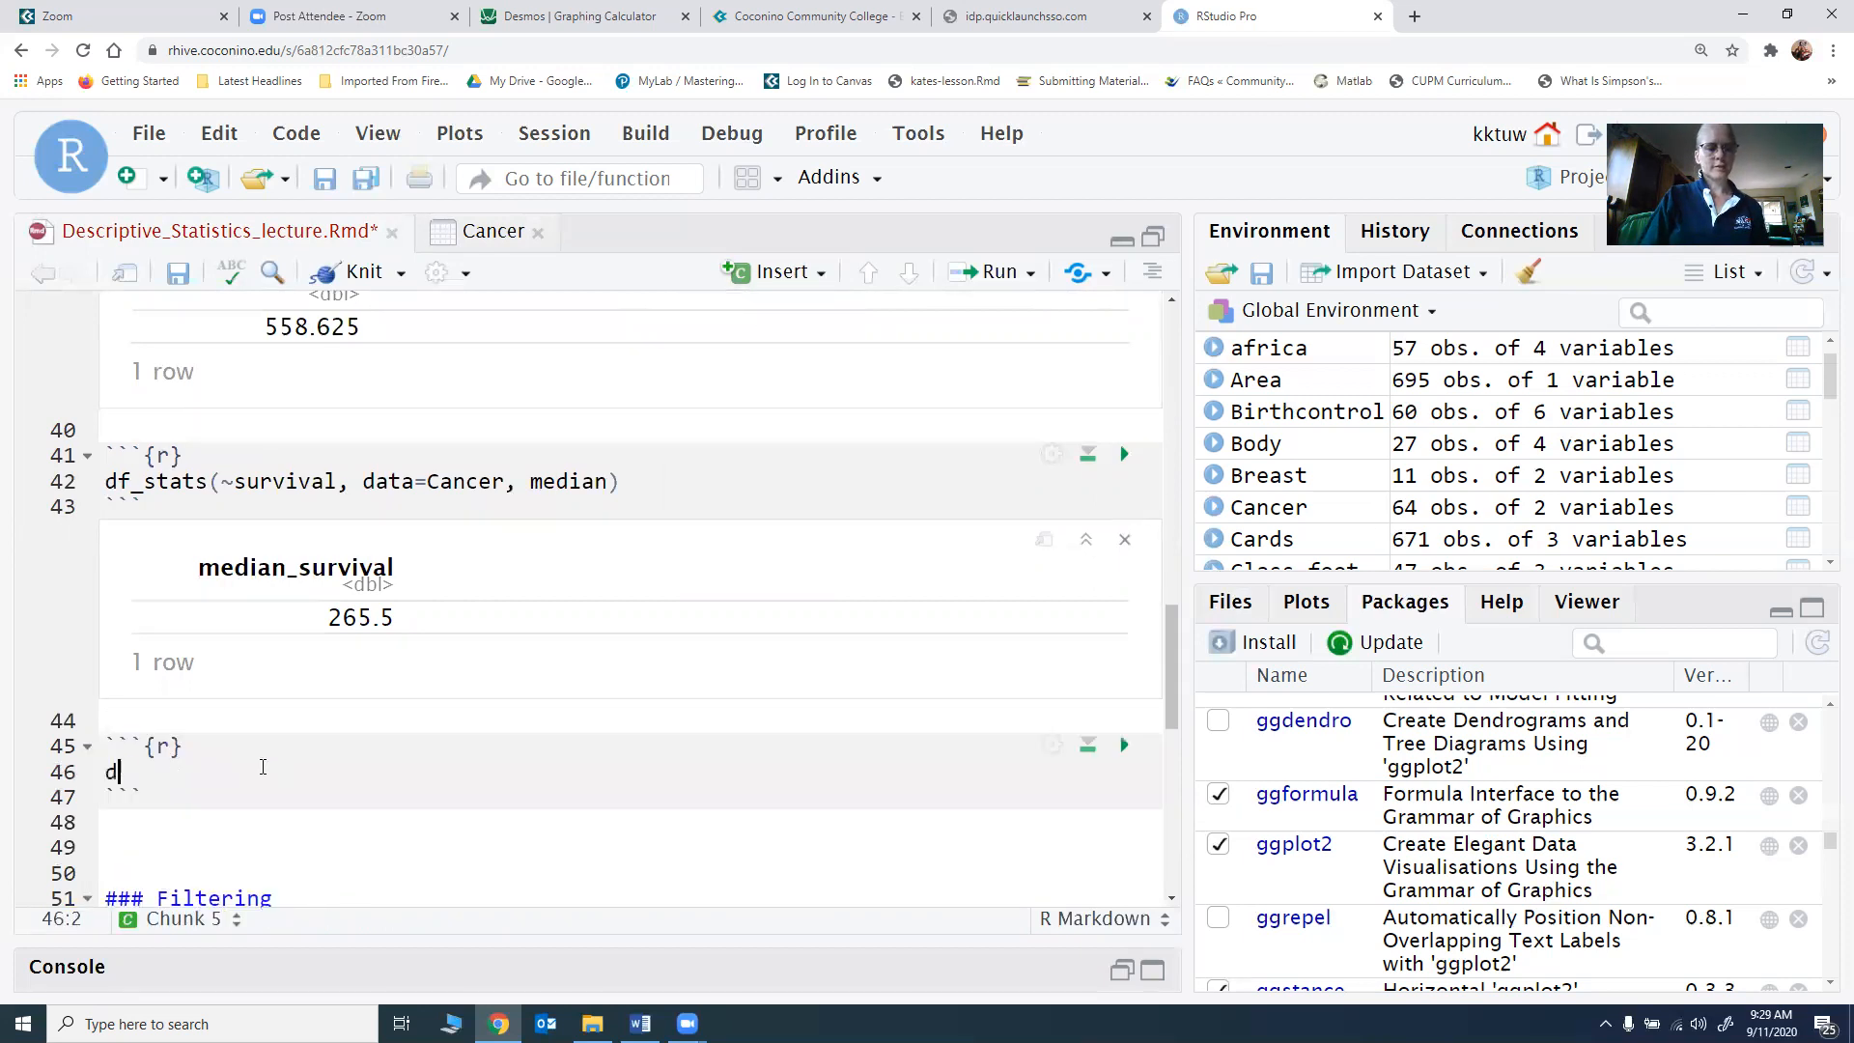
type("f_stat")
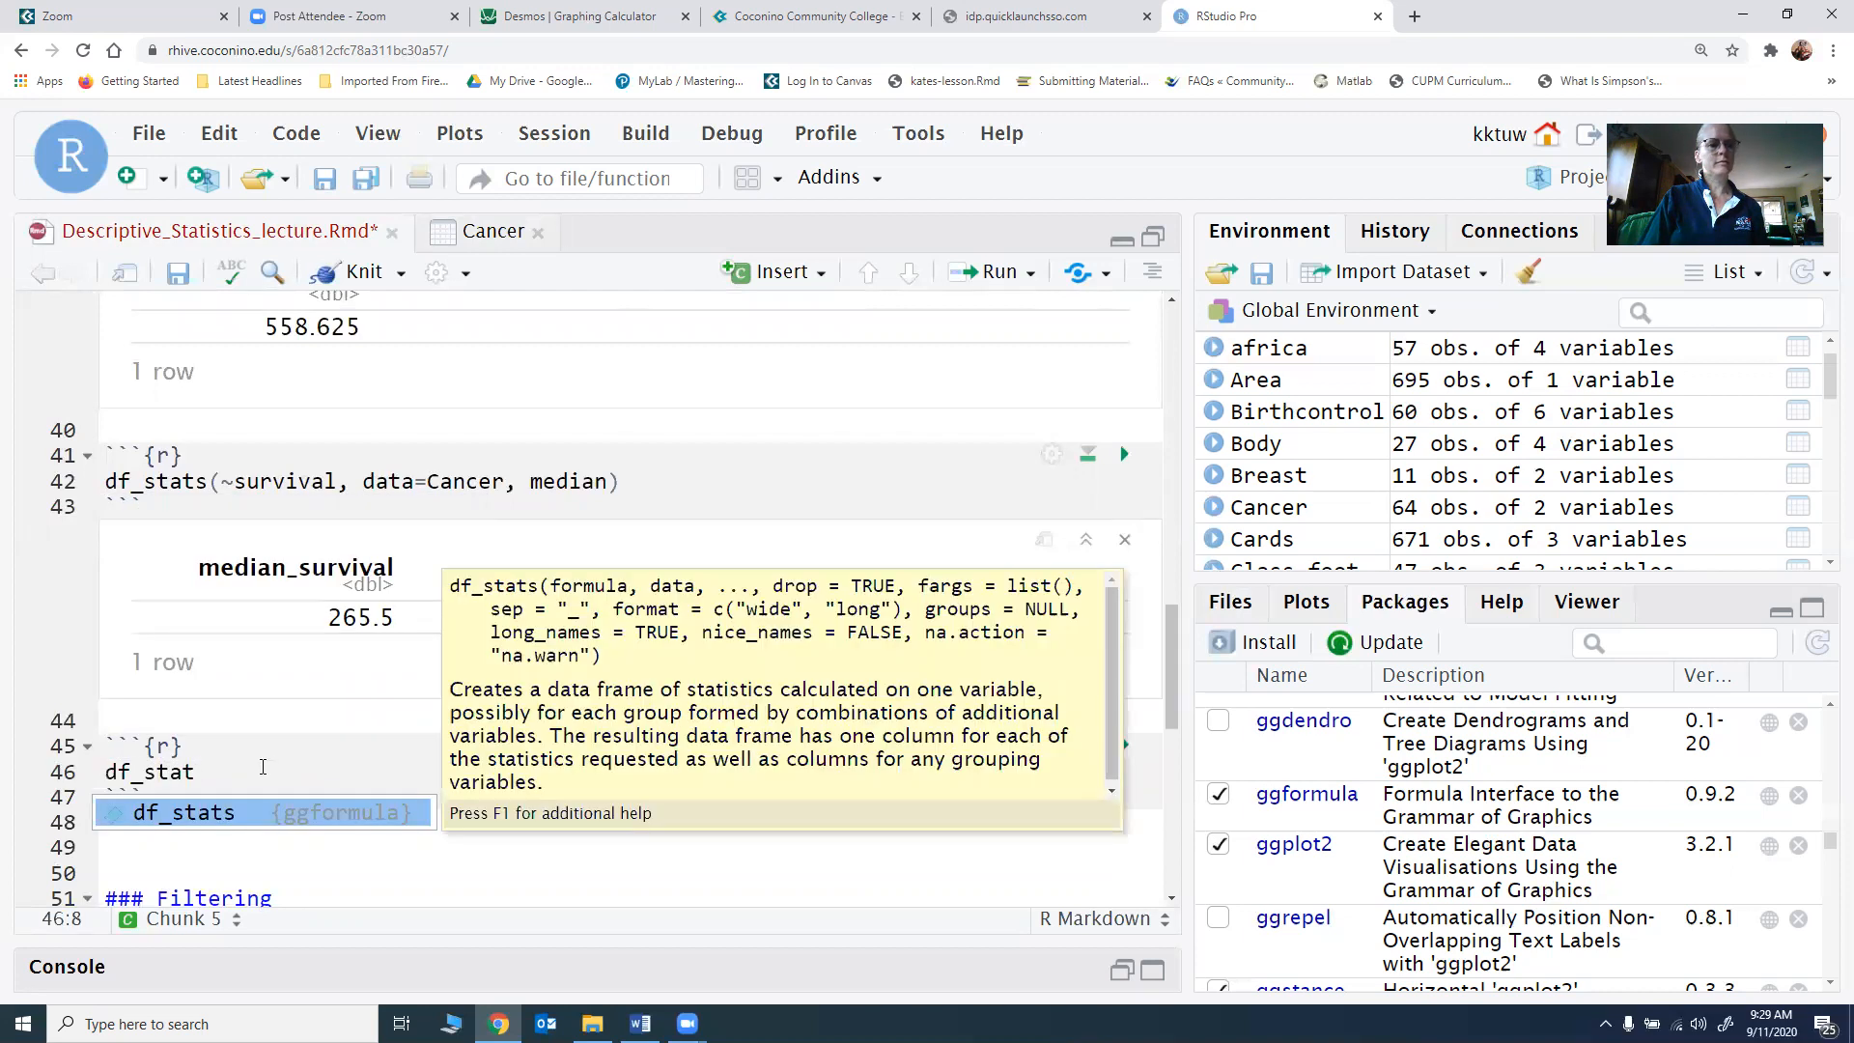
key("Tab")
type("~surv")
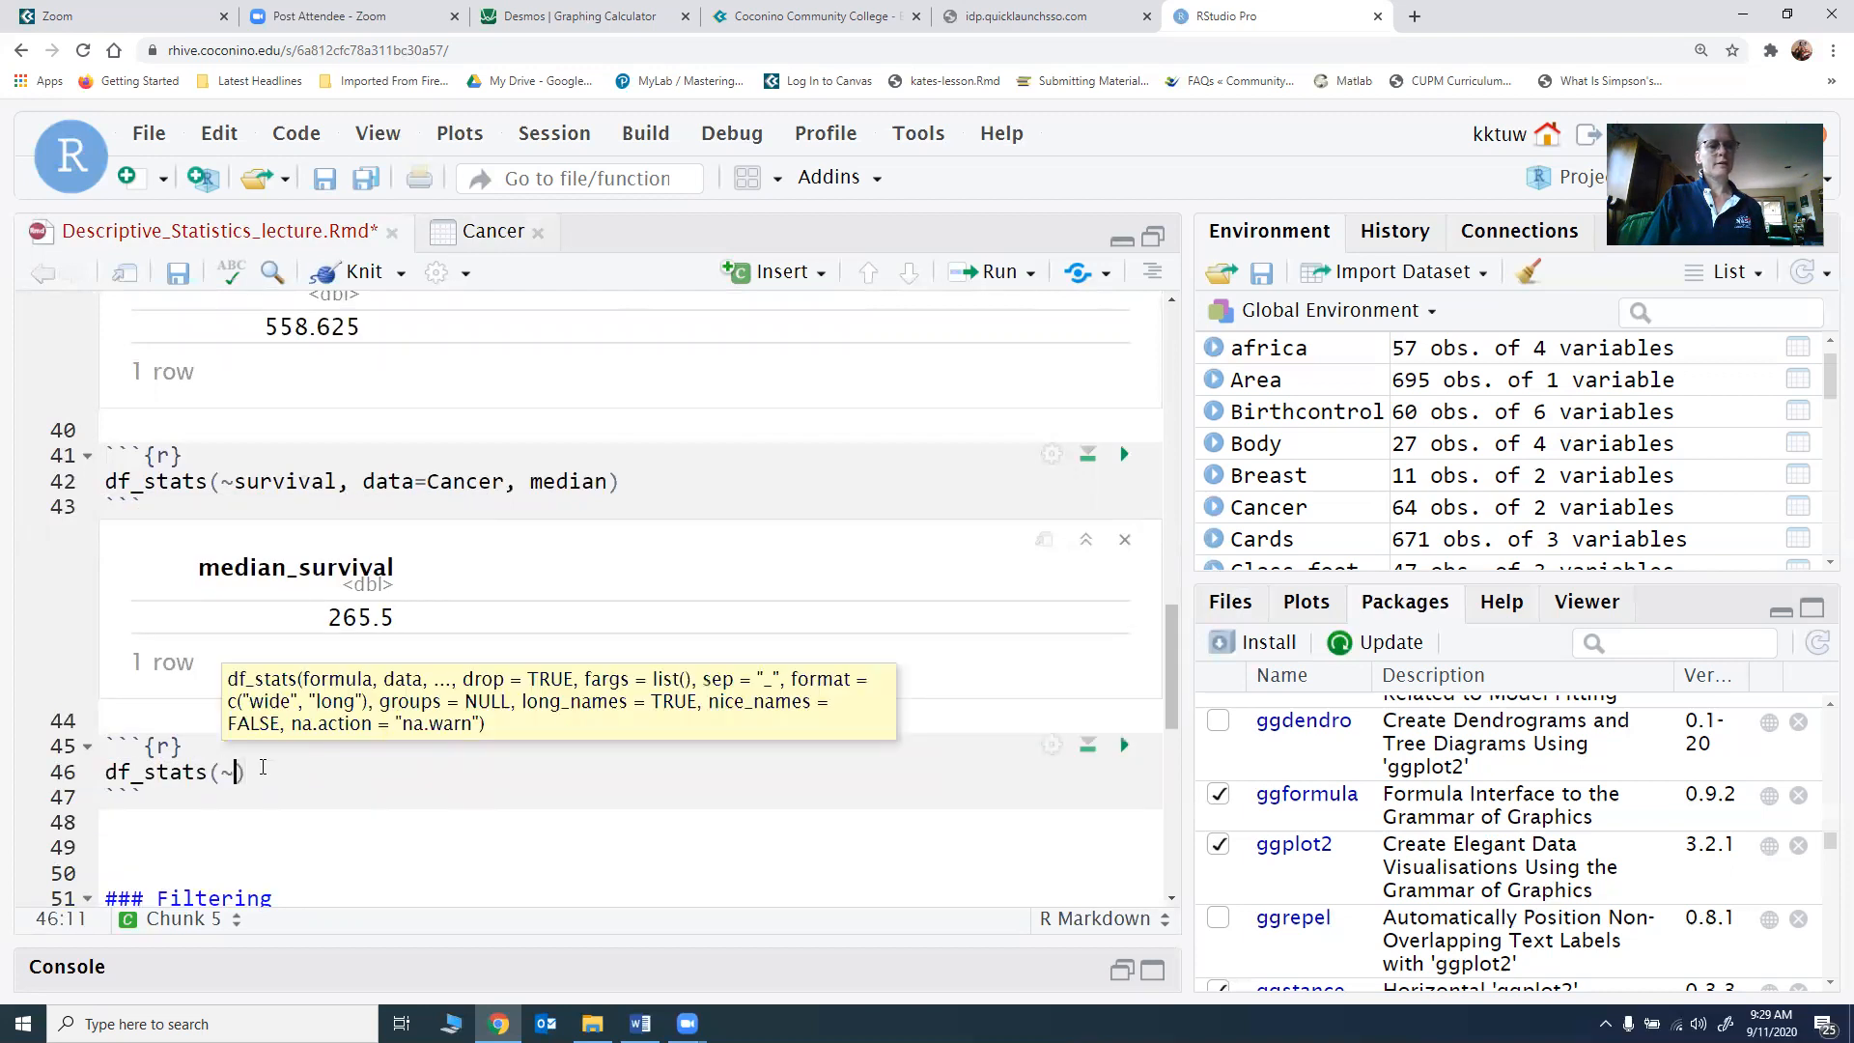
type("ival, data=")
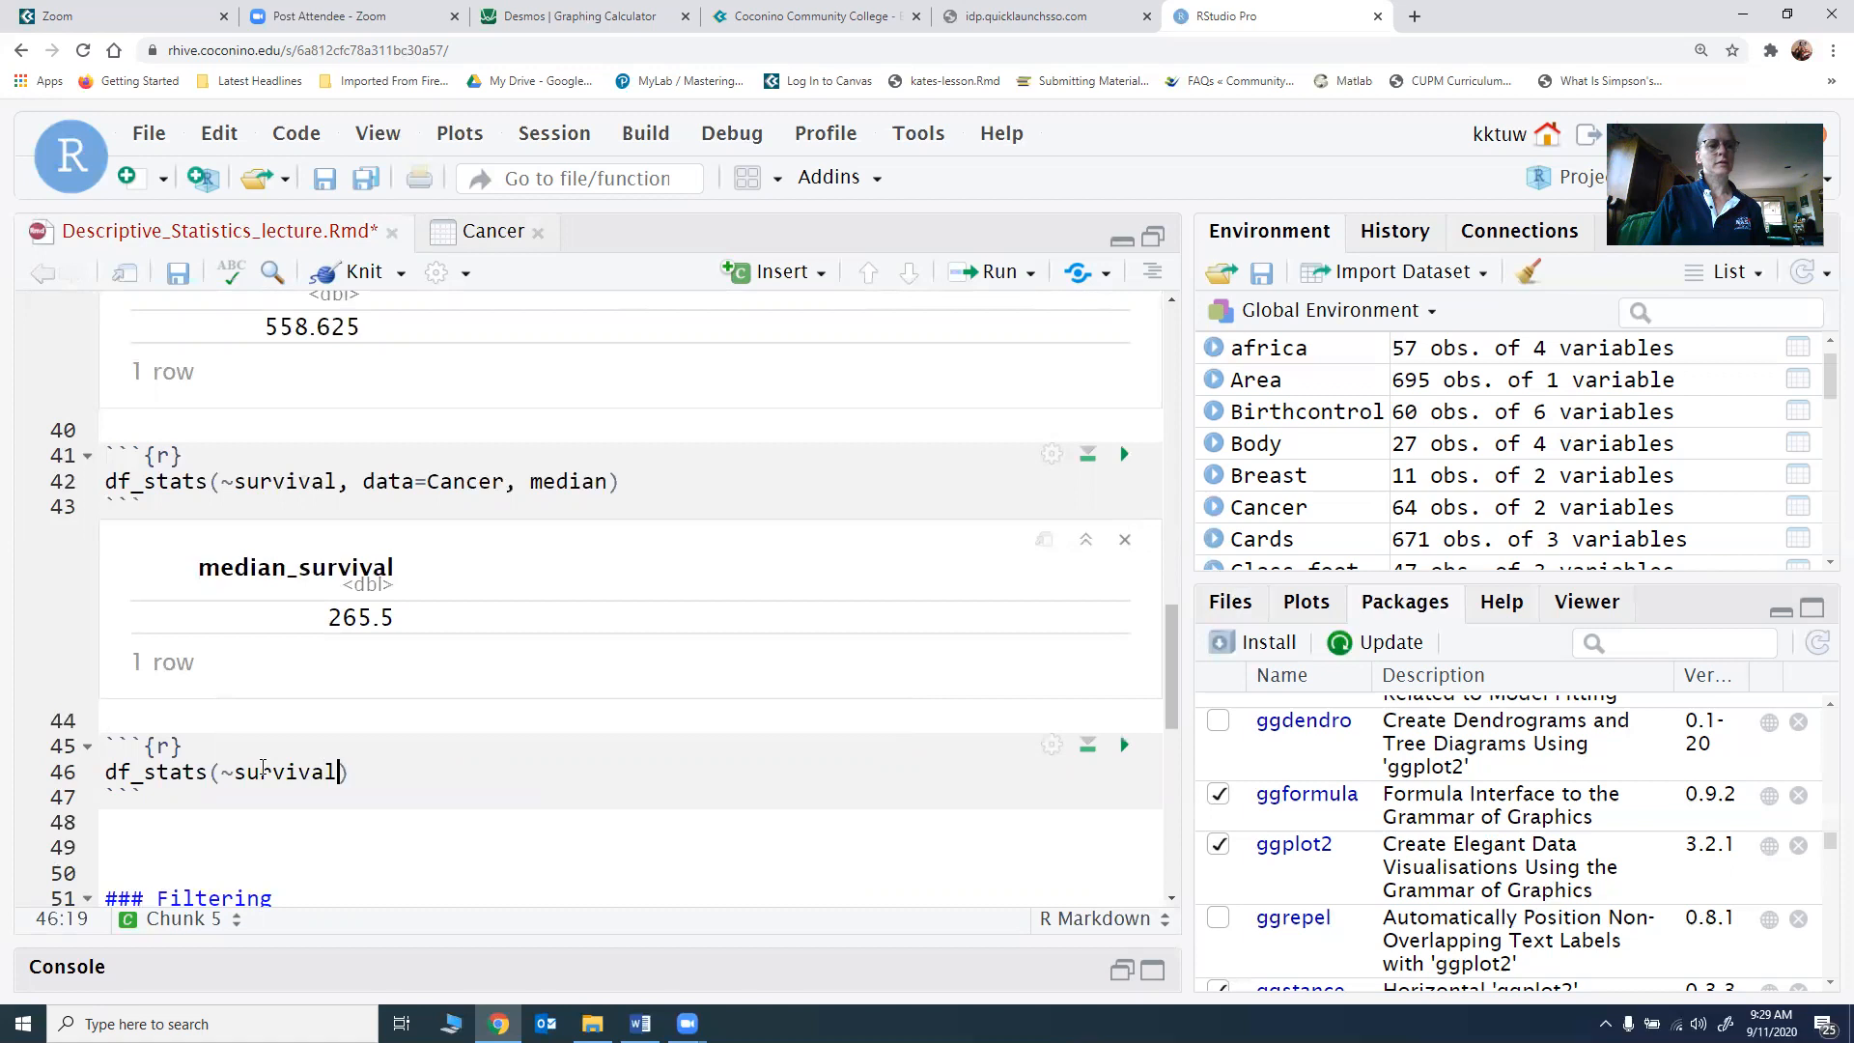
type("Cancer, ")
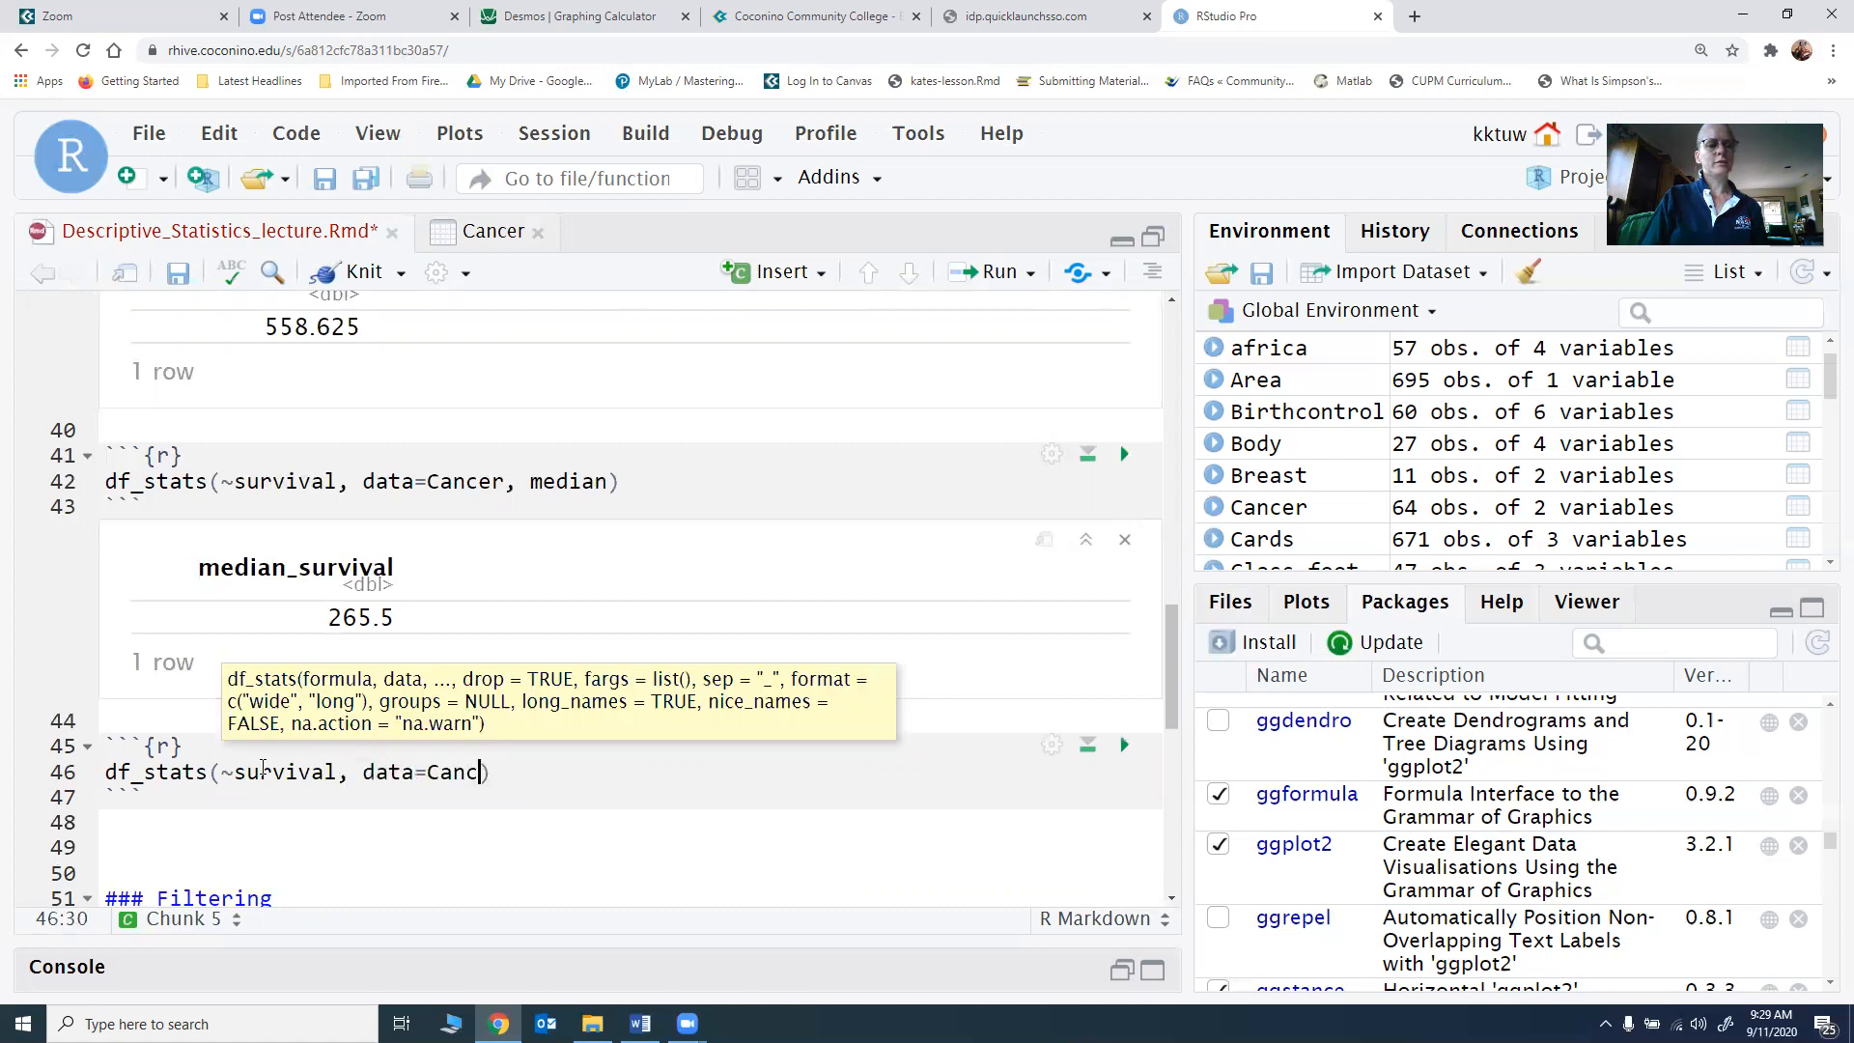
type("mean")
type(", median, r")
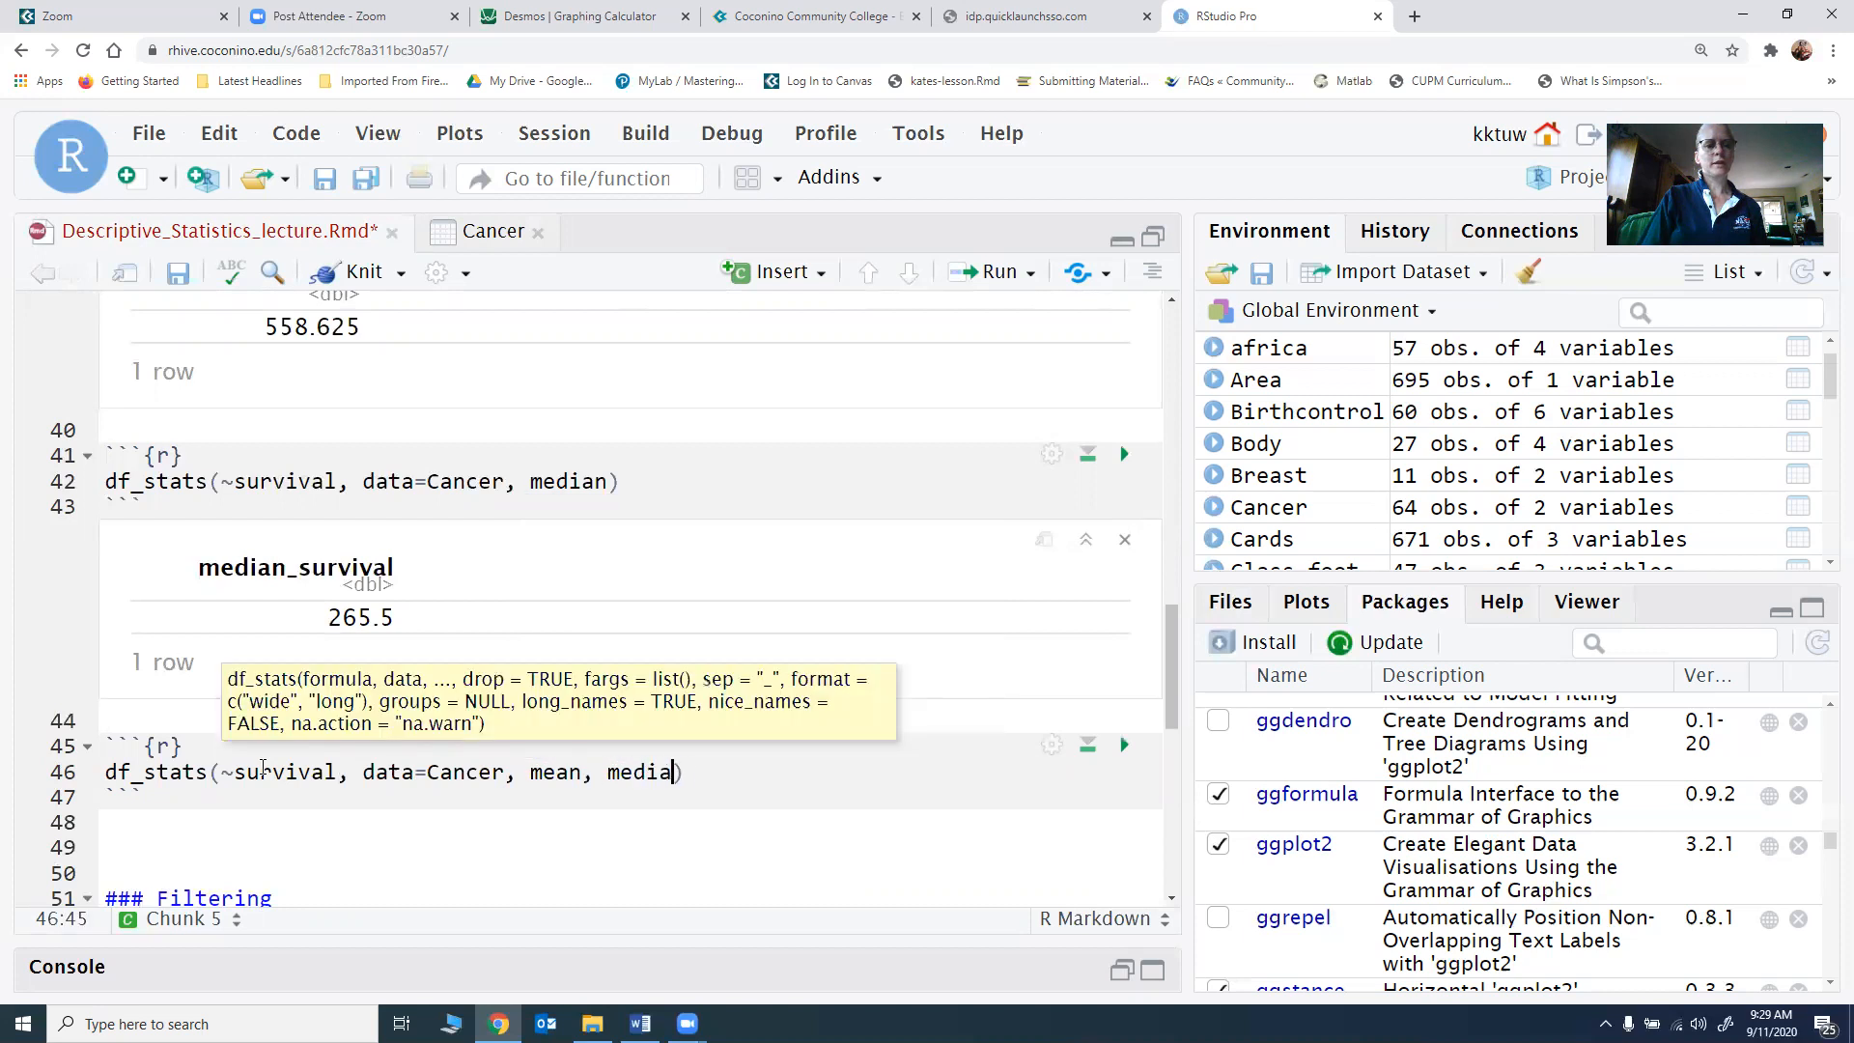
type("ange, ")
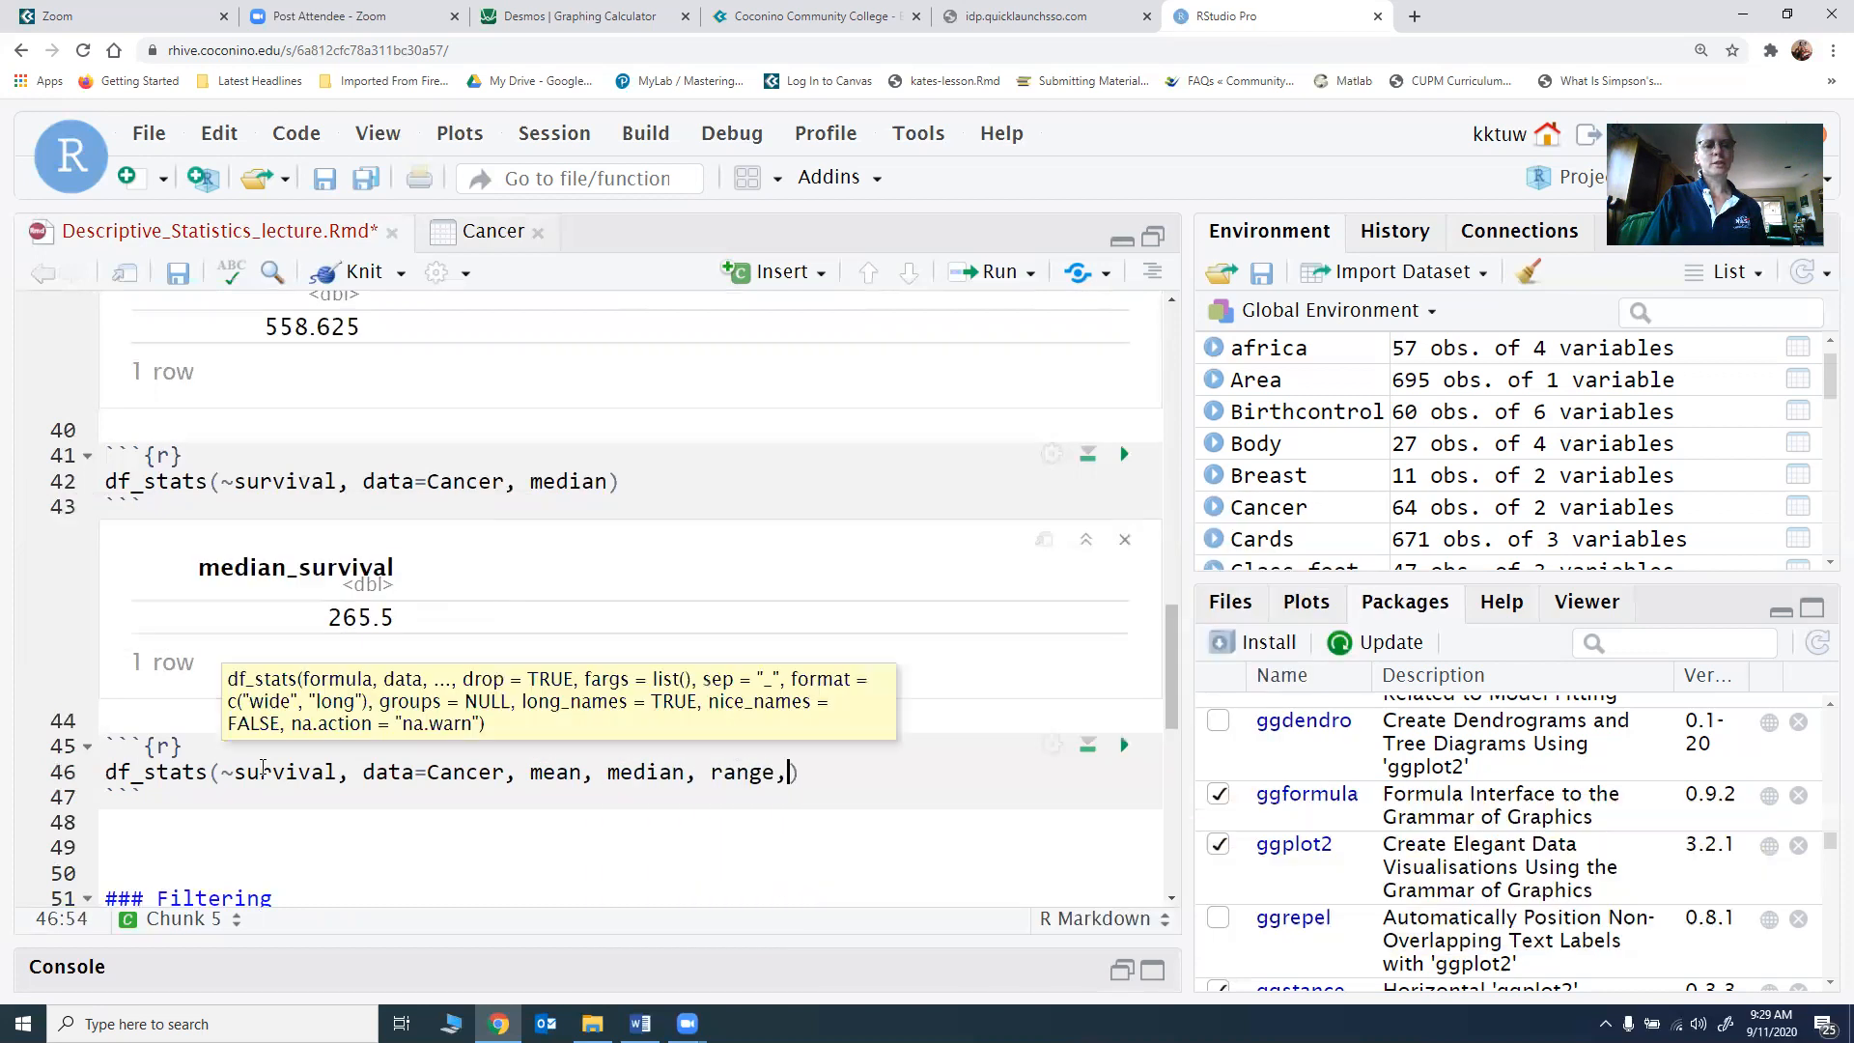
type("var, sd")
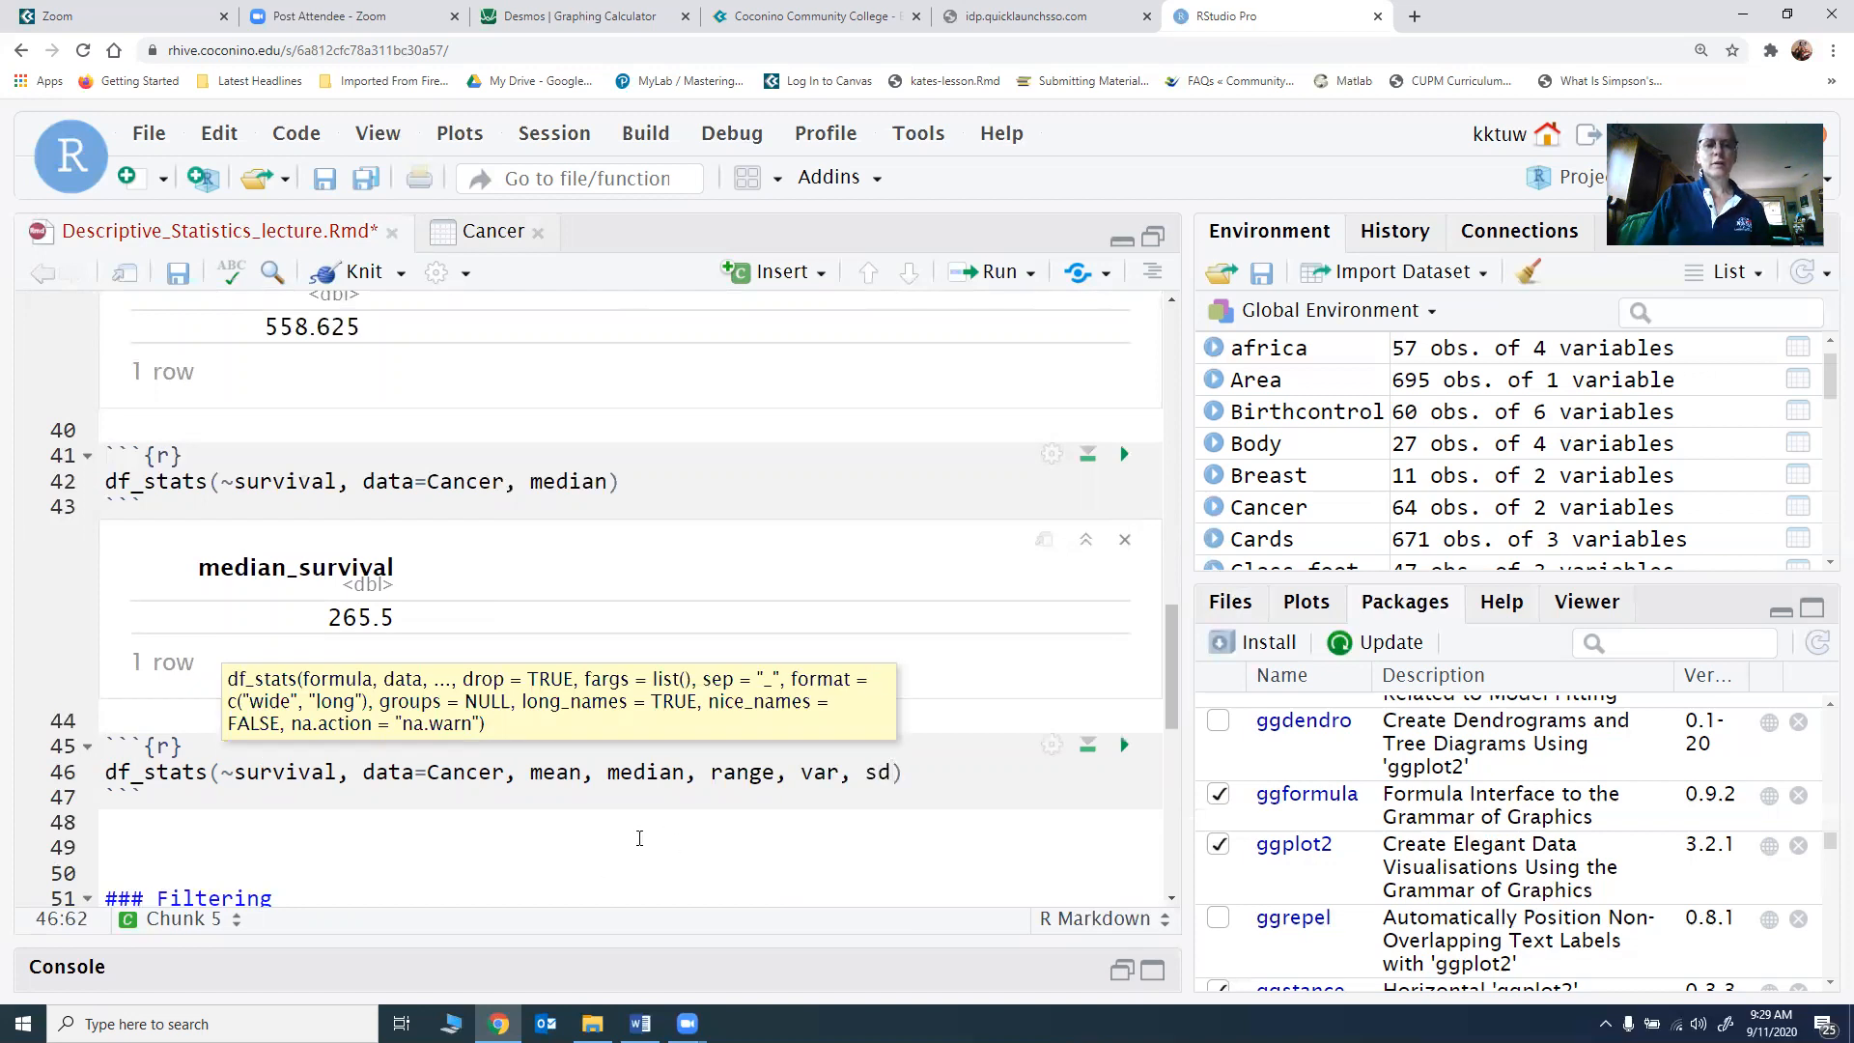
left_click(1124, 744)
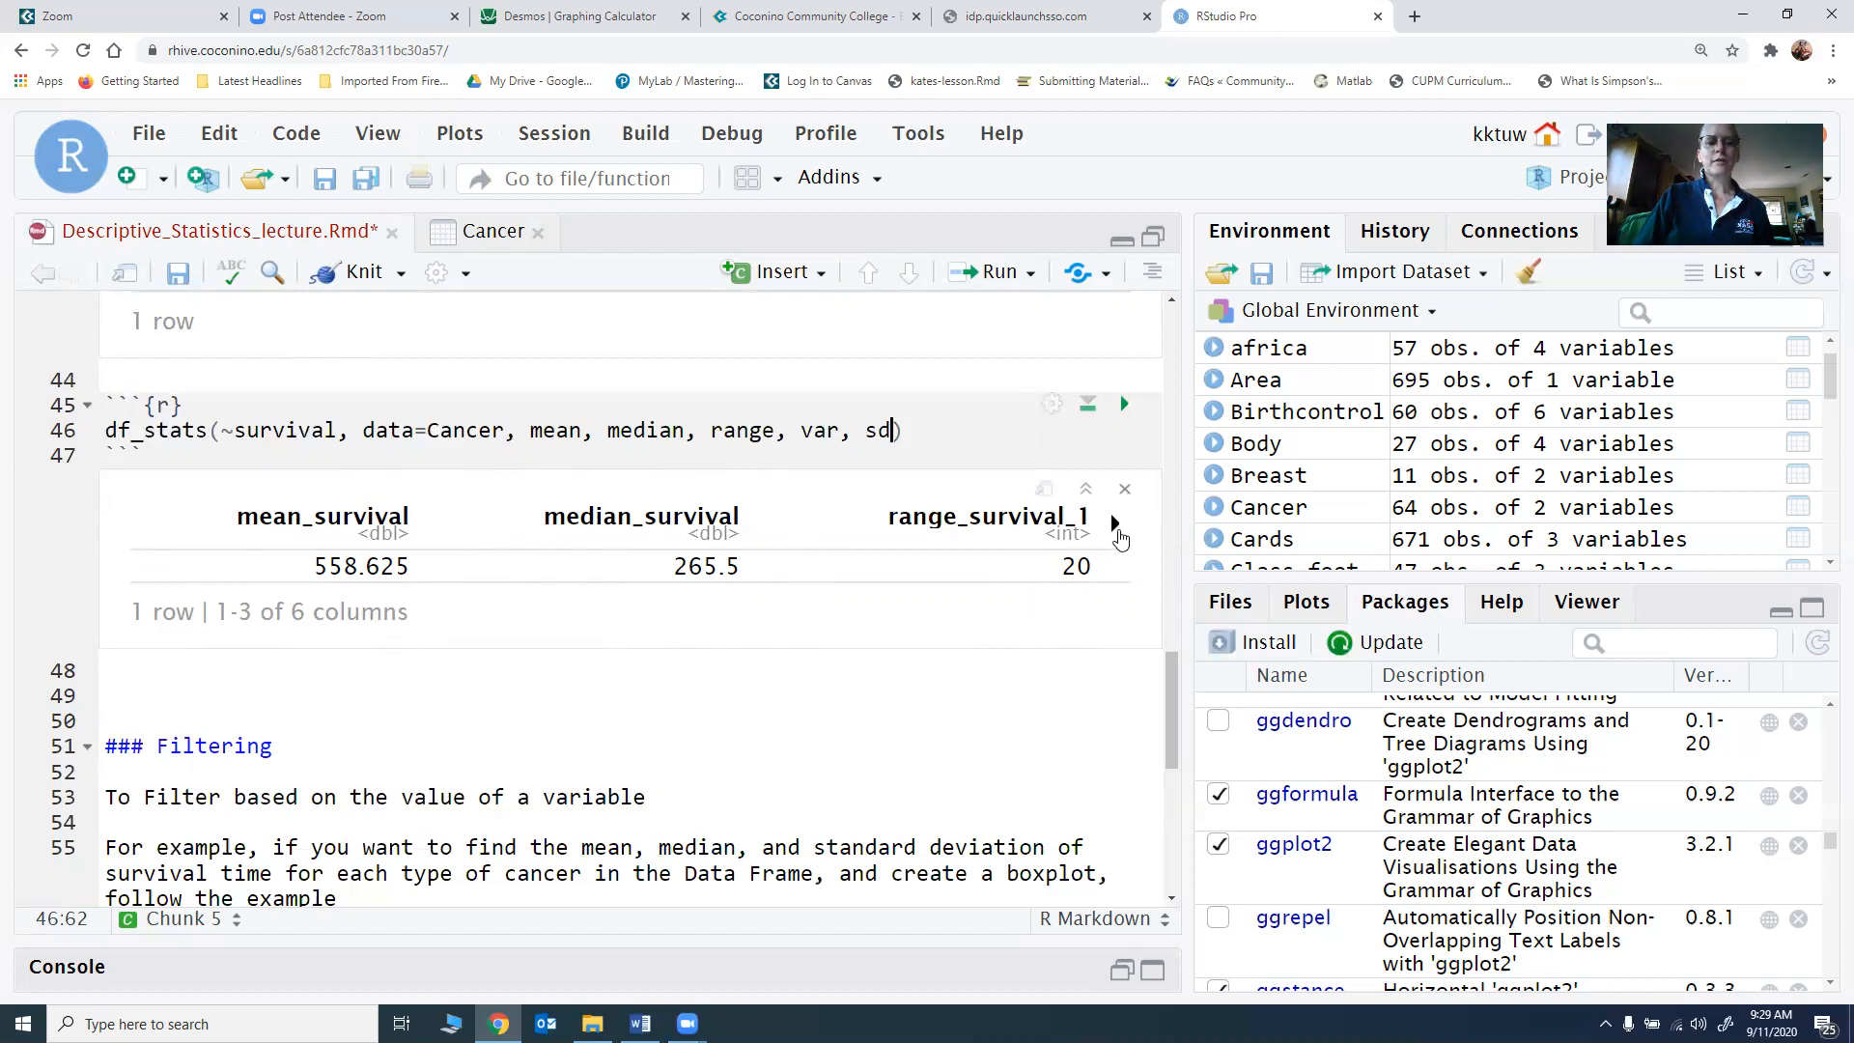
left_click(1116, 524)
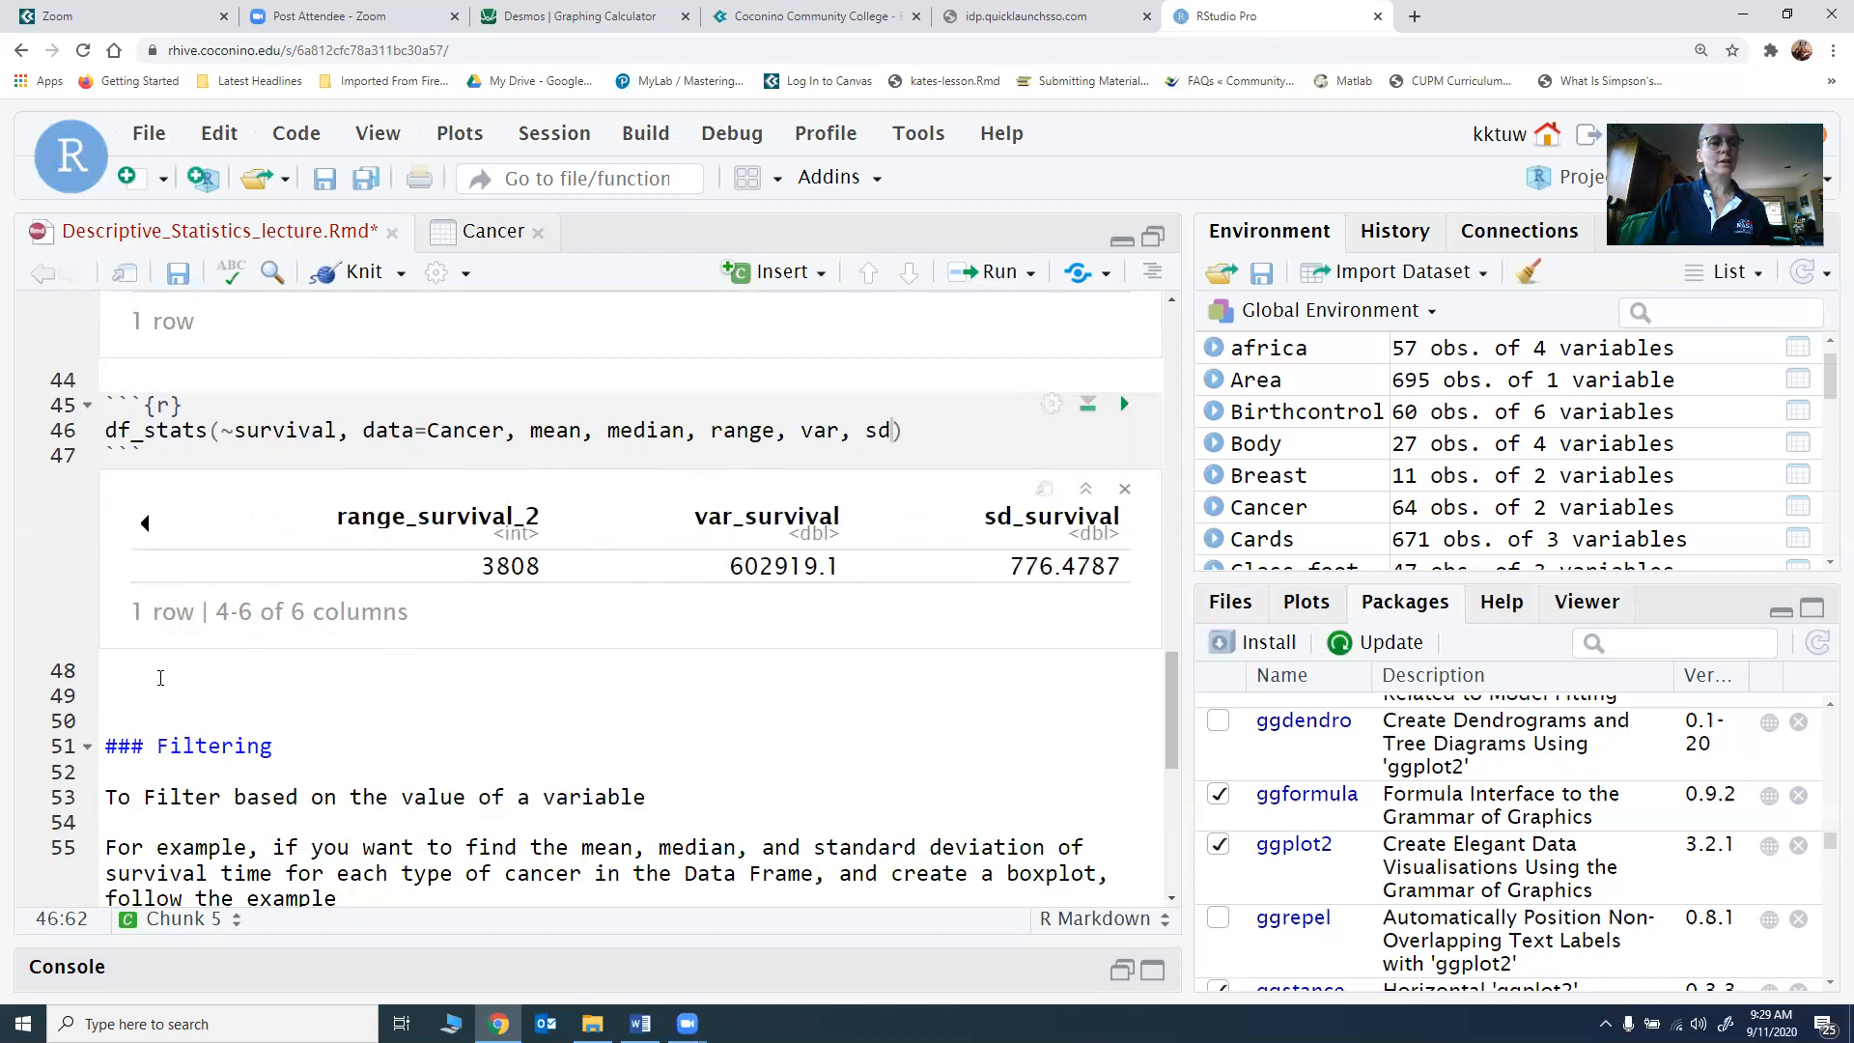
Step: Insert an R chunk on a new line below the output of the combined mean, median, range, var and sd statistics
left_click(160, 678)
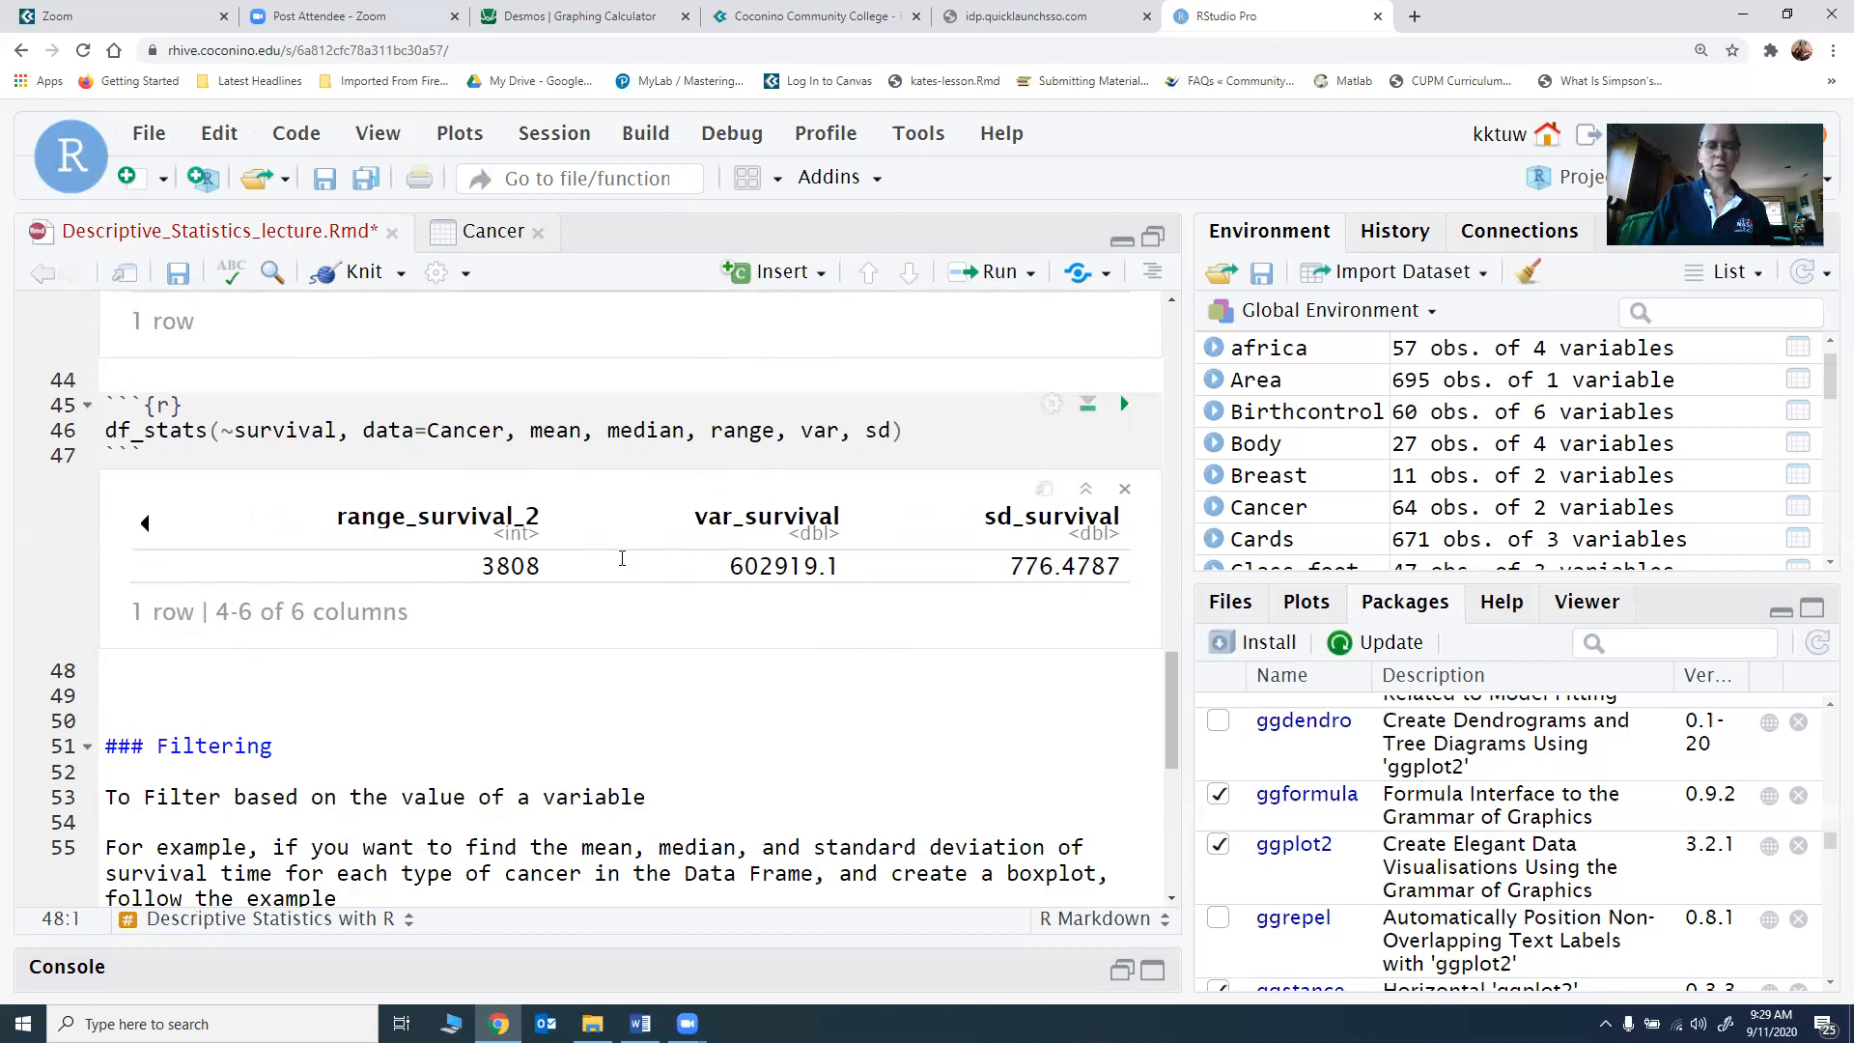
key("Return")
left_click(784, 272)
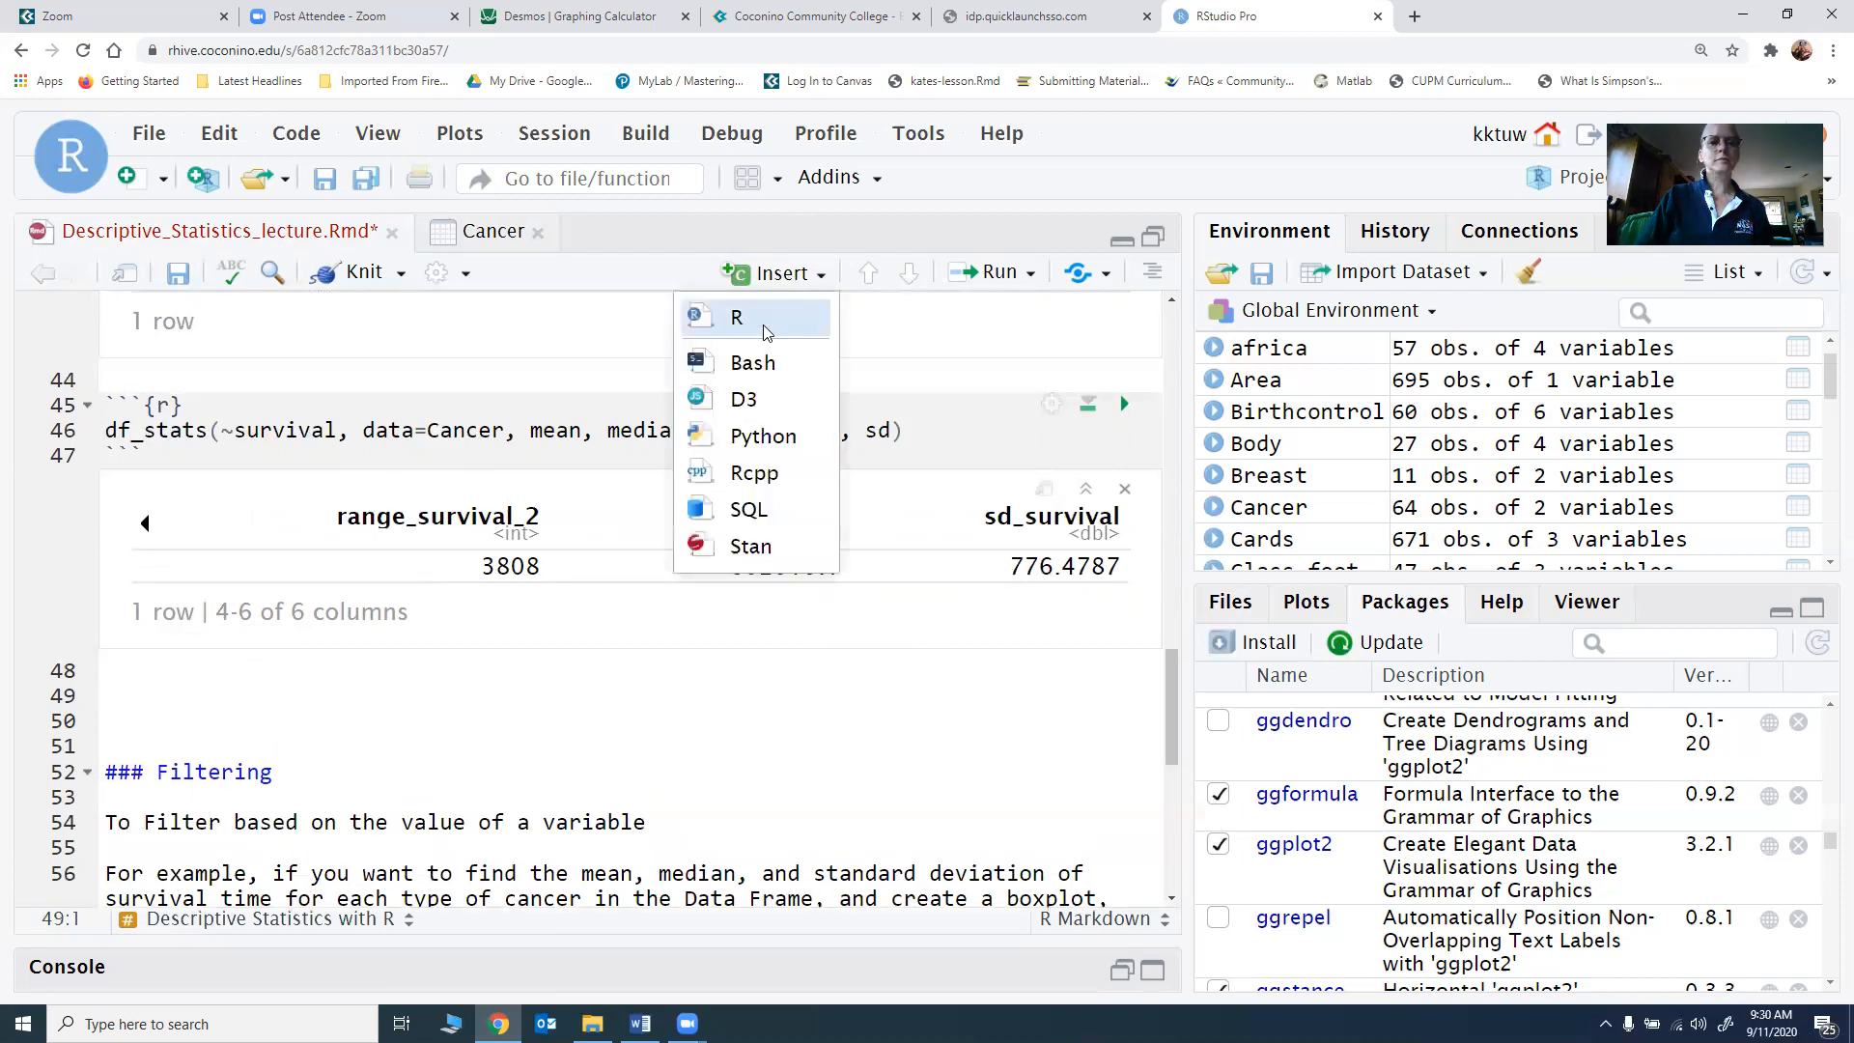
left_click(759, 324)
Step: Copy the var_survival value into the new chunk, complete it as 602919.1-3808 and run the chunk
left_click_drag(729, 566, 837, 567)
key("ctrl+c")
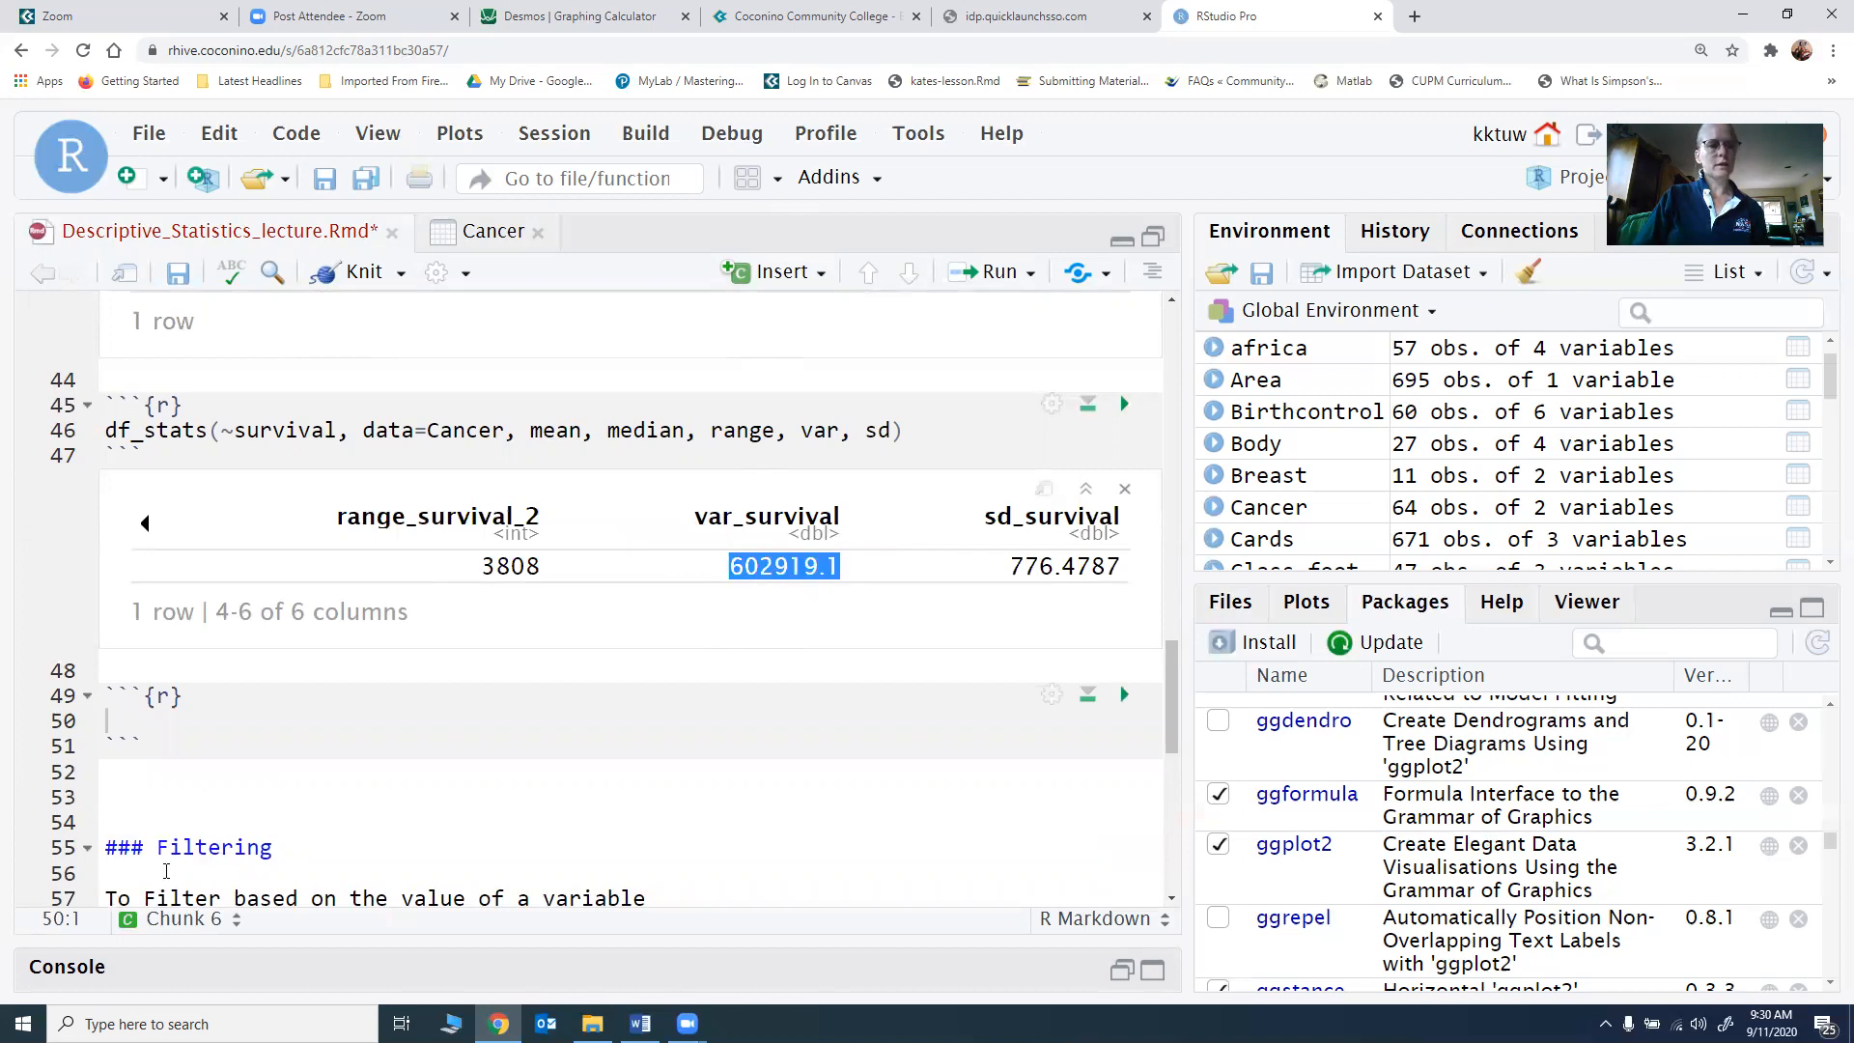
left_click(125, 721)
key("ctrl+v")
type("-")
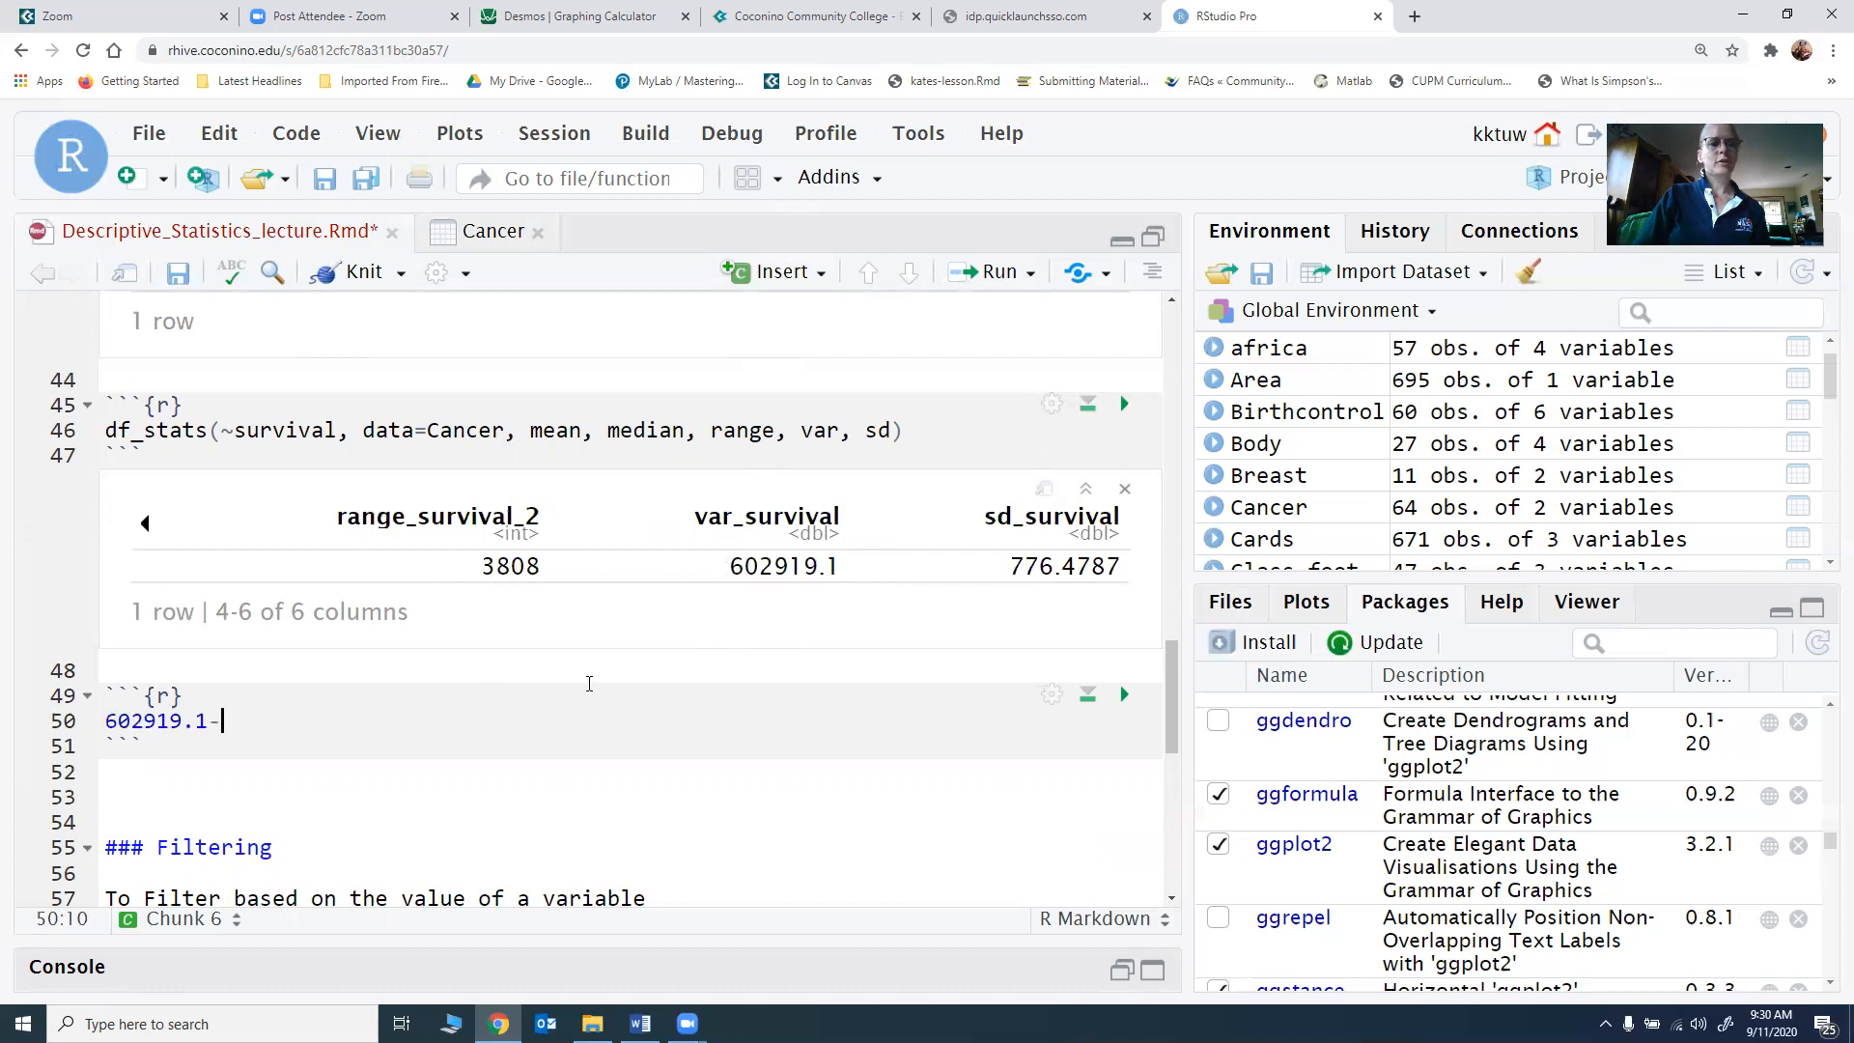
type("3808")
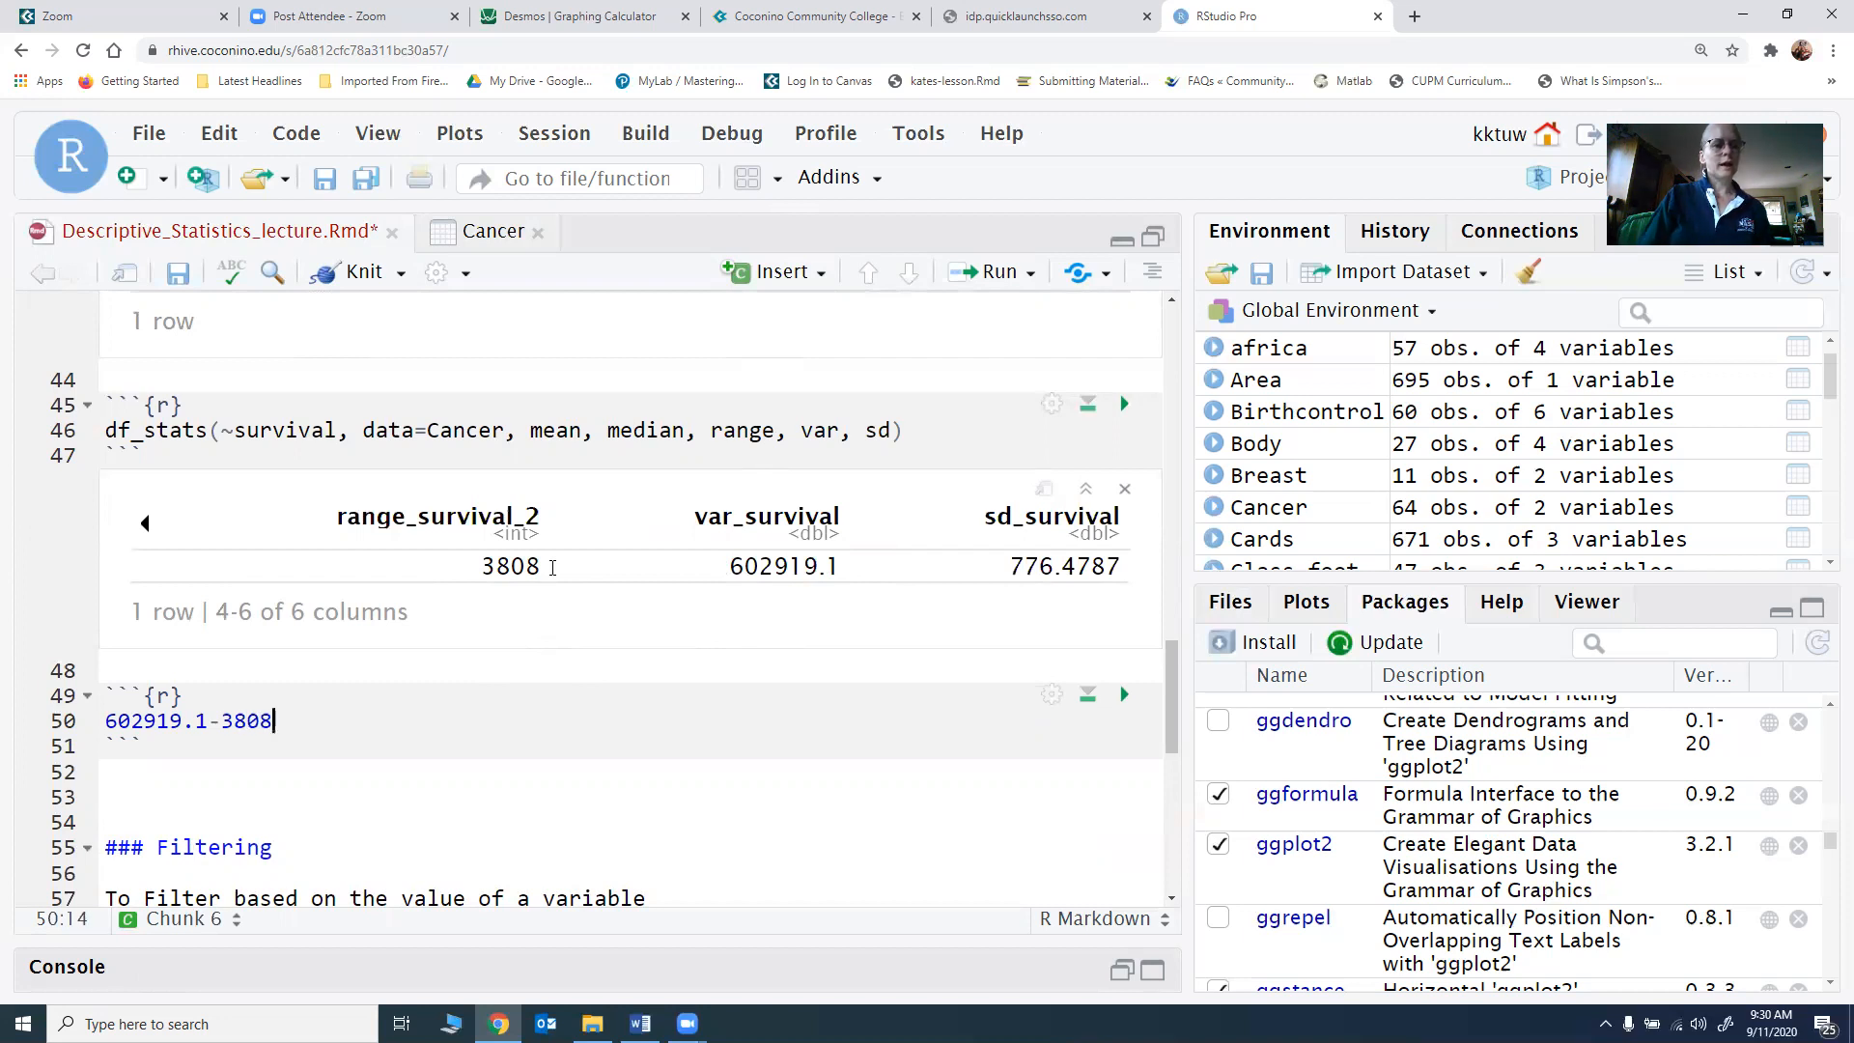
left_click(1124, 694)
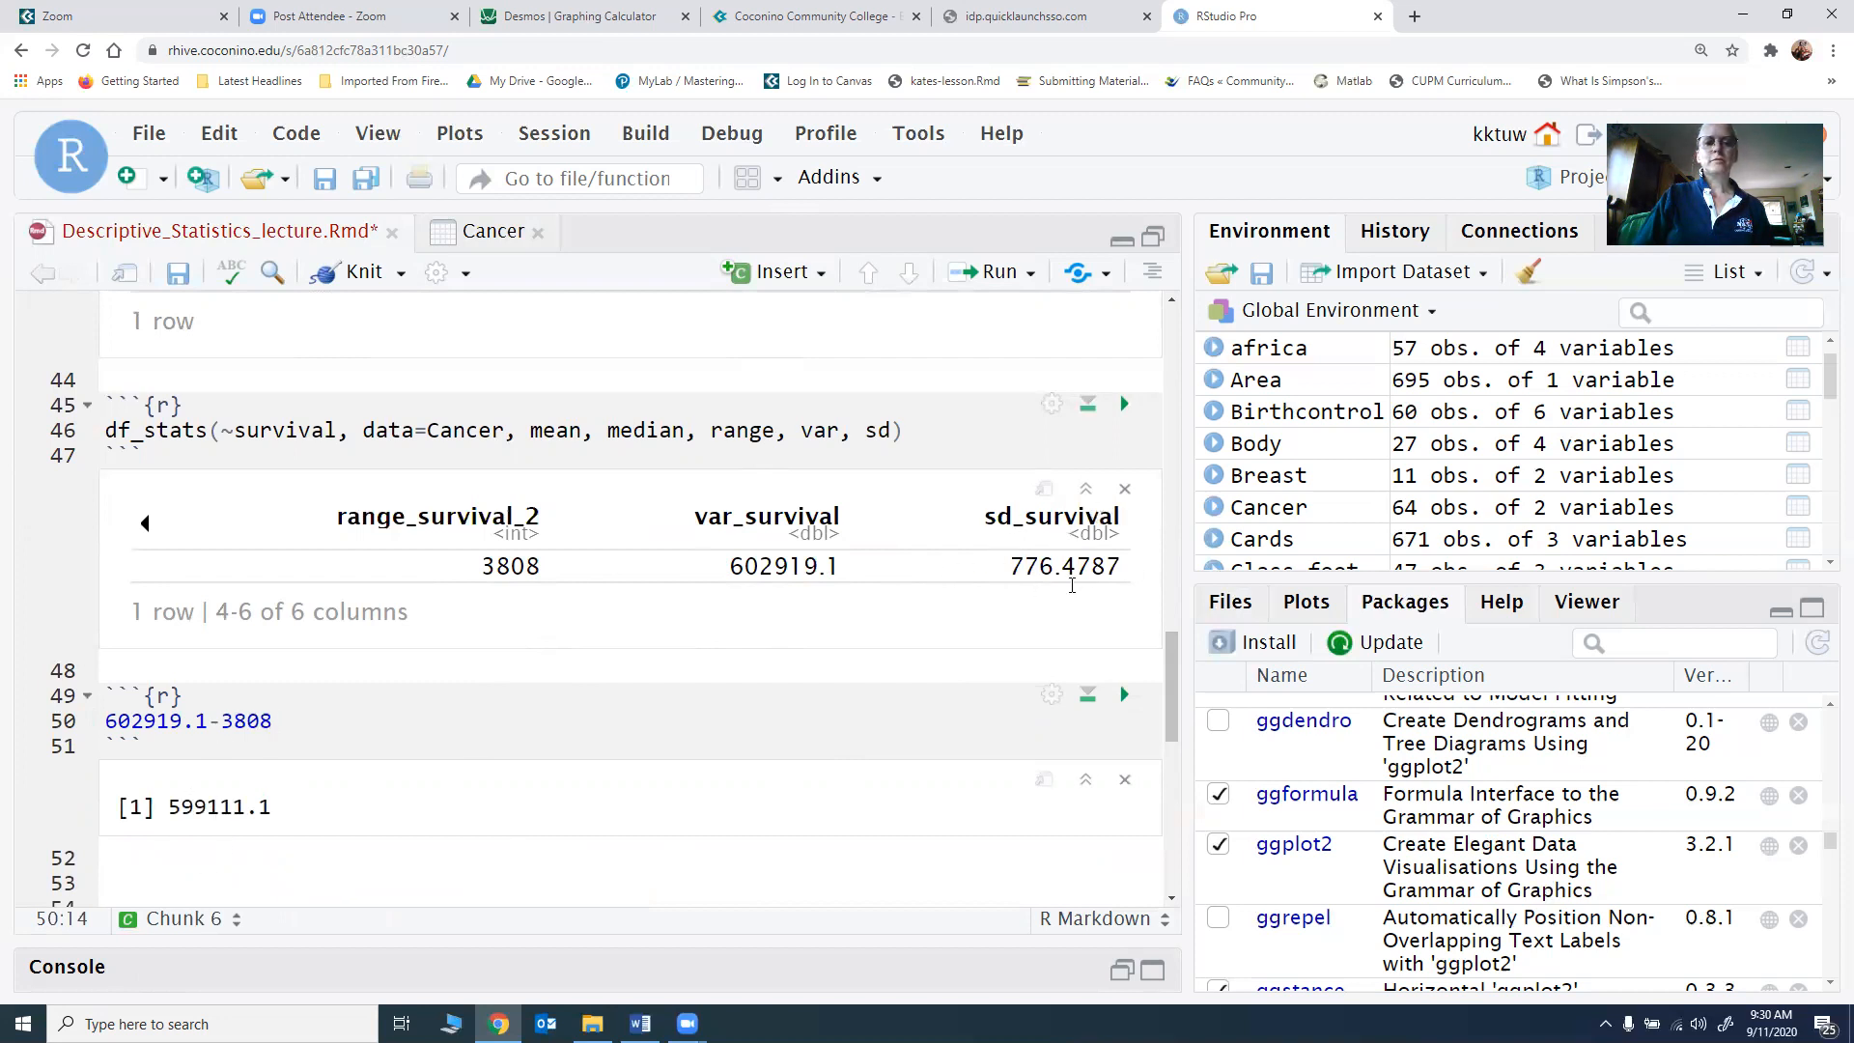
Step: Insert a new R chunk on a new line below the subtraction result
scroll(437, 725, "down", 1)
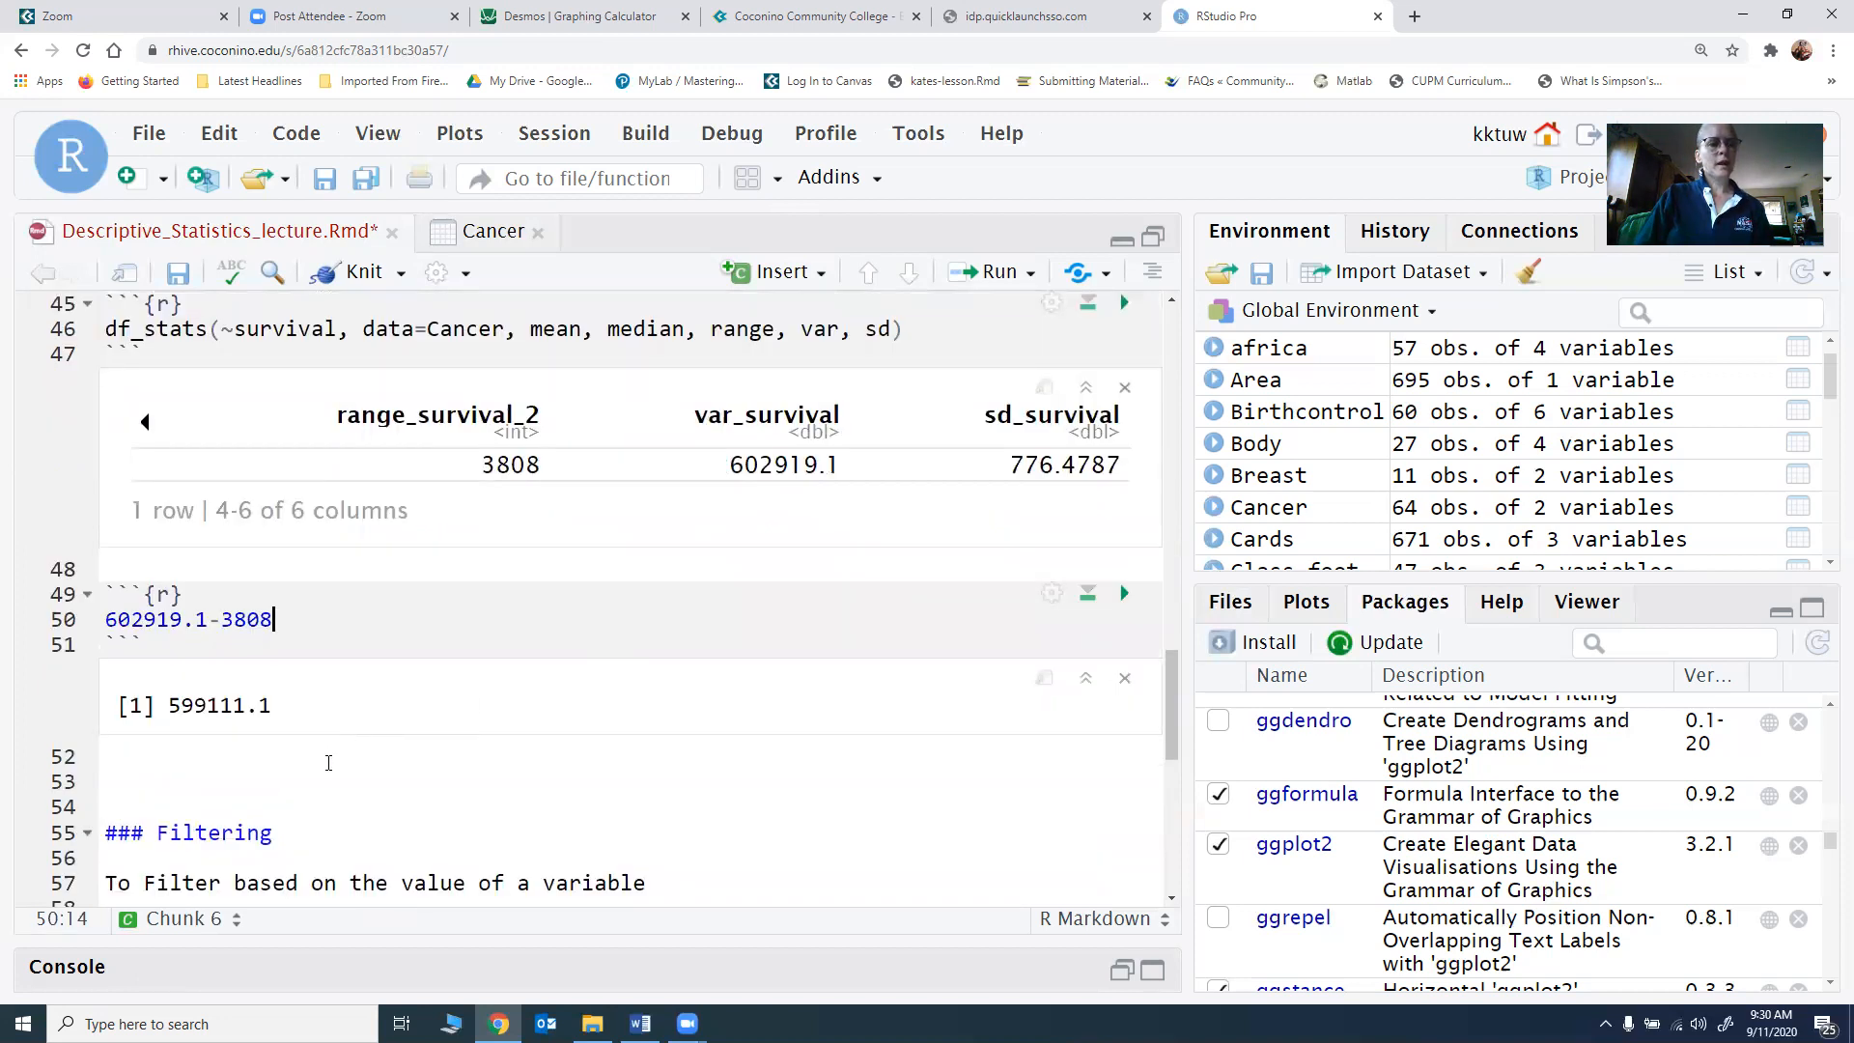
left_click(328, 763)
key("Return")
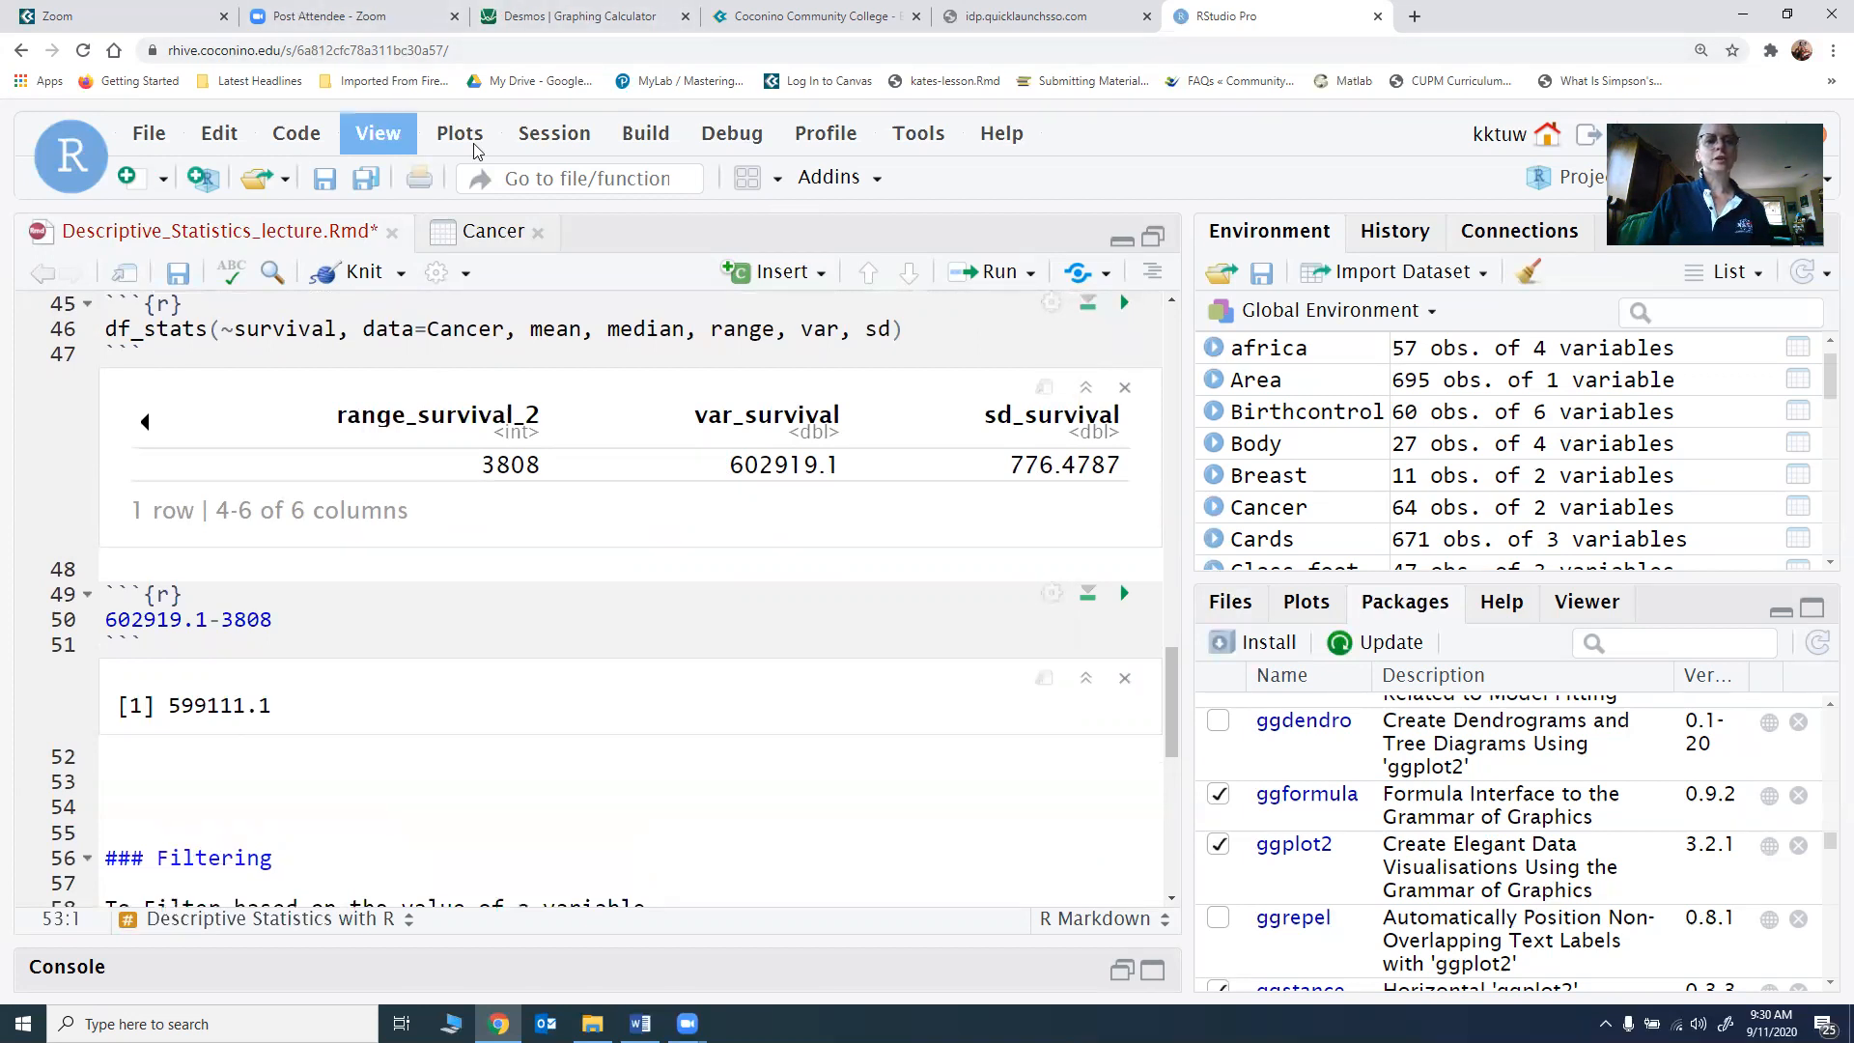
left_click(756, 281)
left_click(749, 307)
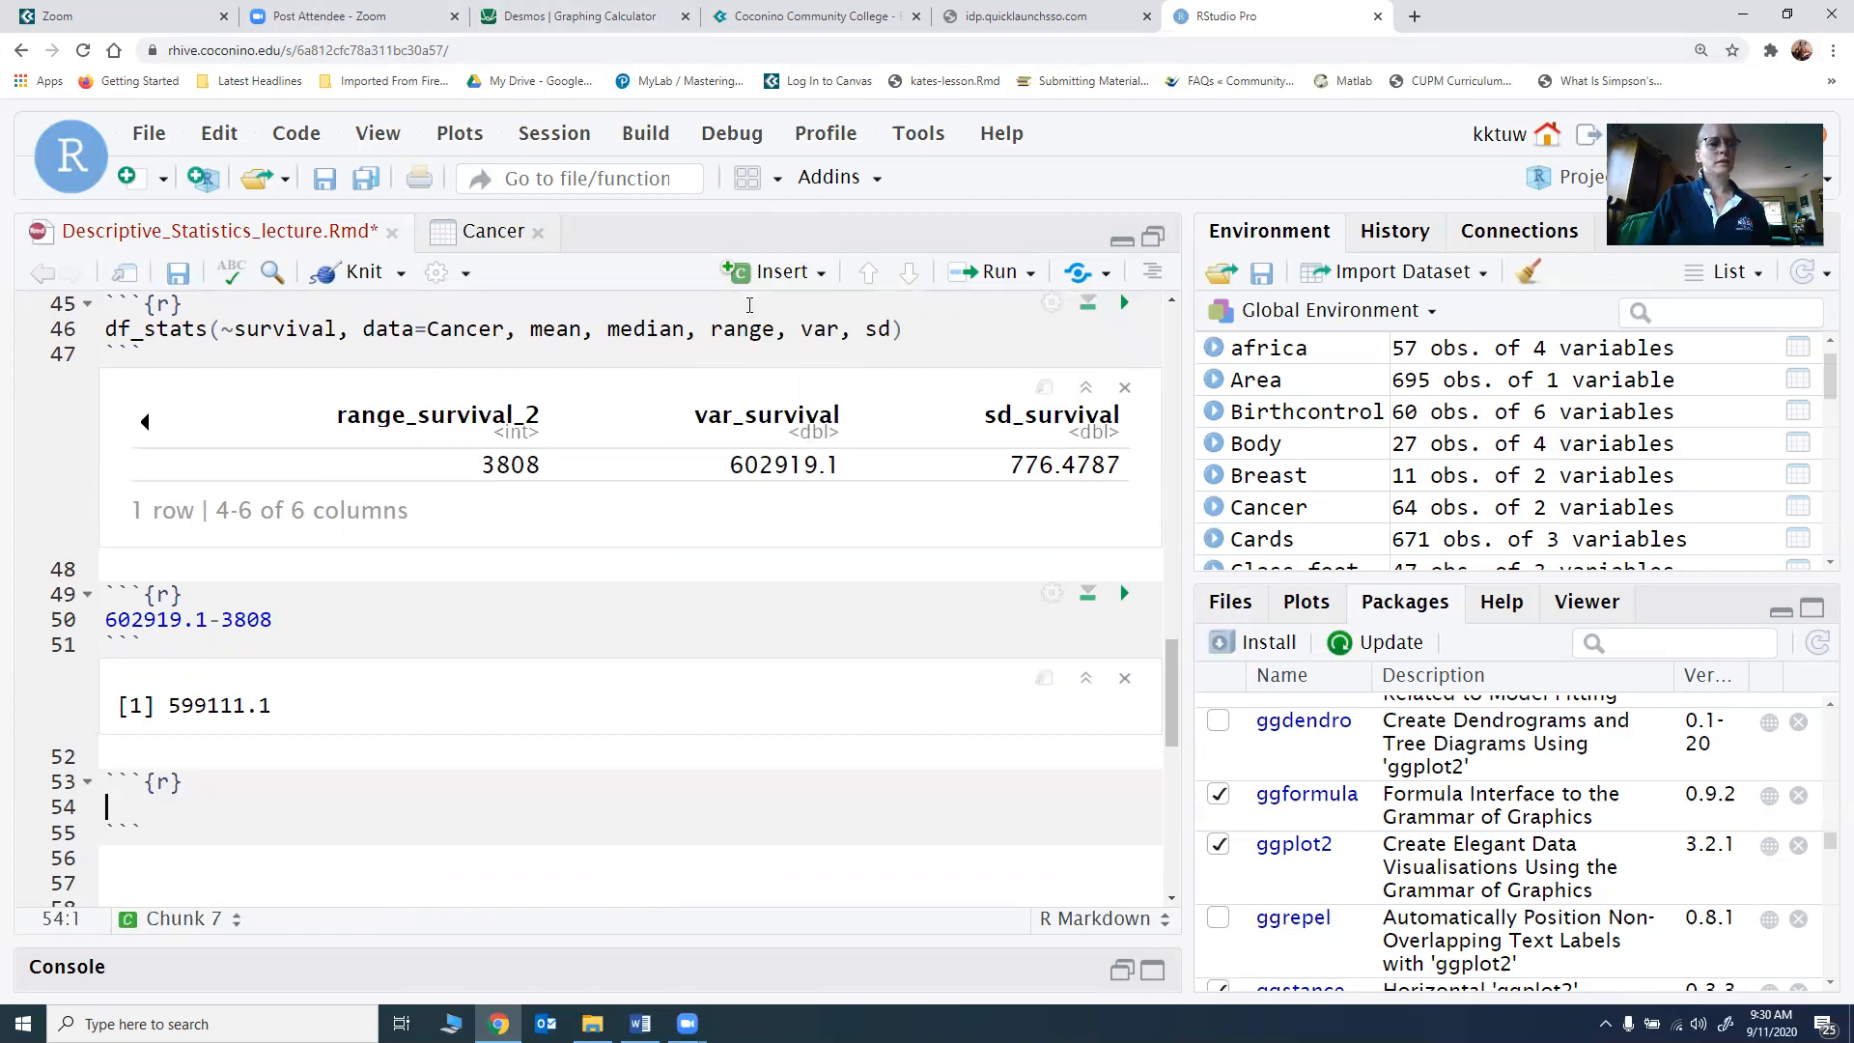
Step: Enter df_stats(~survival, data=Cancer, summary) in the new chunk and run it
type("df")
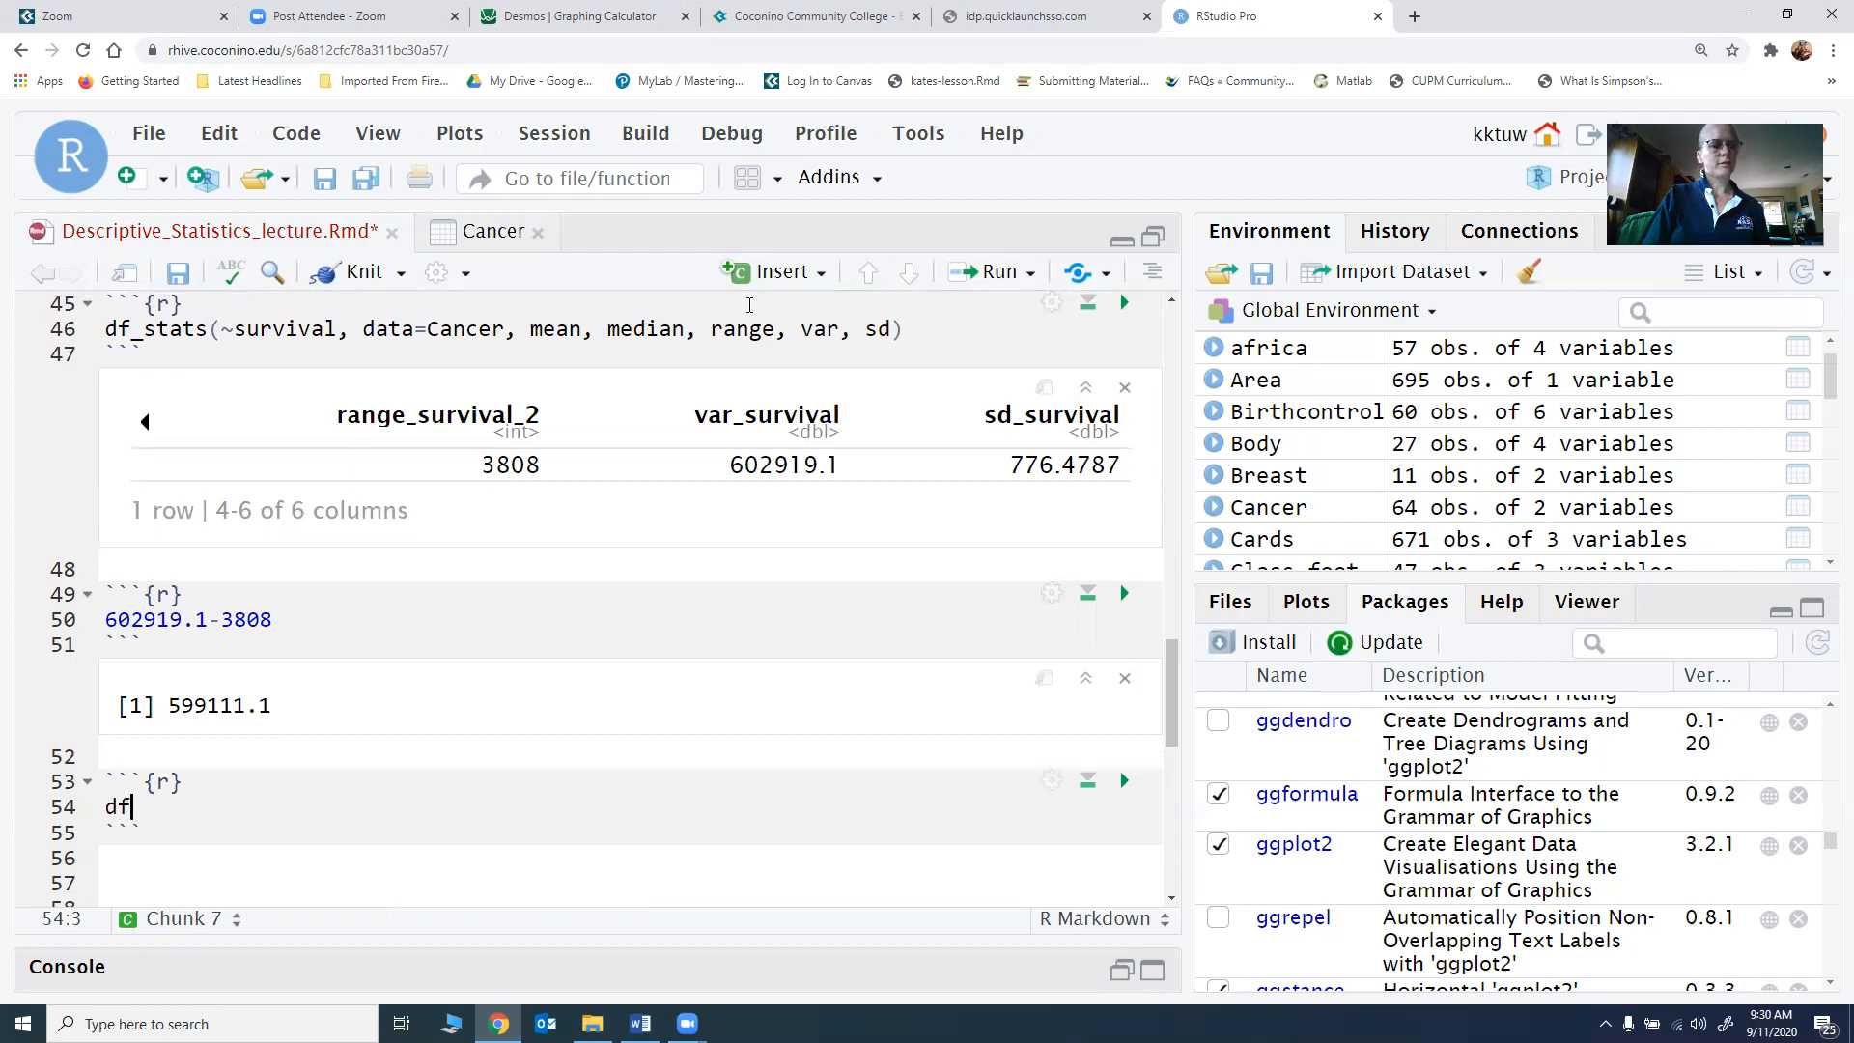
type("_s")
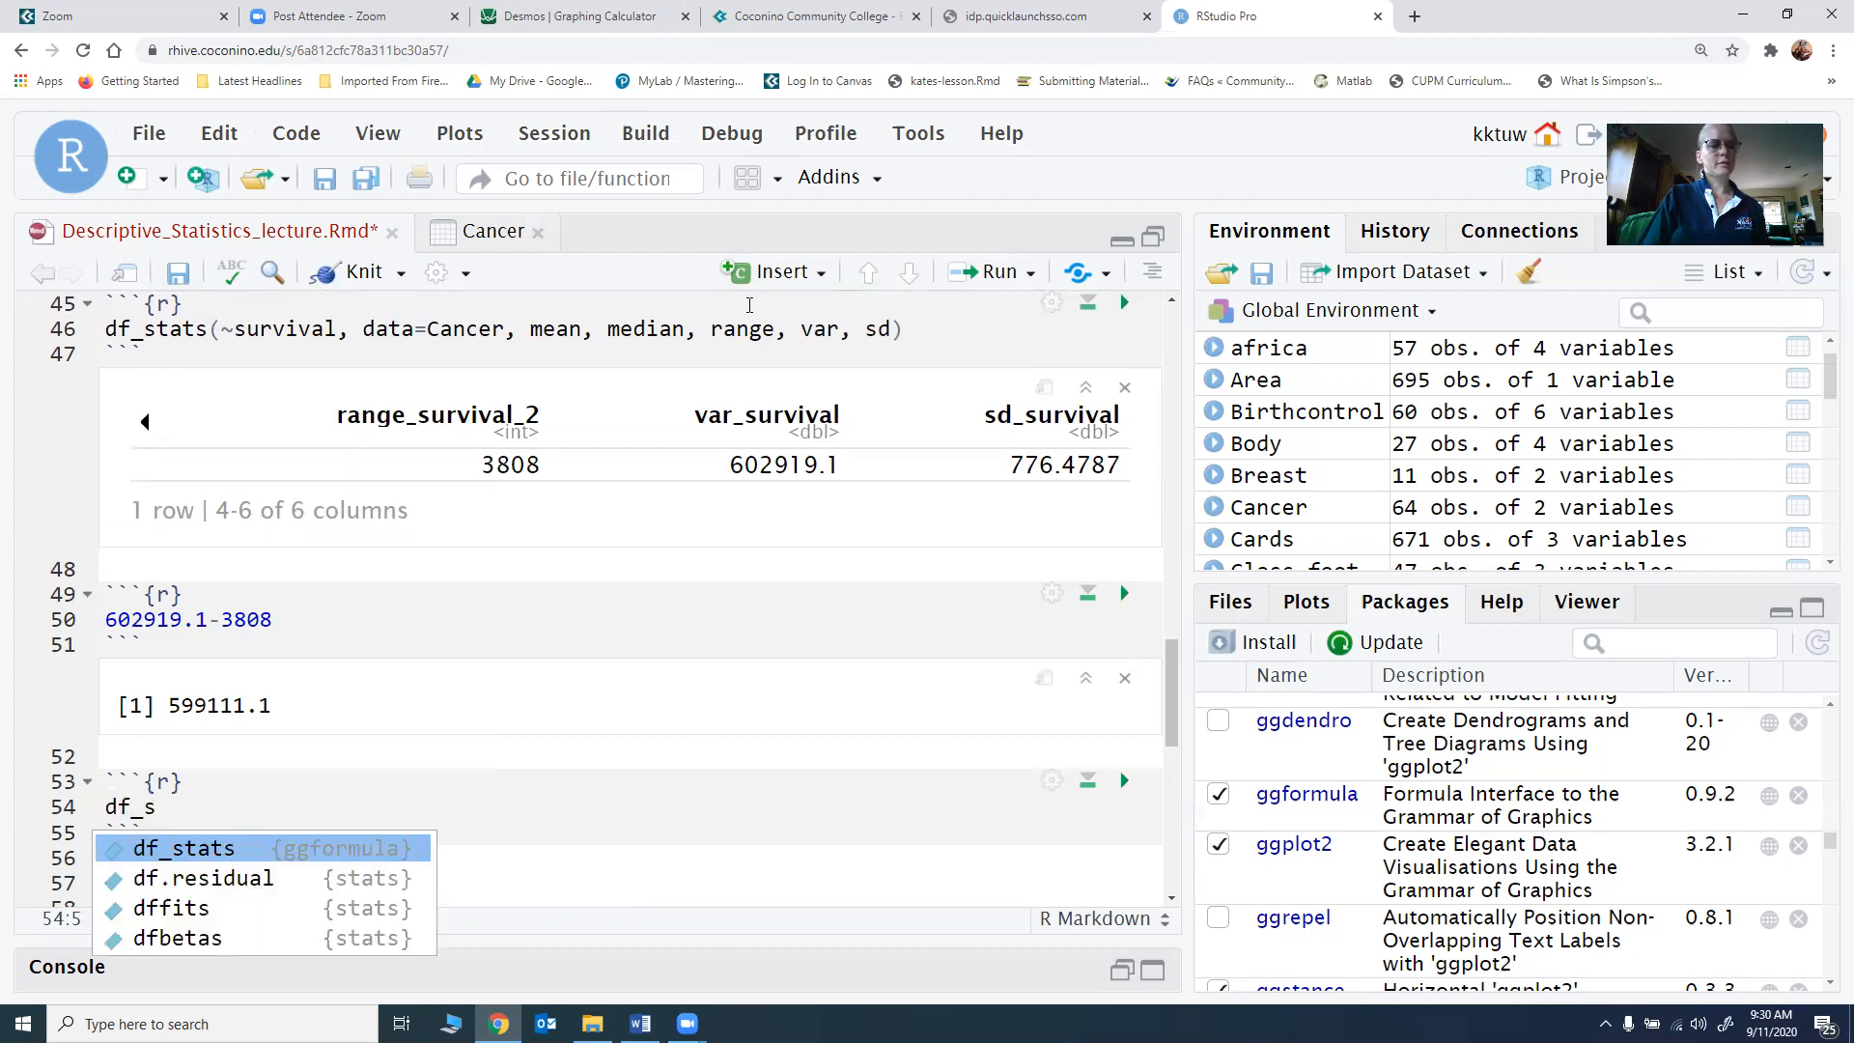
key("Tab")
type("~c")
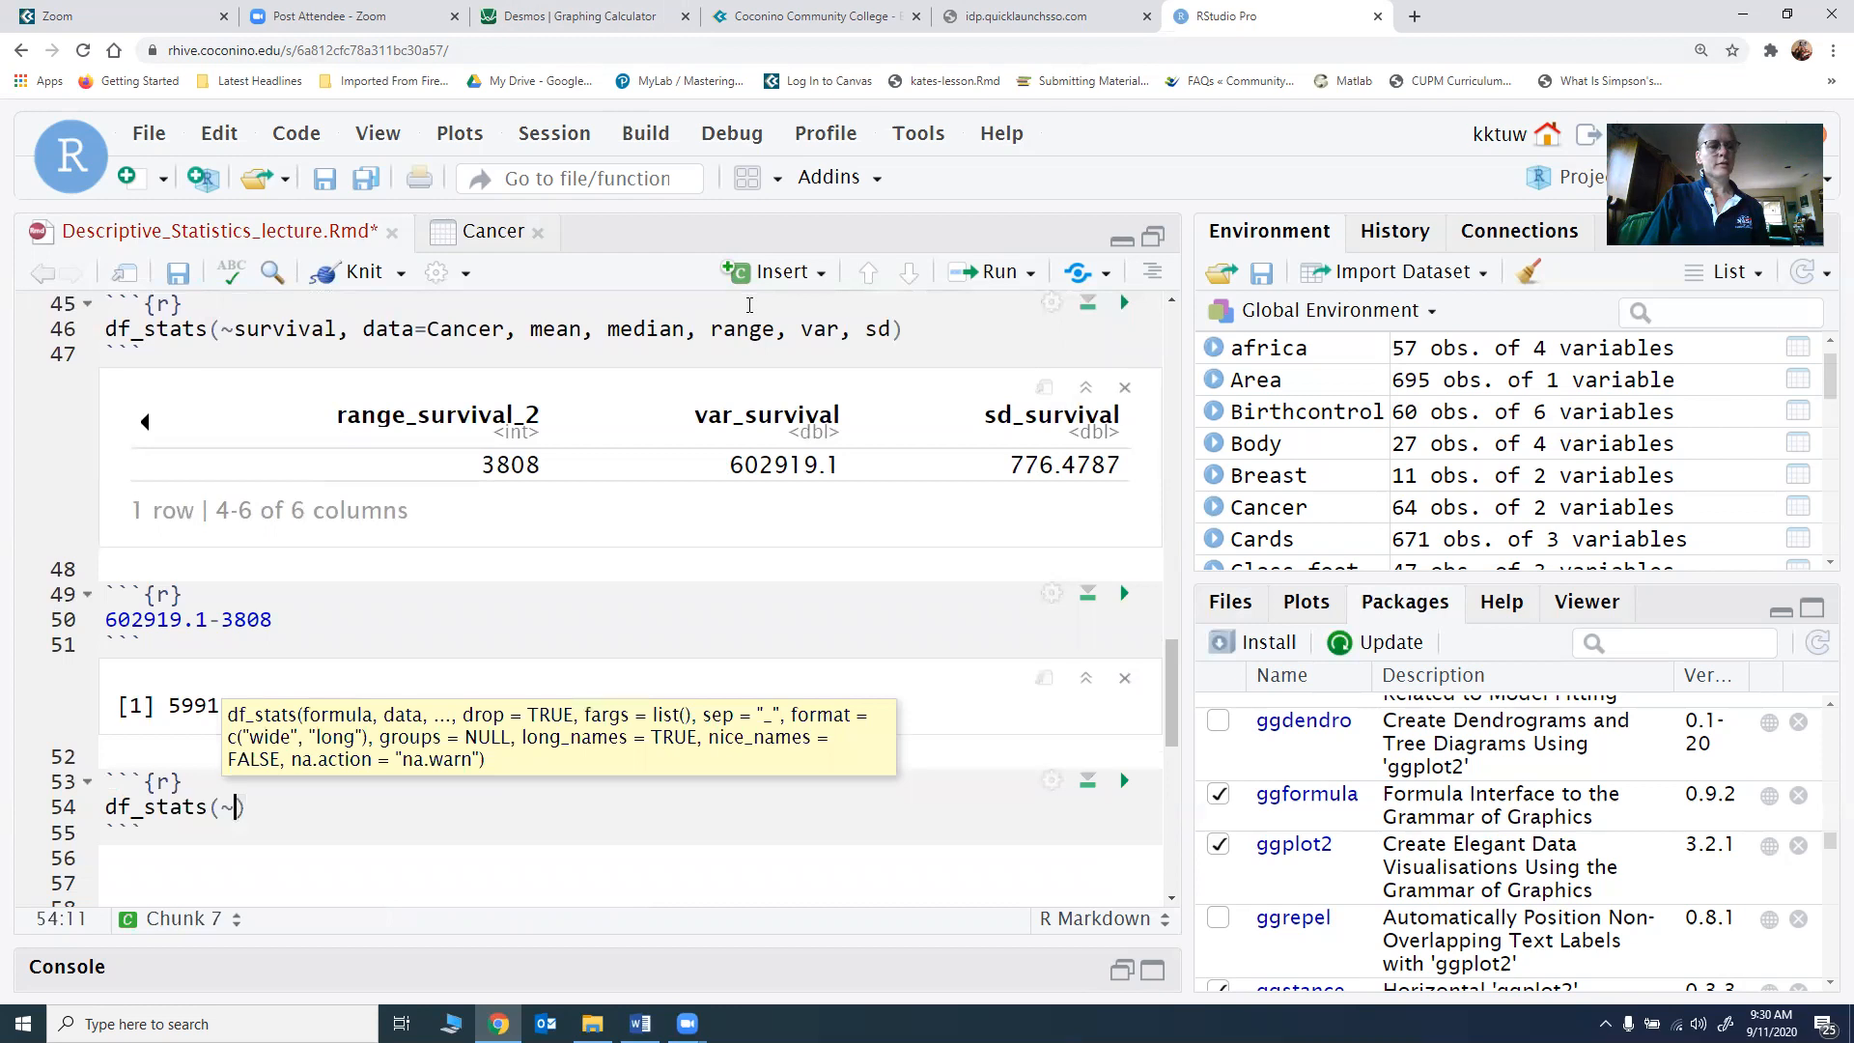
key("BackSpace")
type("surviva")
type("l, data=")
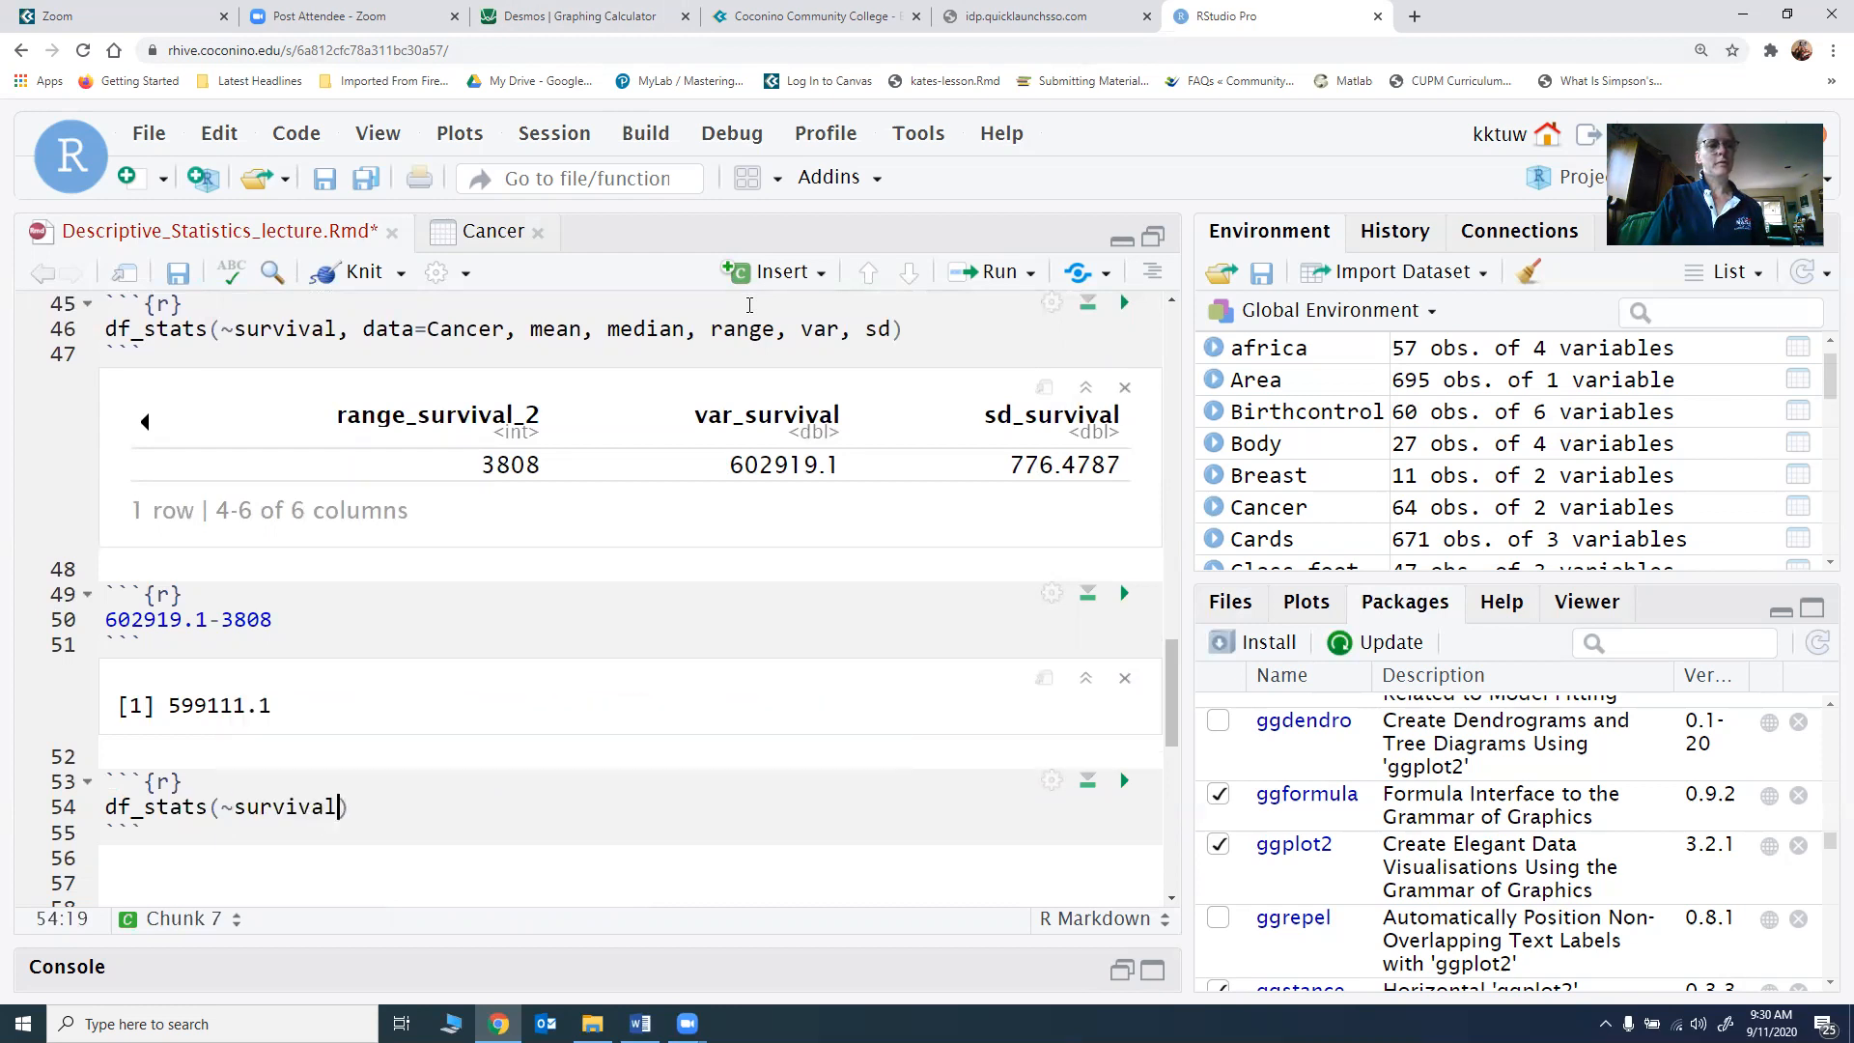
type("Cancer, ")
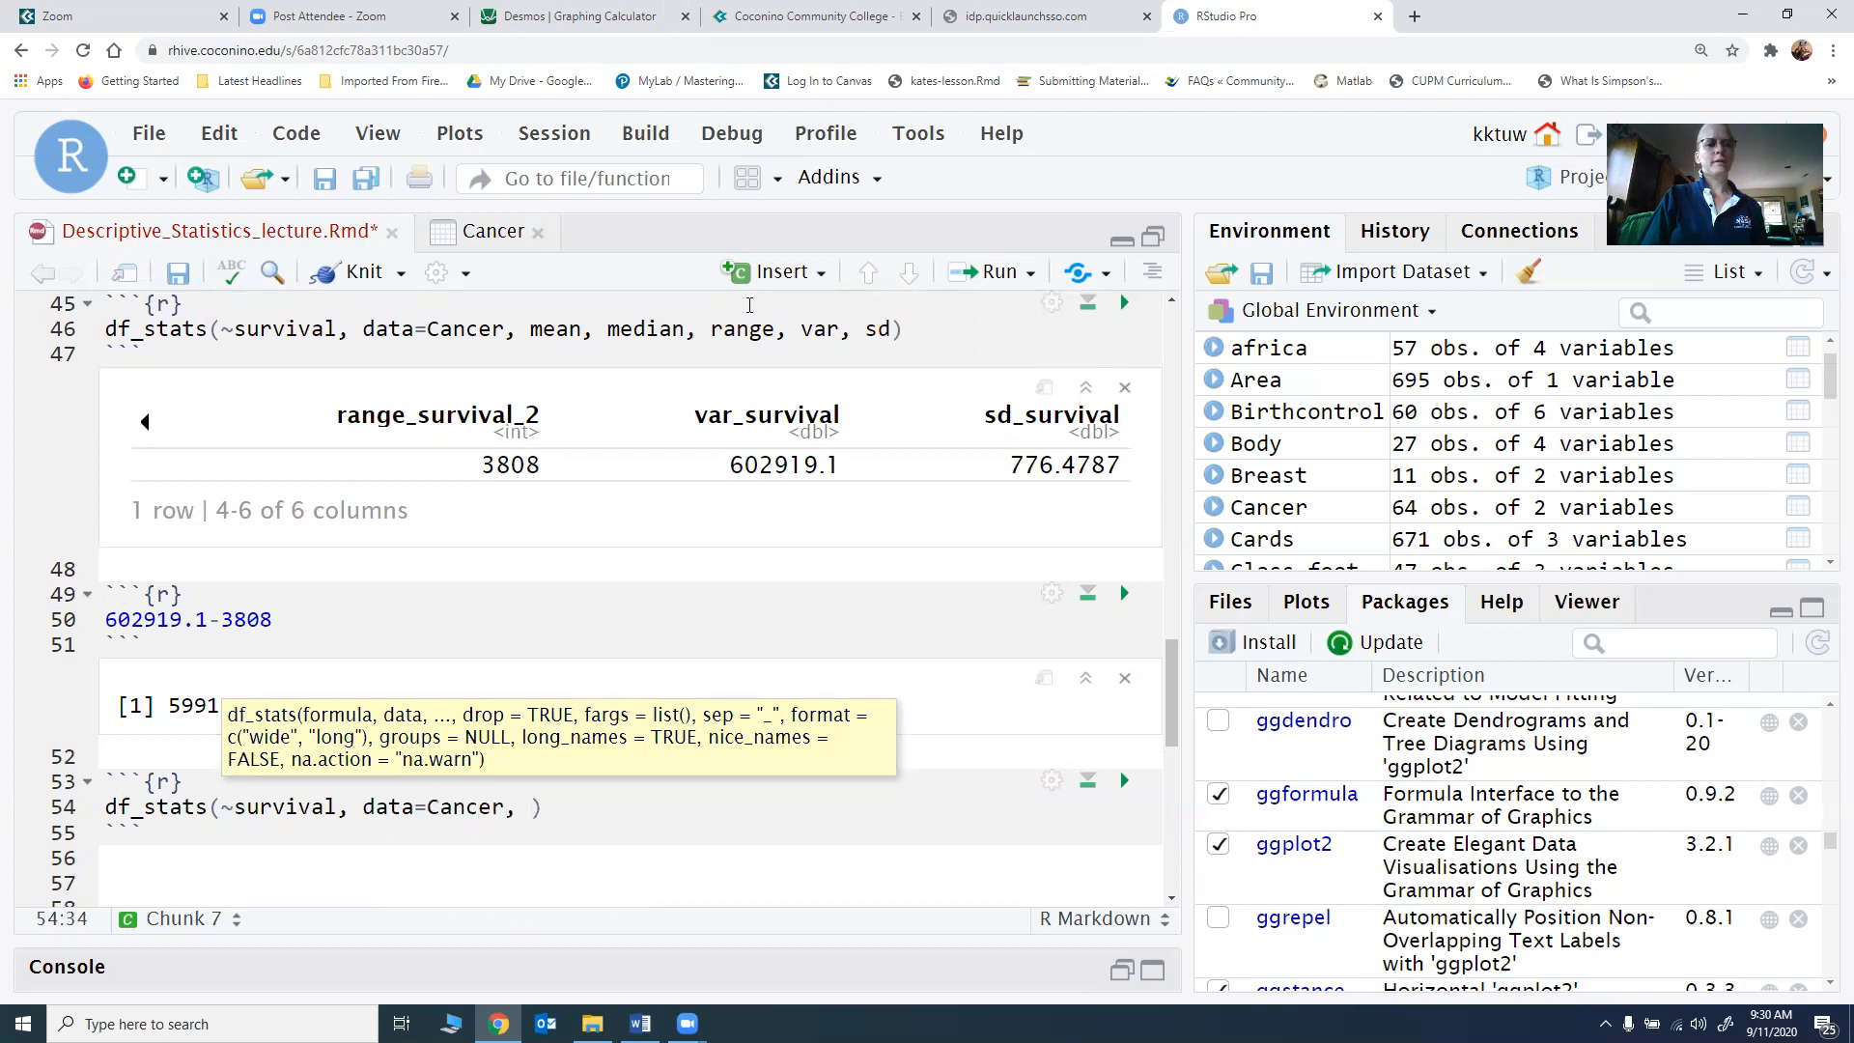
type("summary")
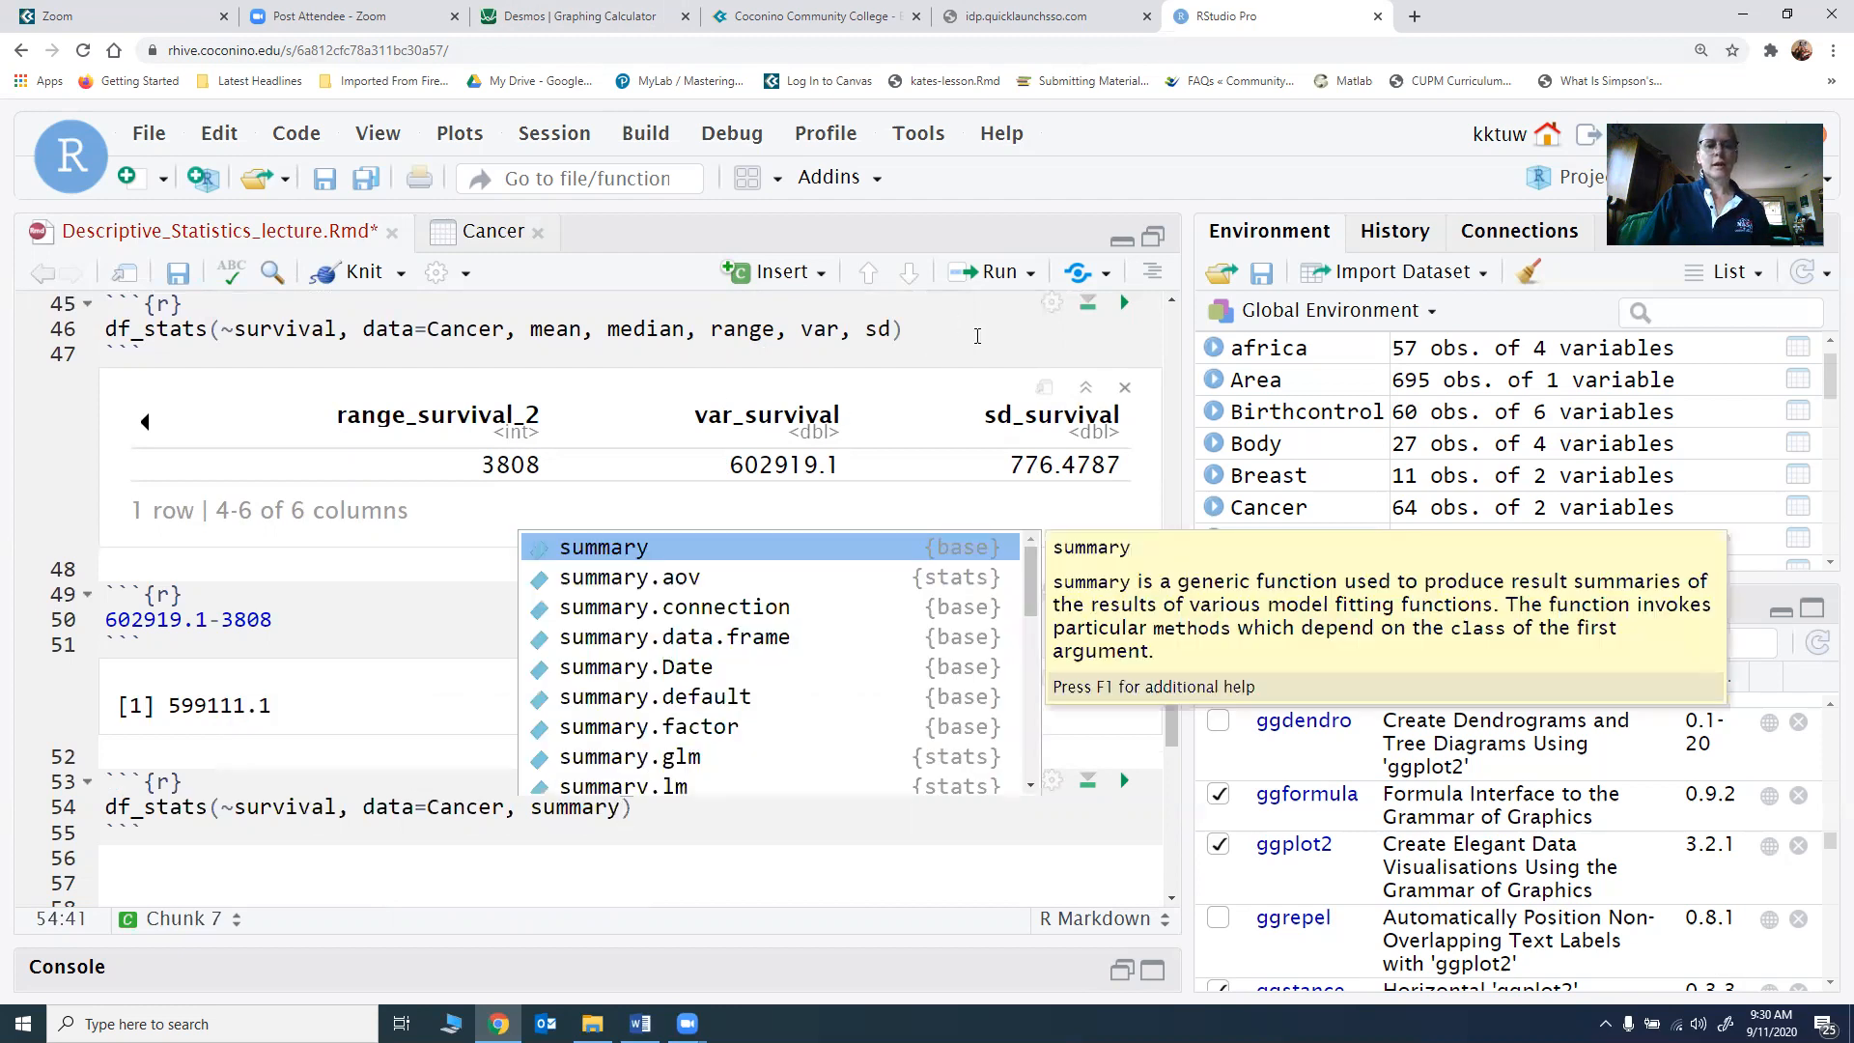
key("Down")
key("Down")
key("Down")
key("Down")
key("Down")
key("Down")
key("Down")
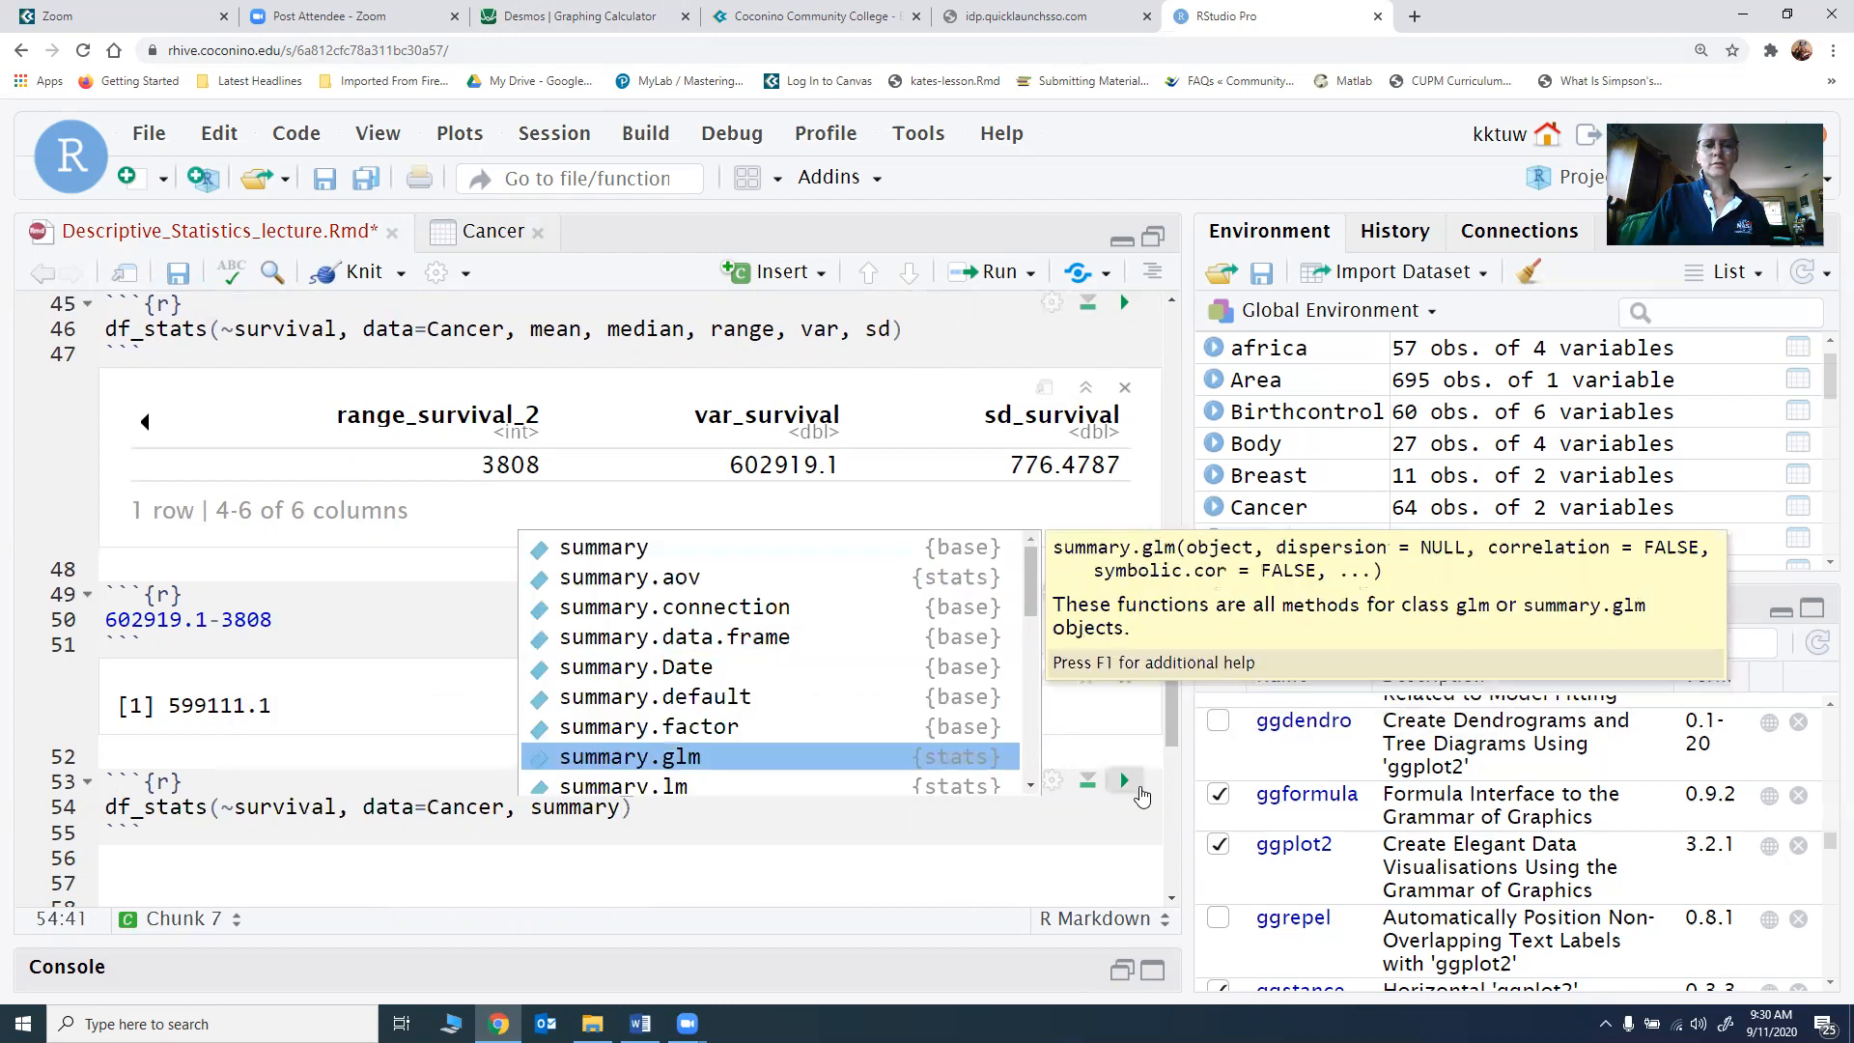
left_click(1125, 782)
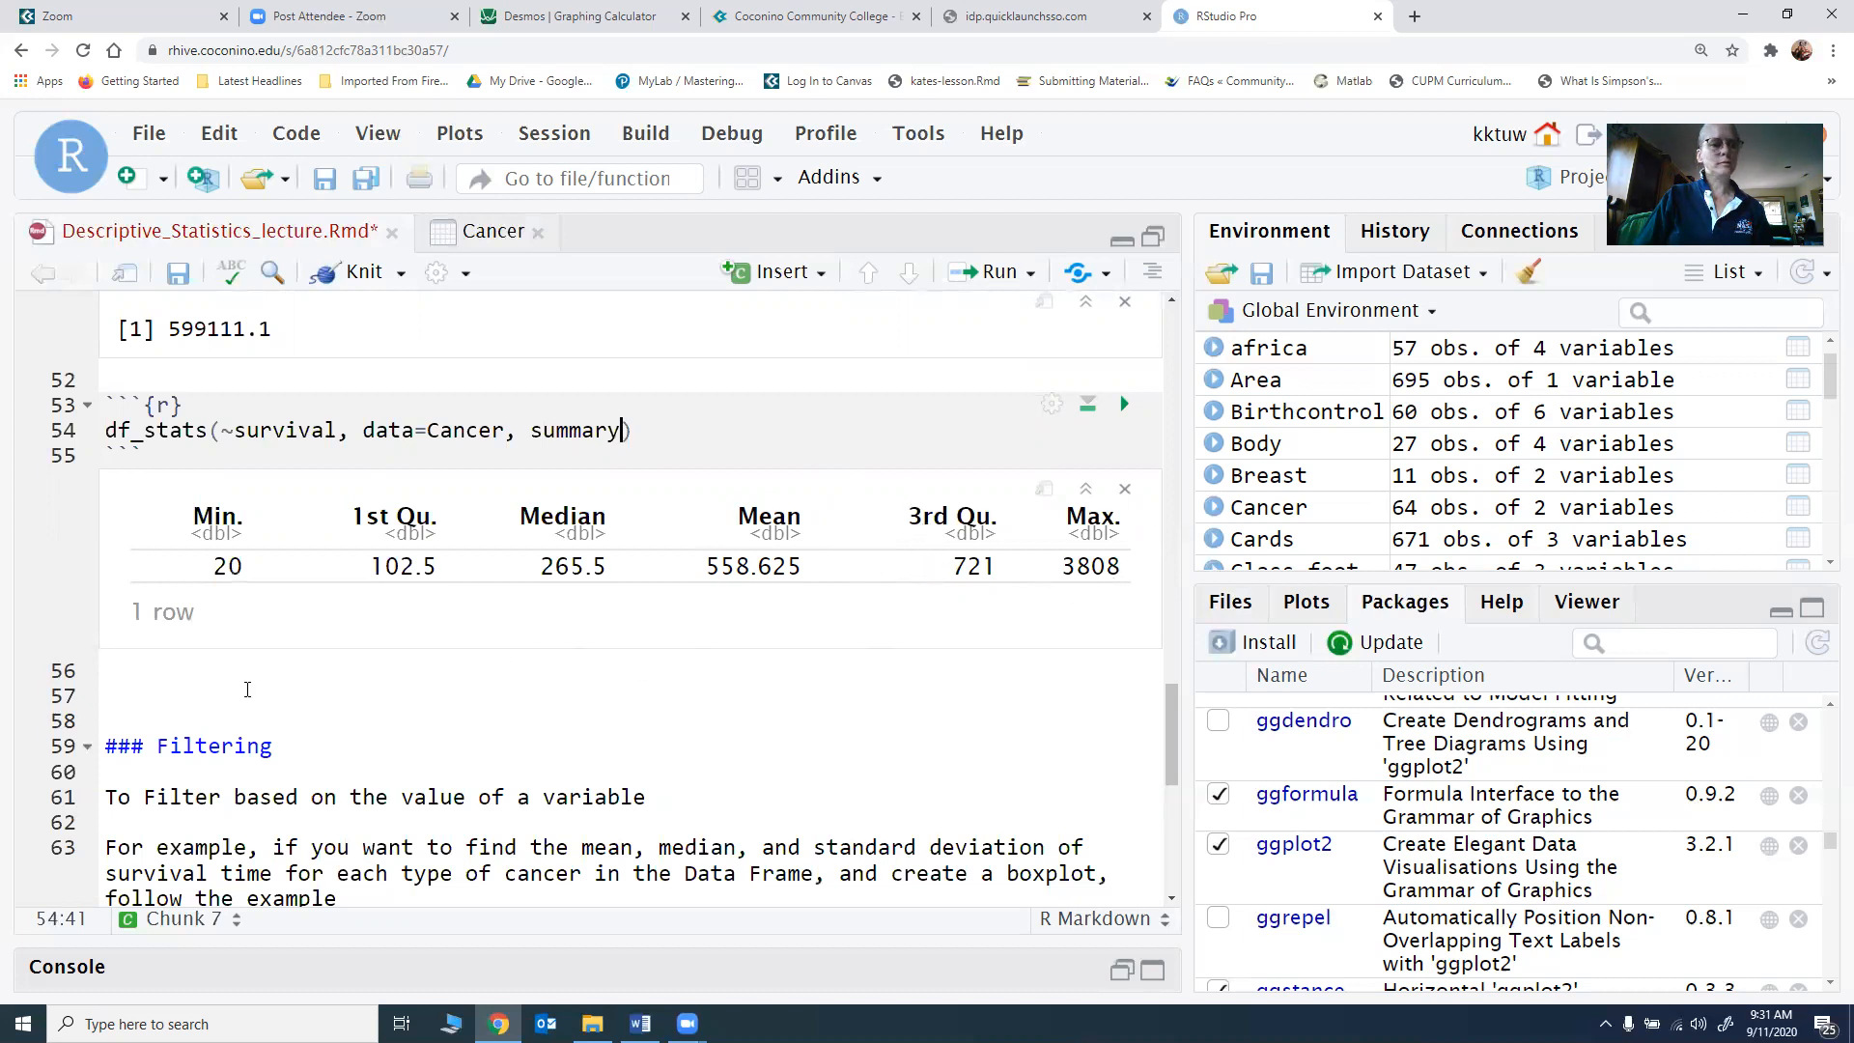
Step: Insert a new R chunk on the empty line below the summary statistics output
left_click(245, 688)
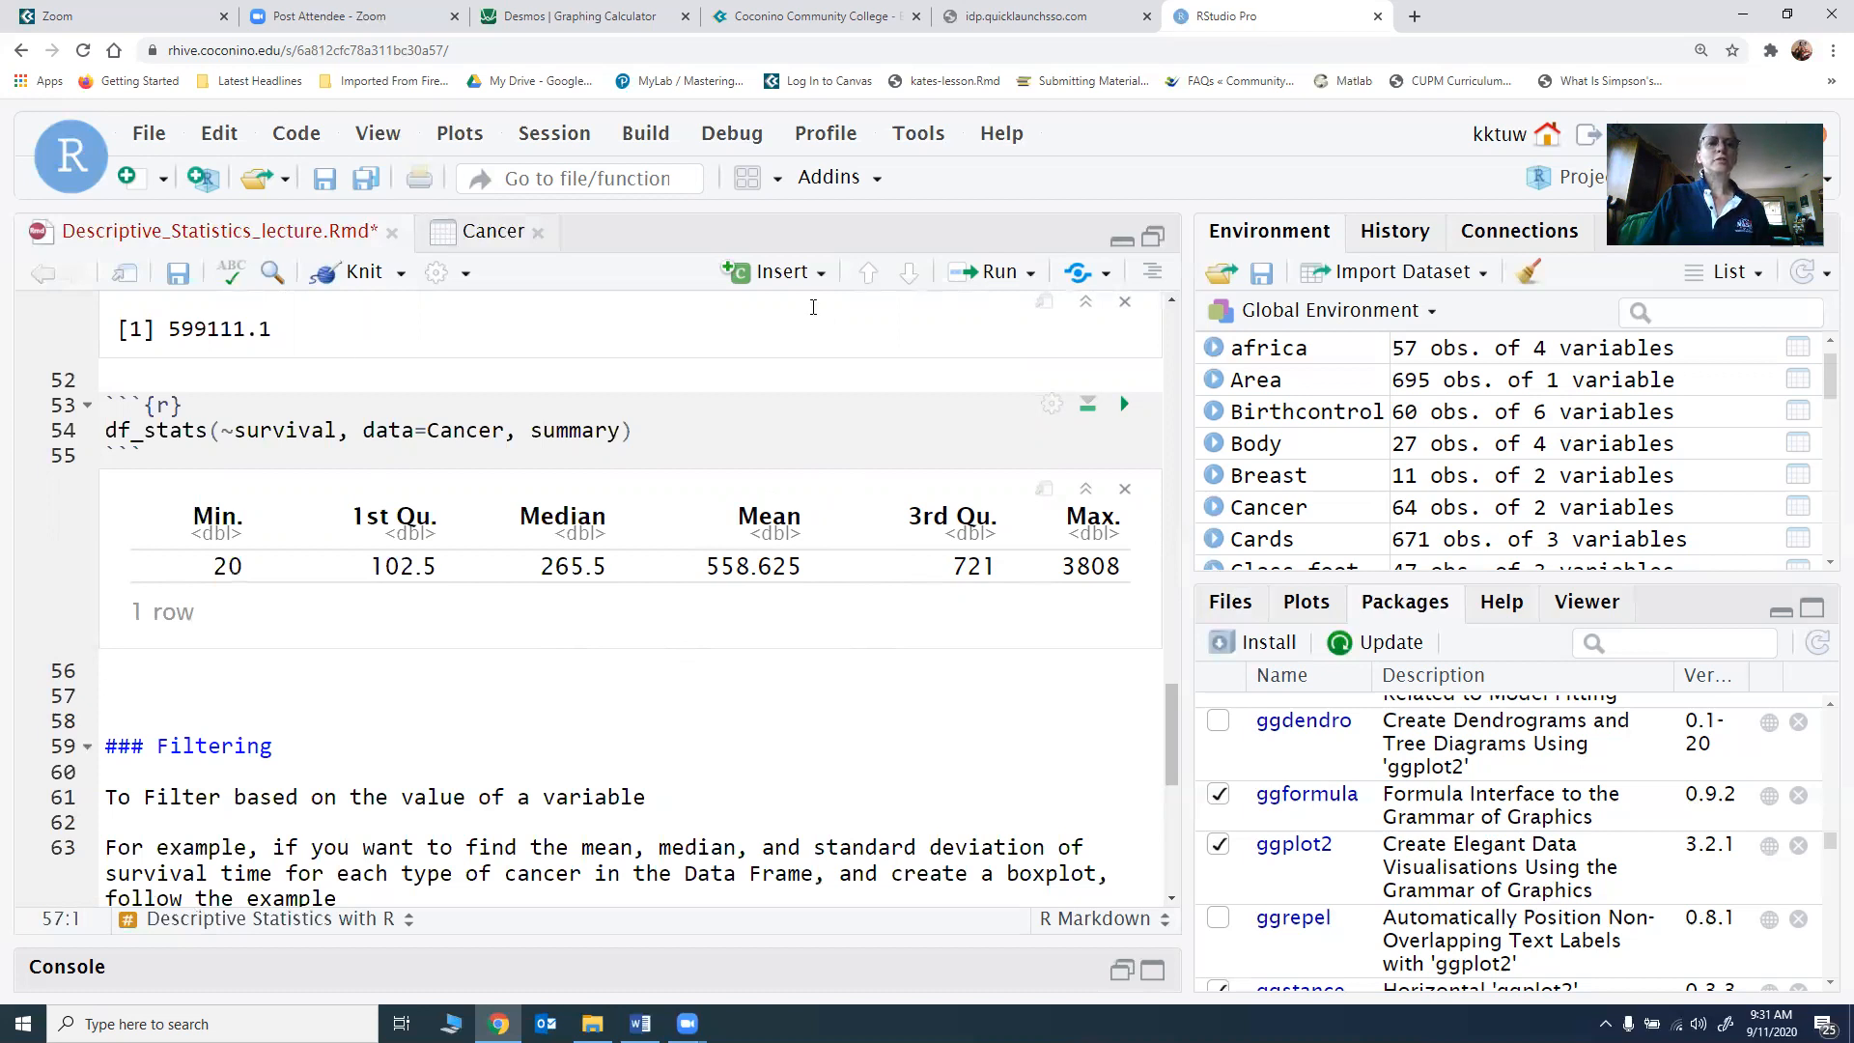
left_click(778, 280)
left_click(776, 316)
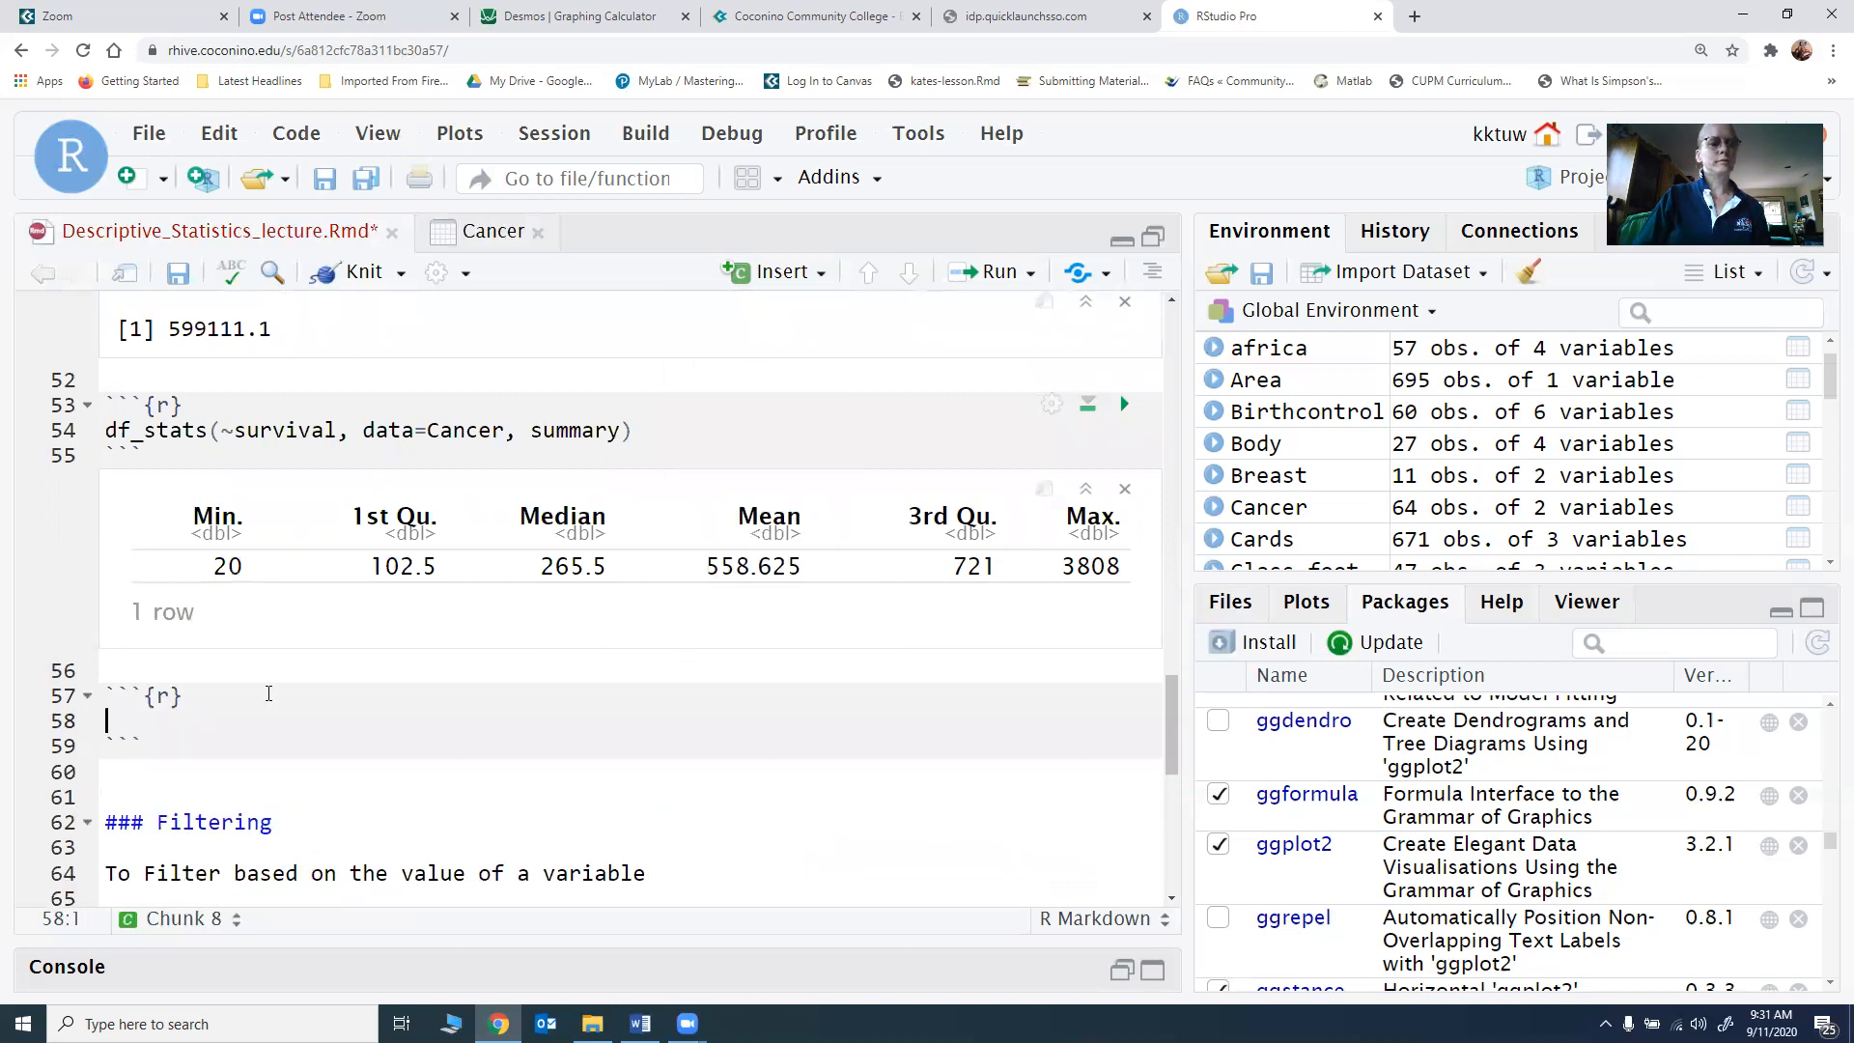
Step: Enter gf_boxplot(~surval, data=Cancer) in the new chunk and run it
type("df")
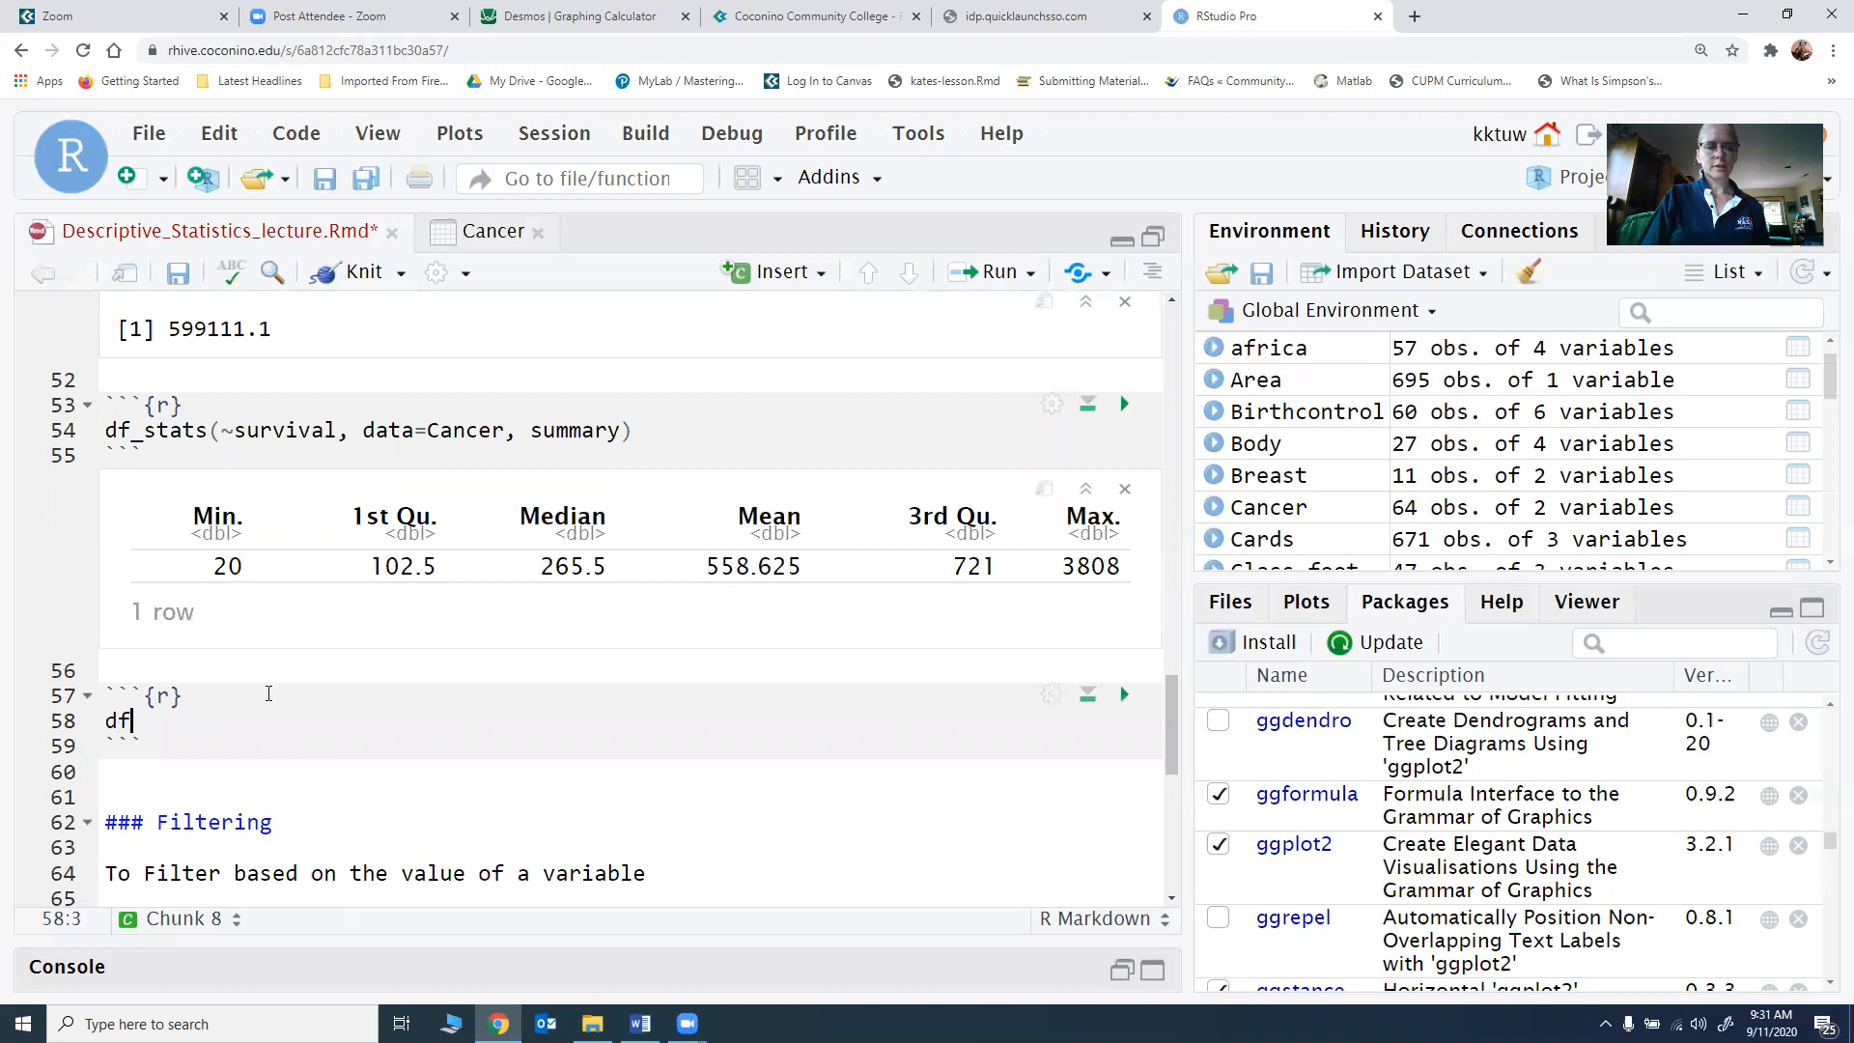
key("BackSpace")
key("BackSpace")
type("gf_box")
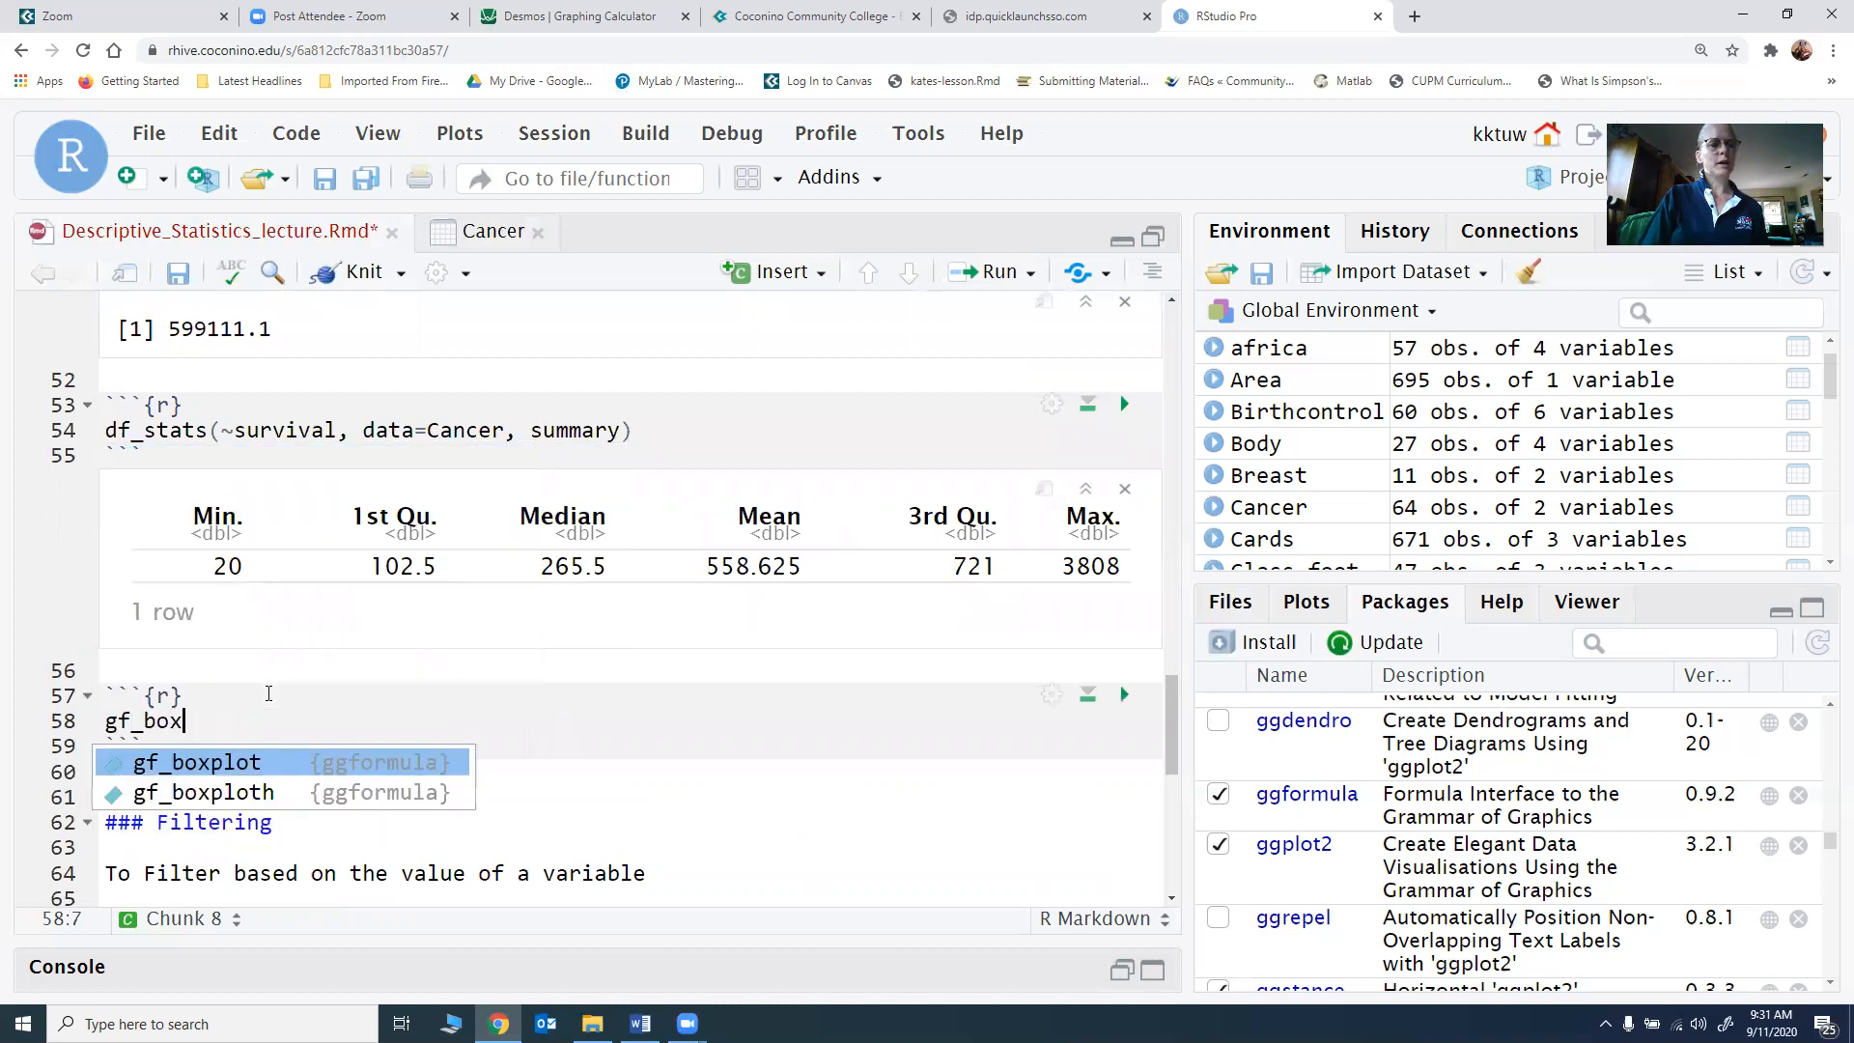
key("Tab")
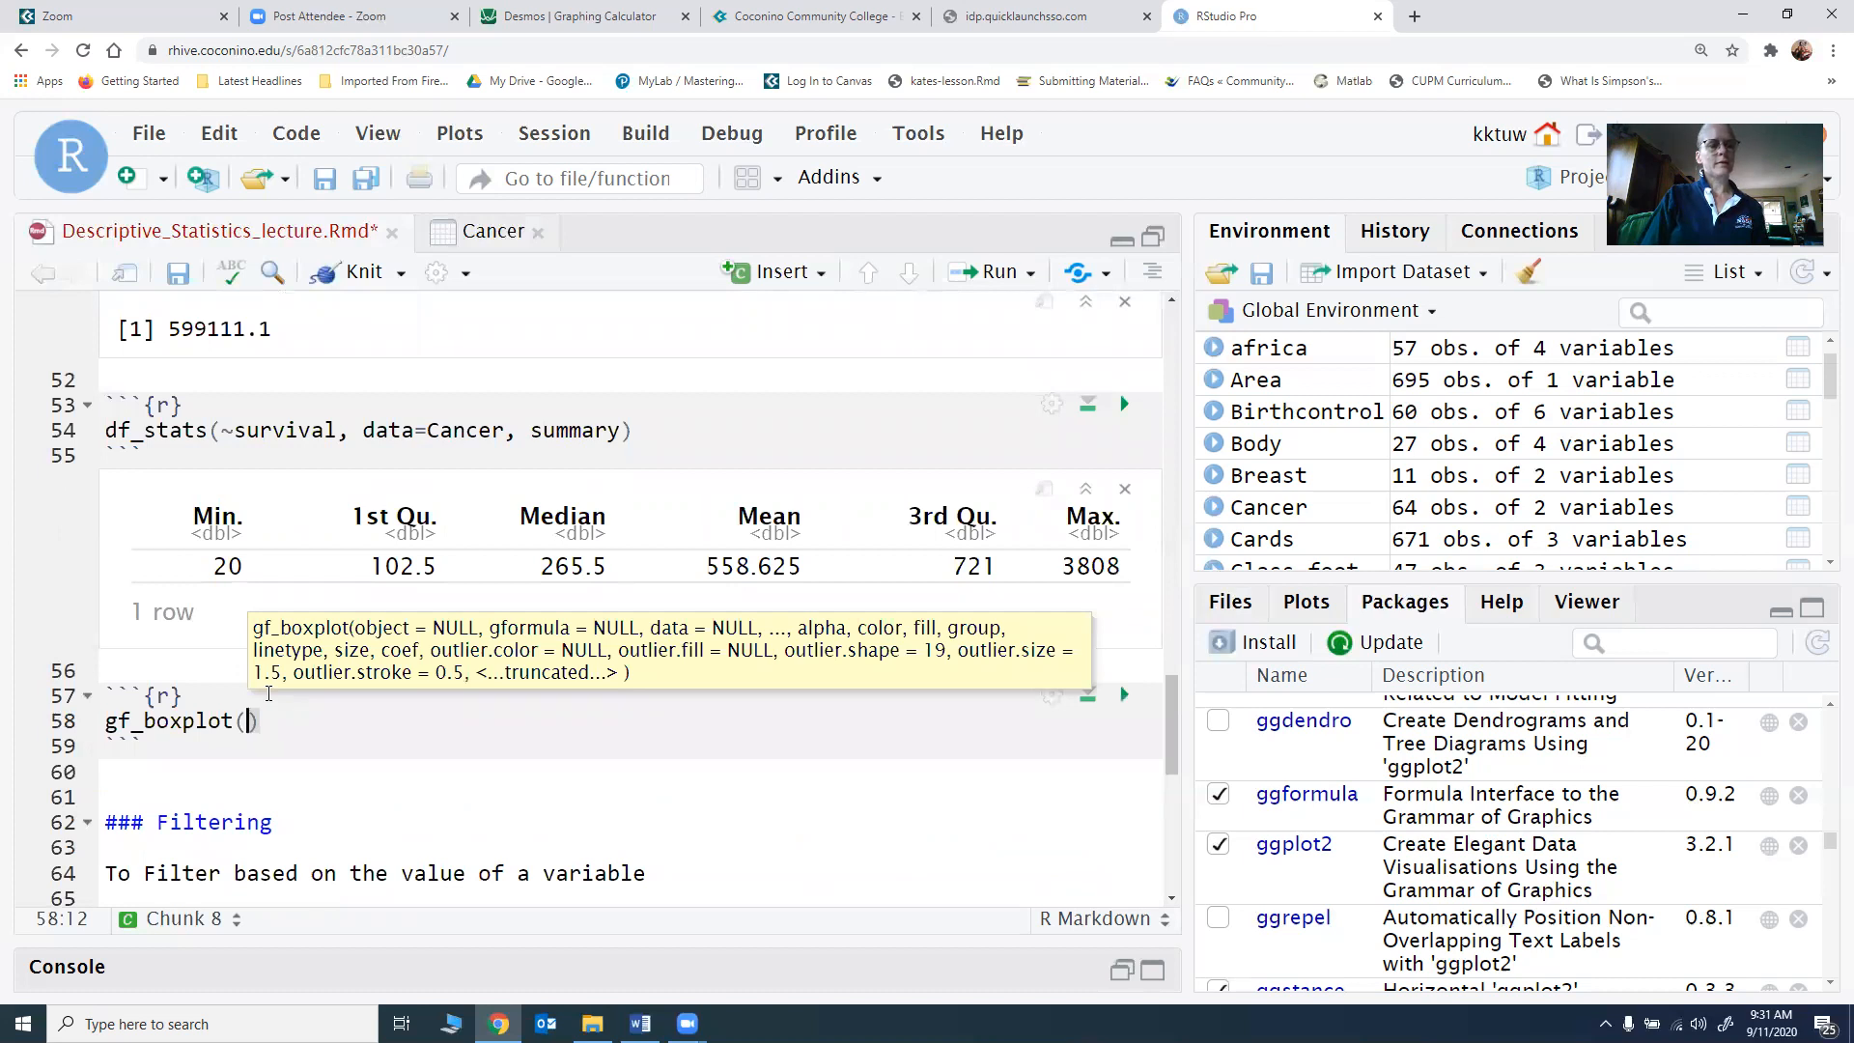
type("~survi")
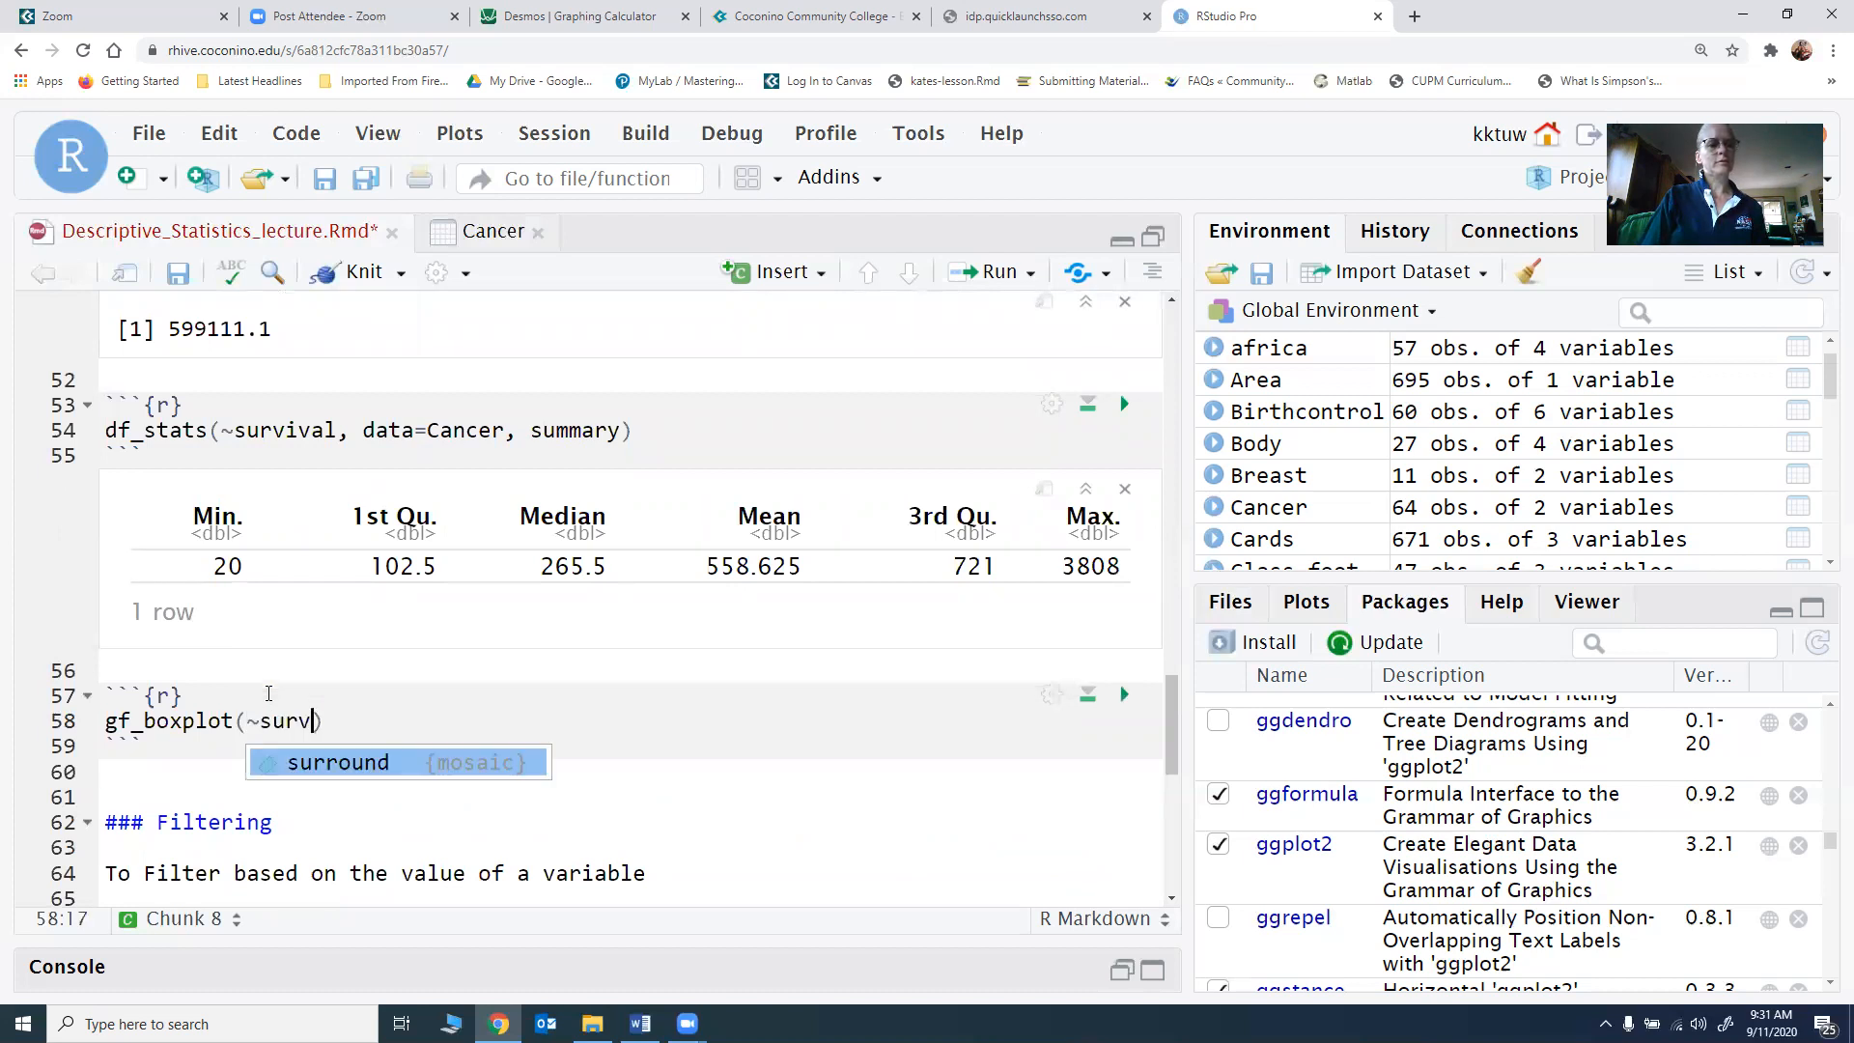
key("BackSpace")
type("al, data=")
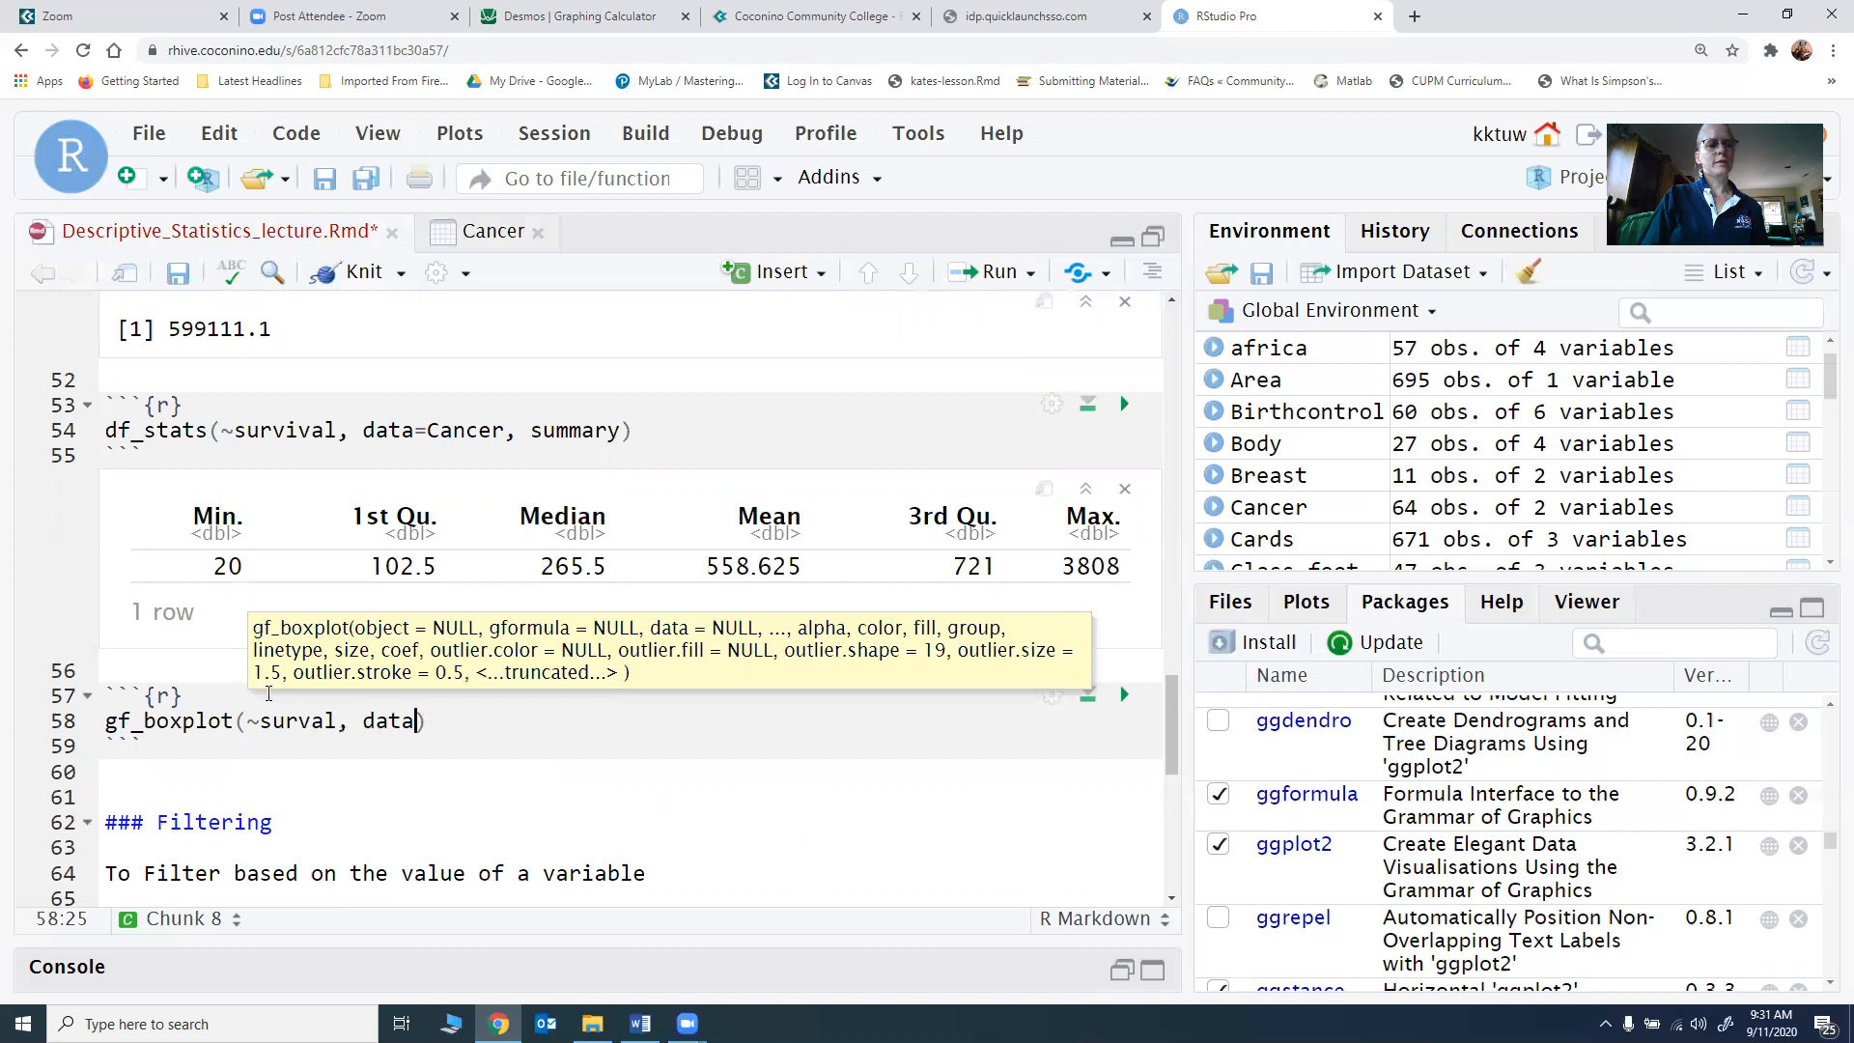
type("Cancer,")
key("BackSpace")
key("BackSpace")
key("Return")
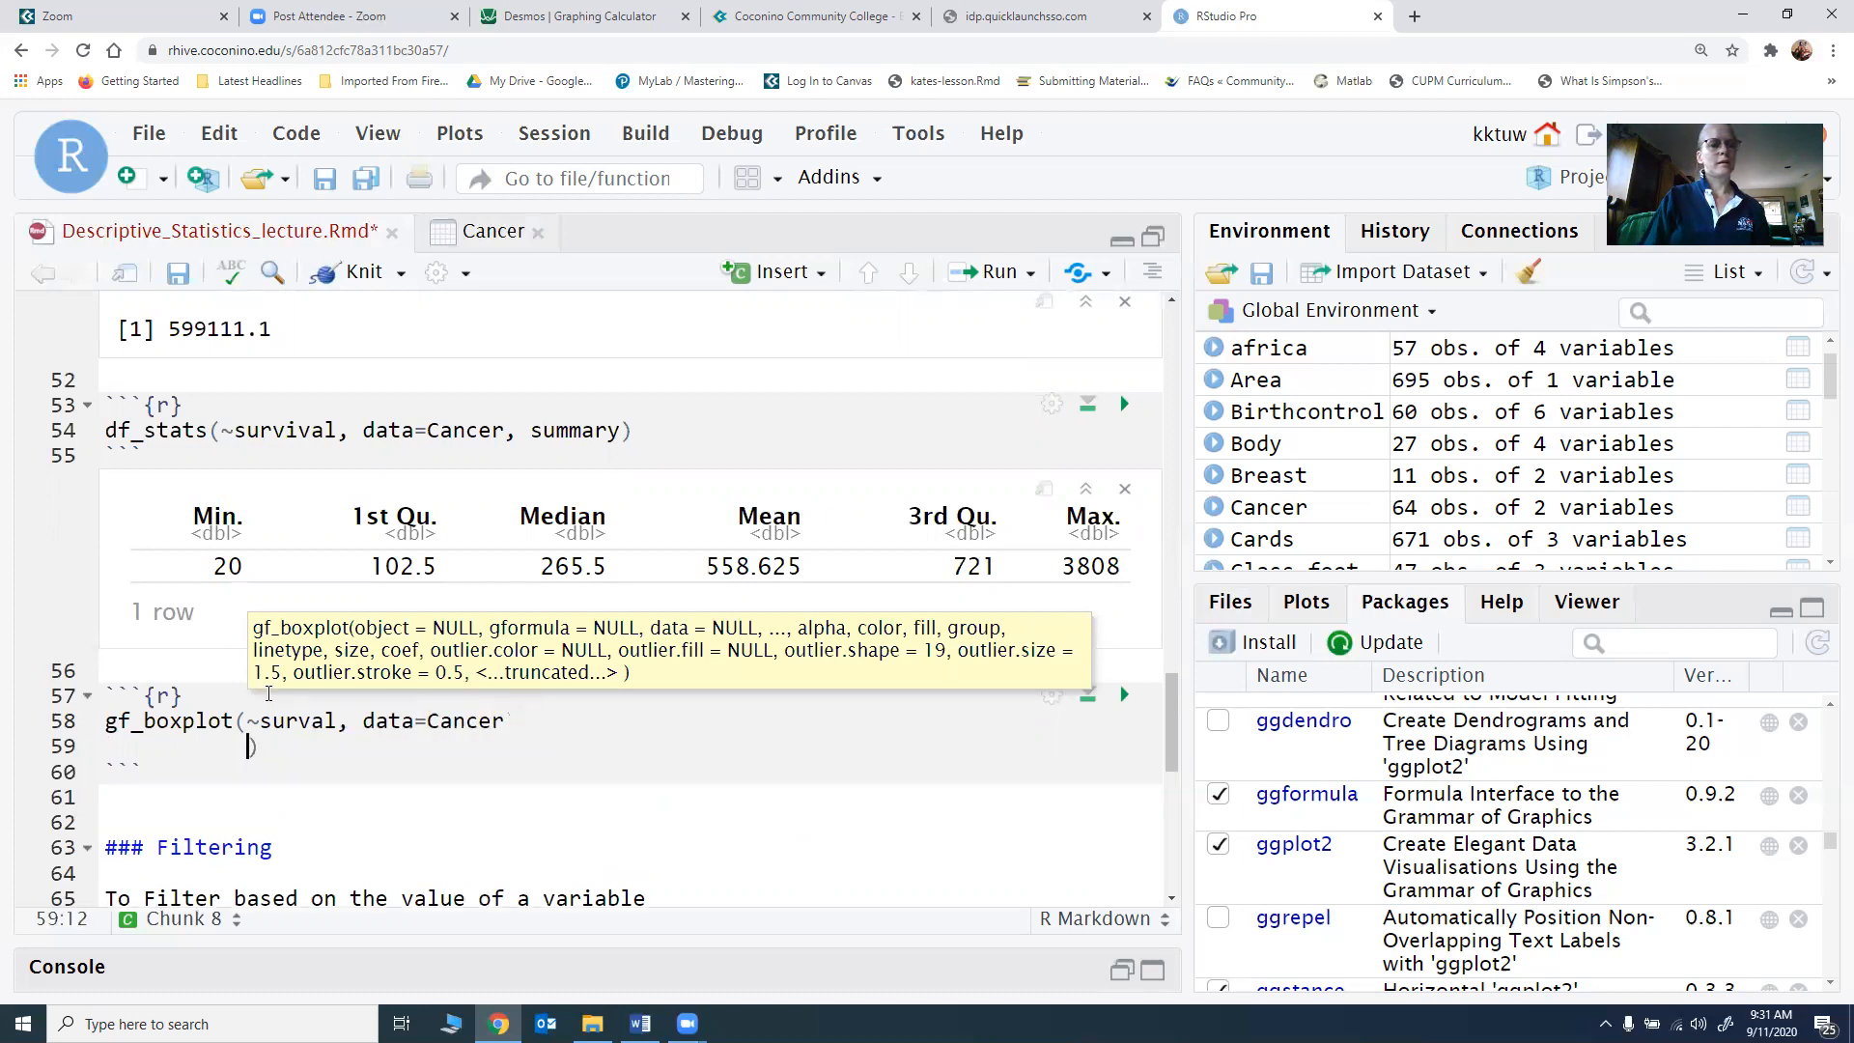
key("BackSpace")
key("BackSpace")
key("BackSpace")
key("BackSpace")
key("BackSpace")
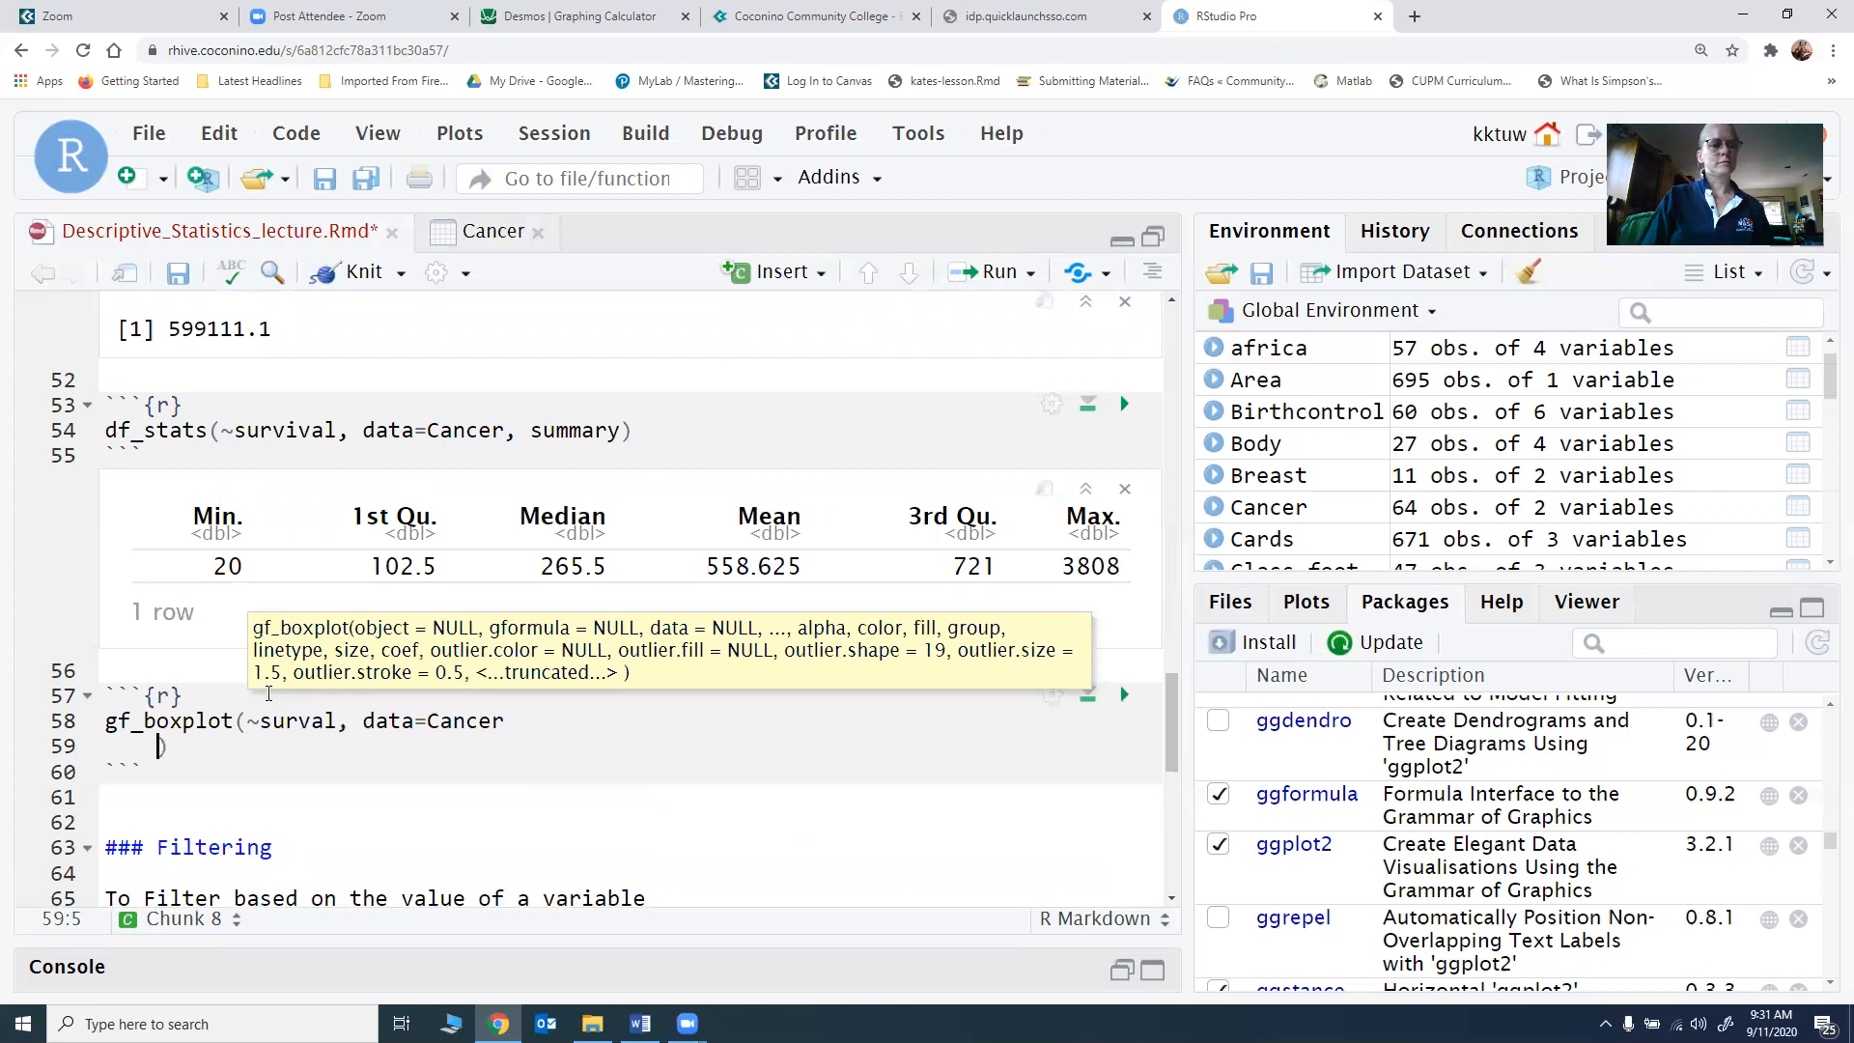
key("BackSpace")
key("BackSpace")
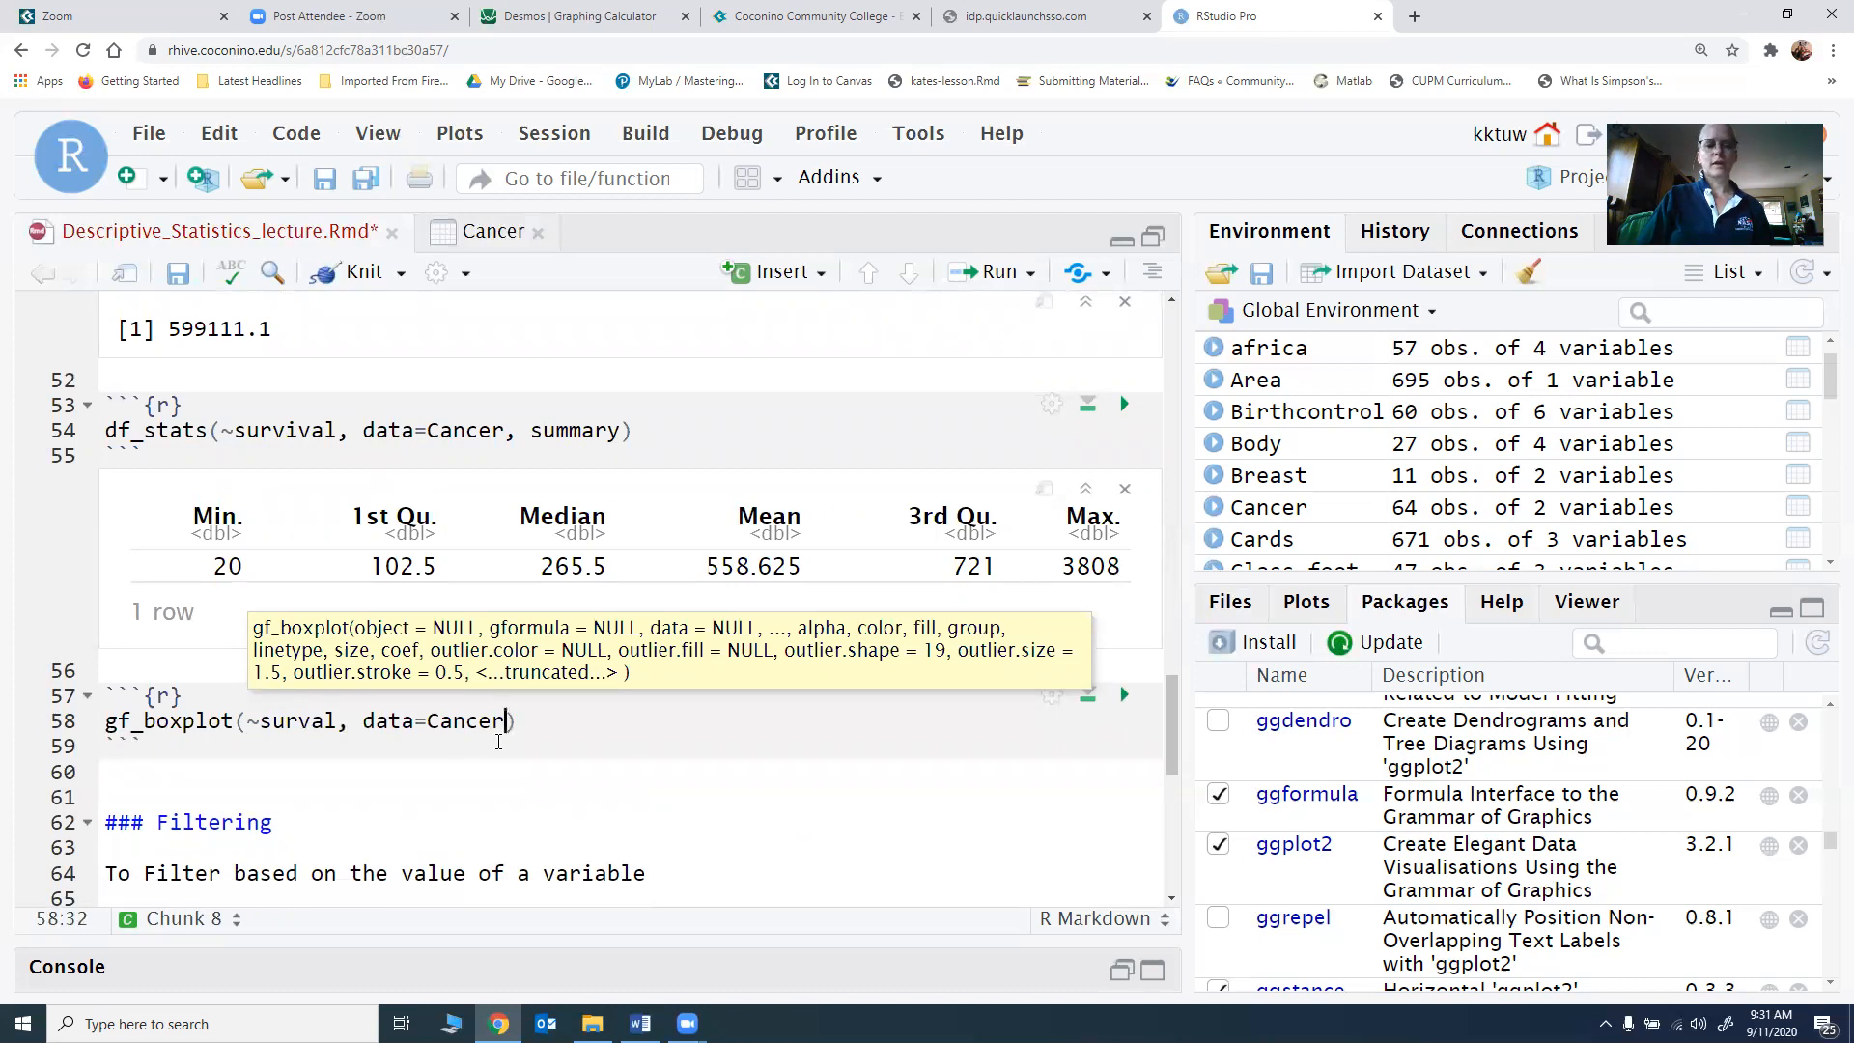
left_click(1124, 695)
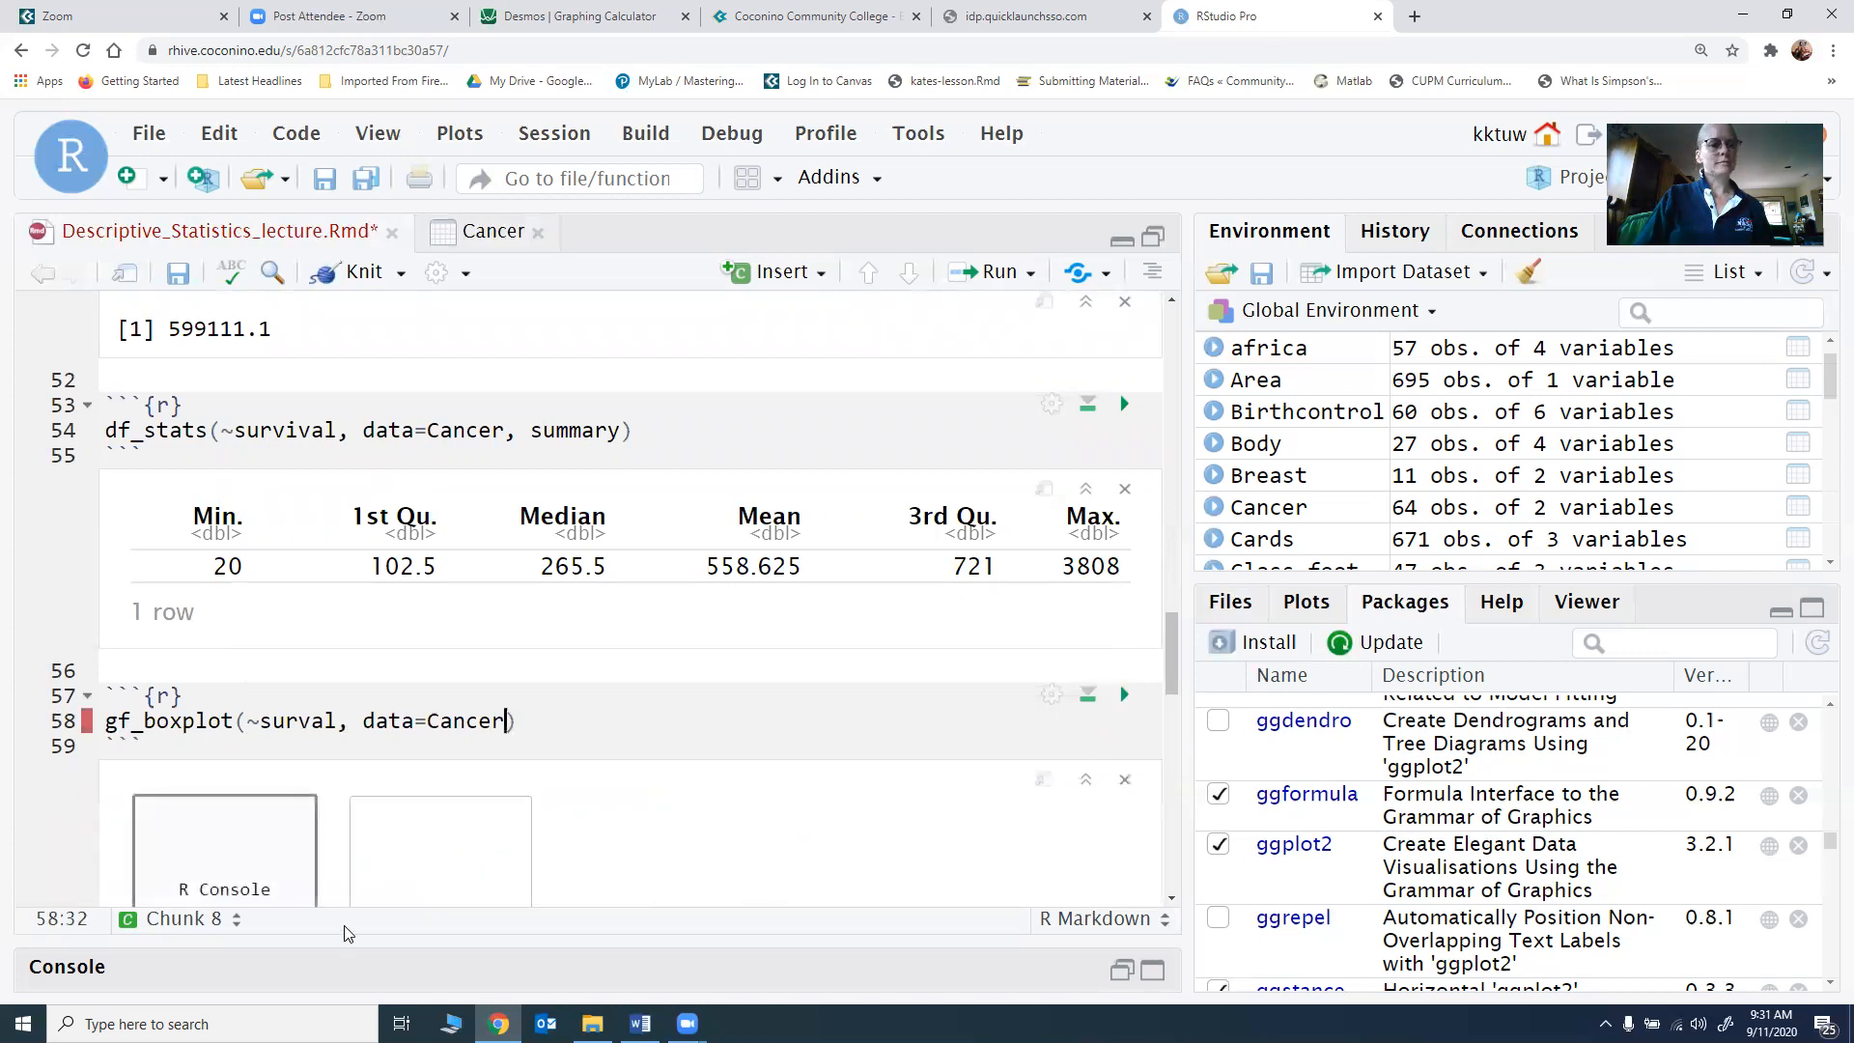
Step: Correct the variable name in the gf_boxplot call to survival and rerun the chunk
scroll(483, 842, "down", 2)
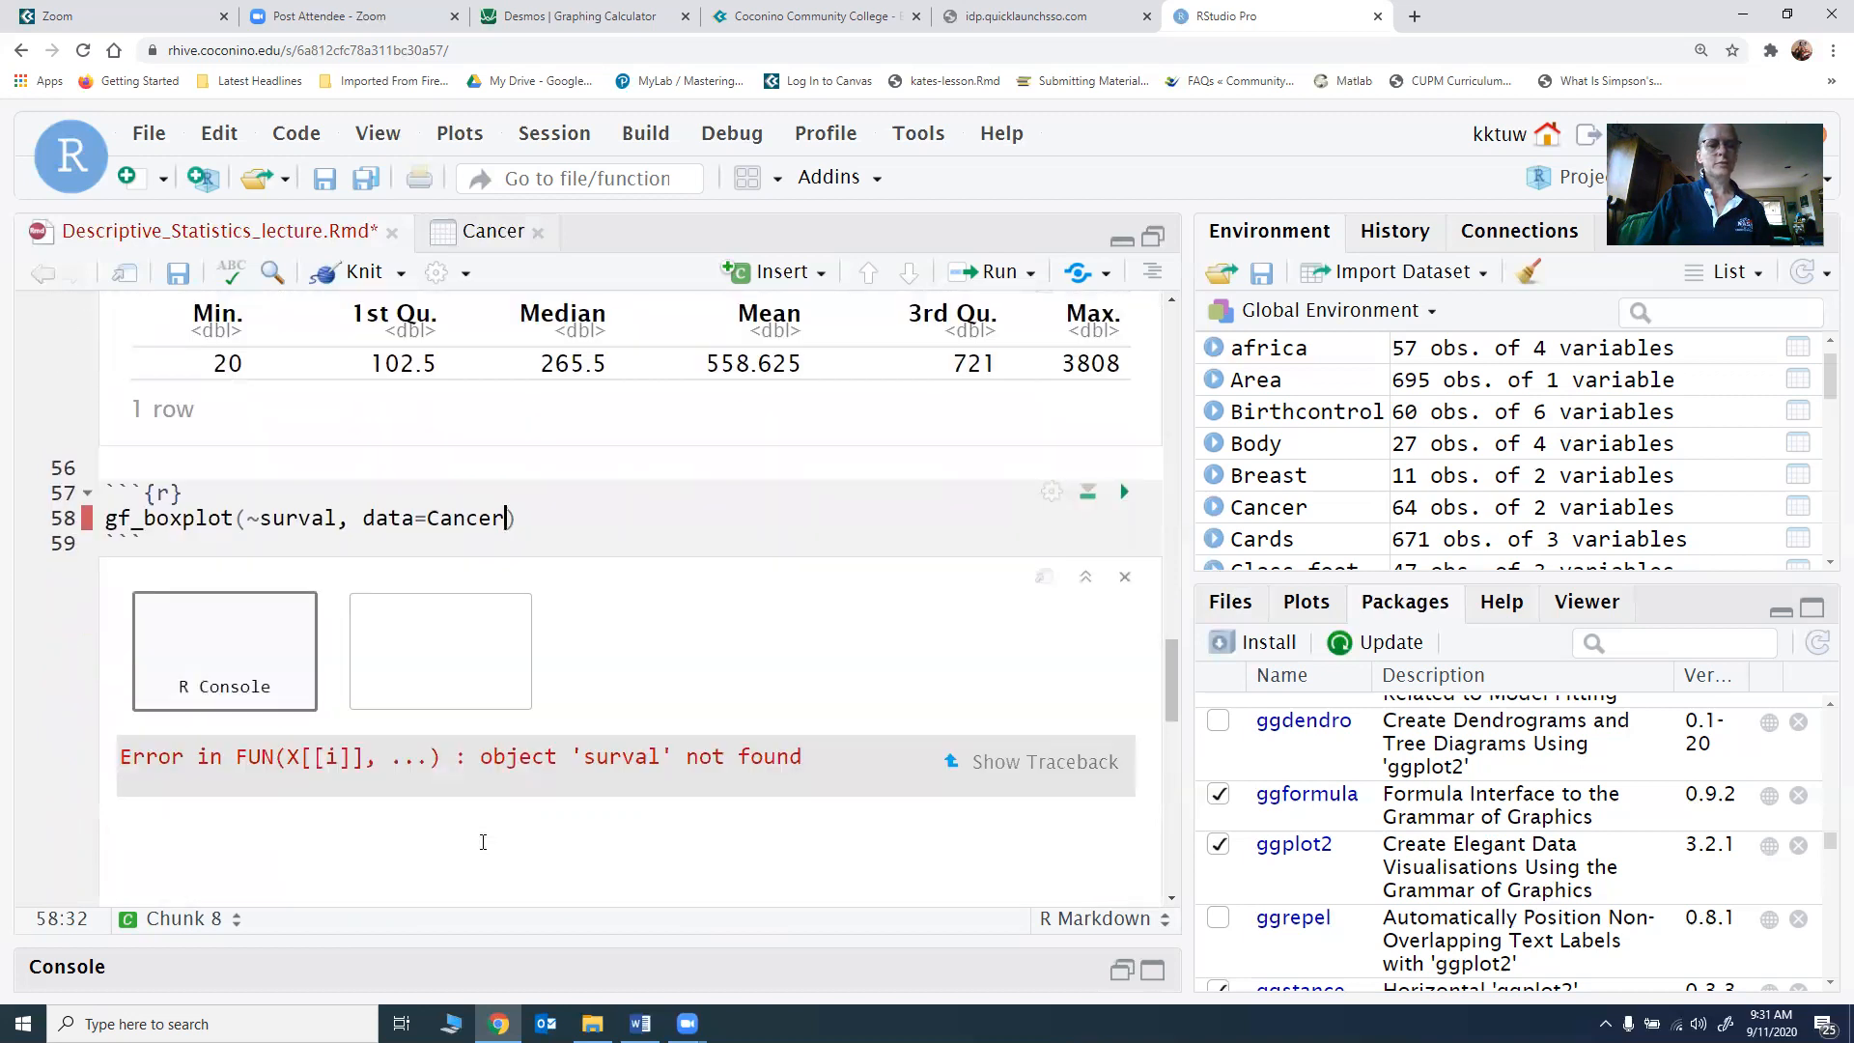
scroll(483, 842, "up", 1)
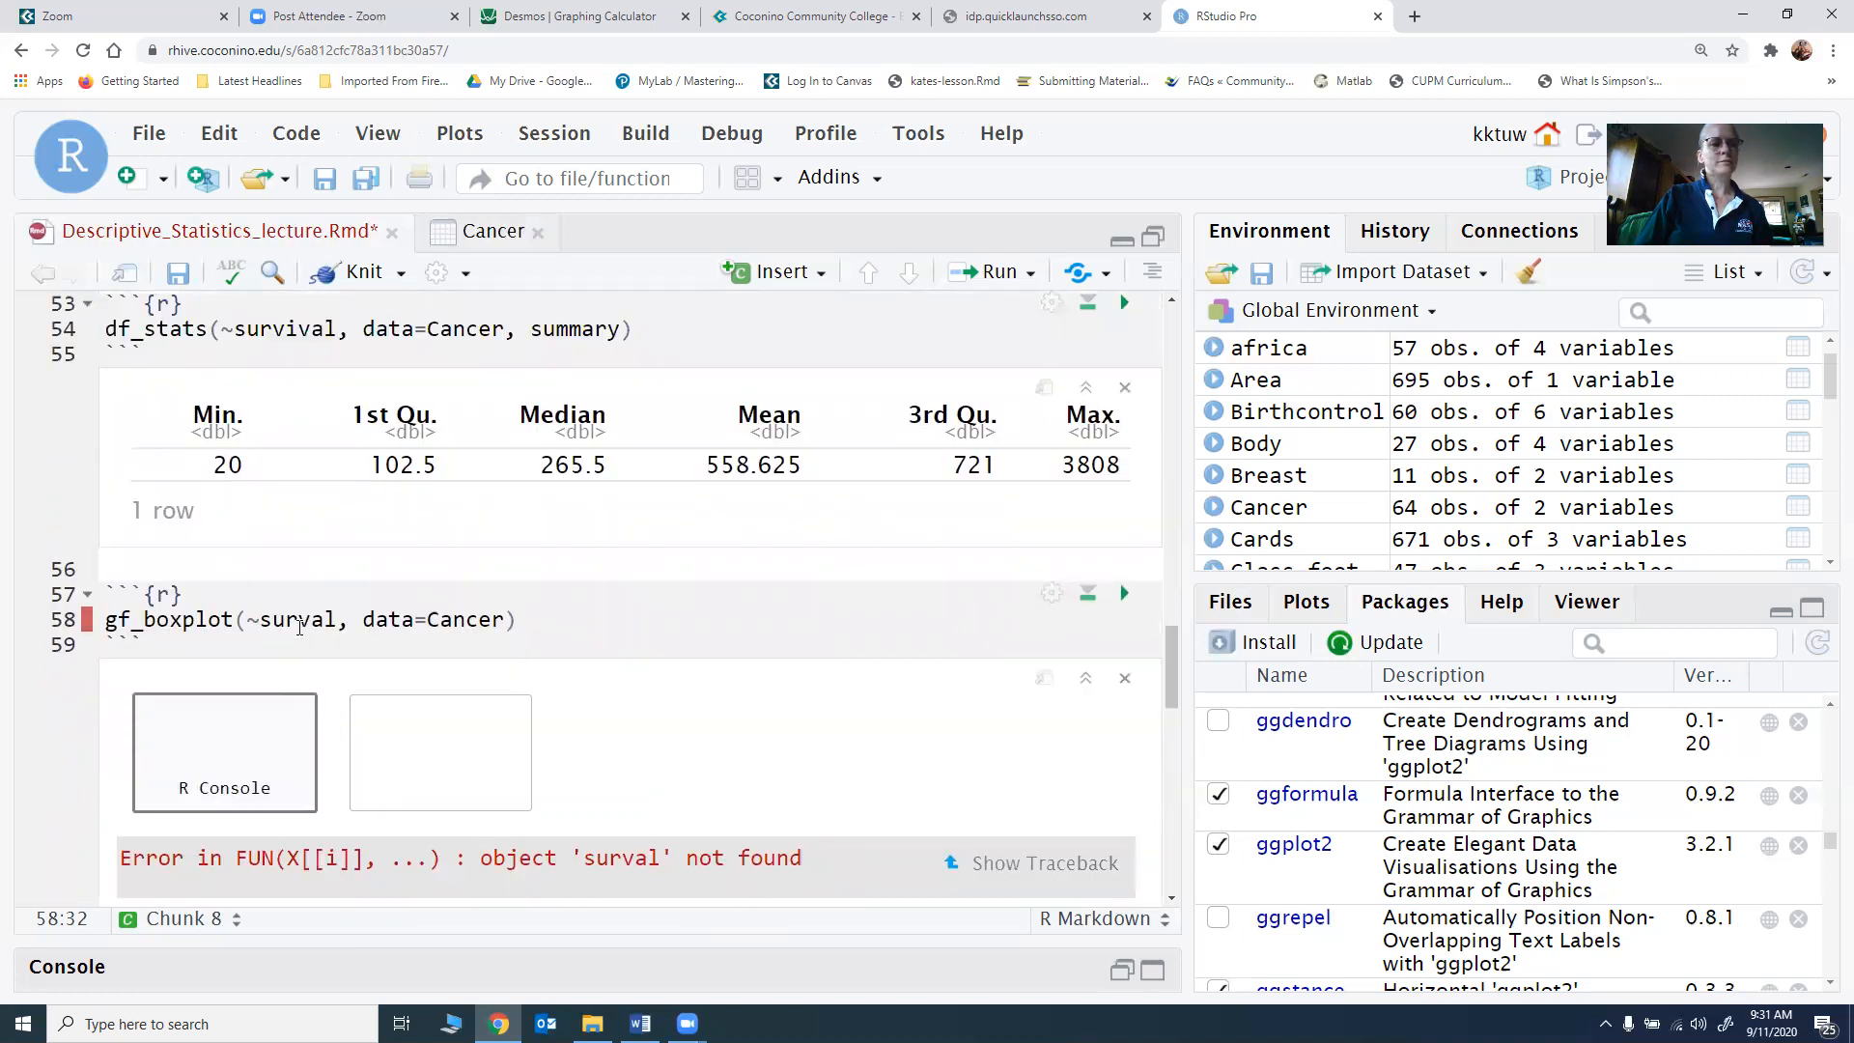
left_click(300, 623)
type("vi")
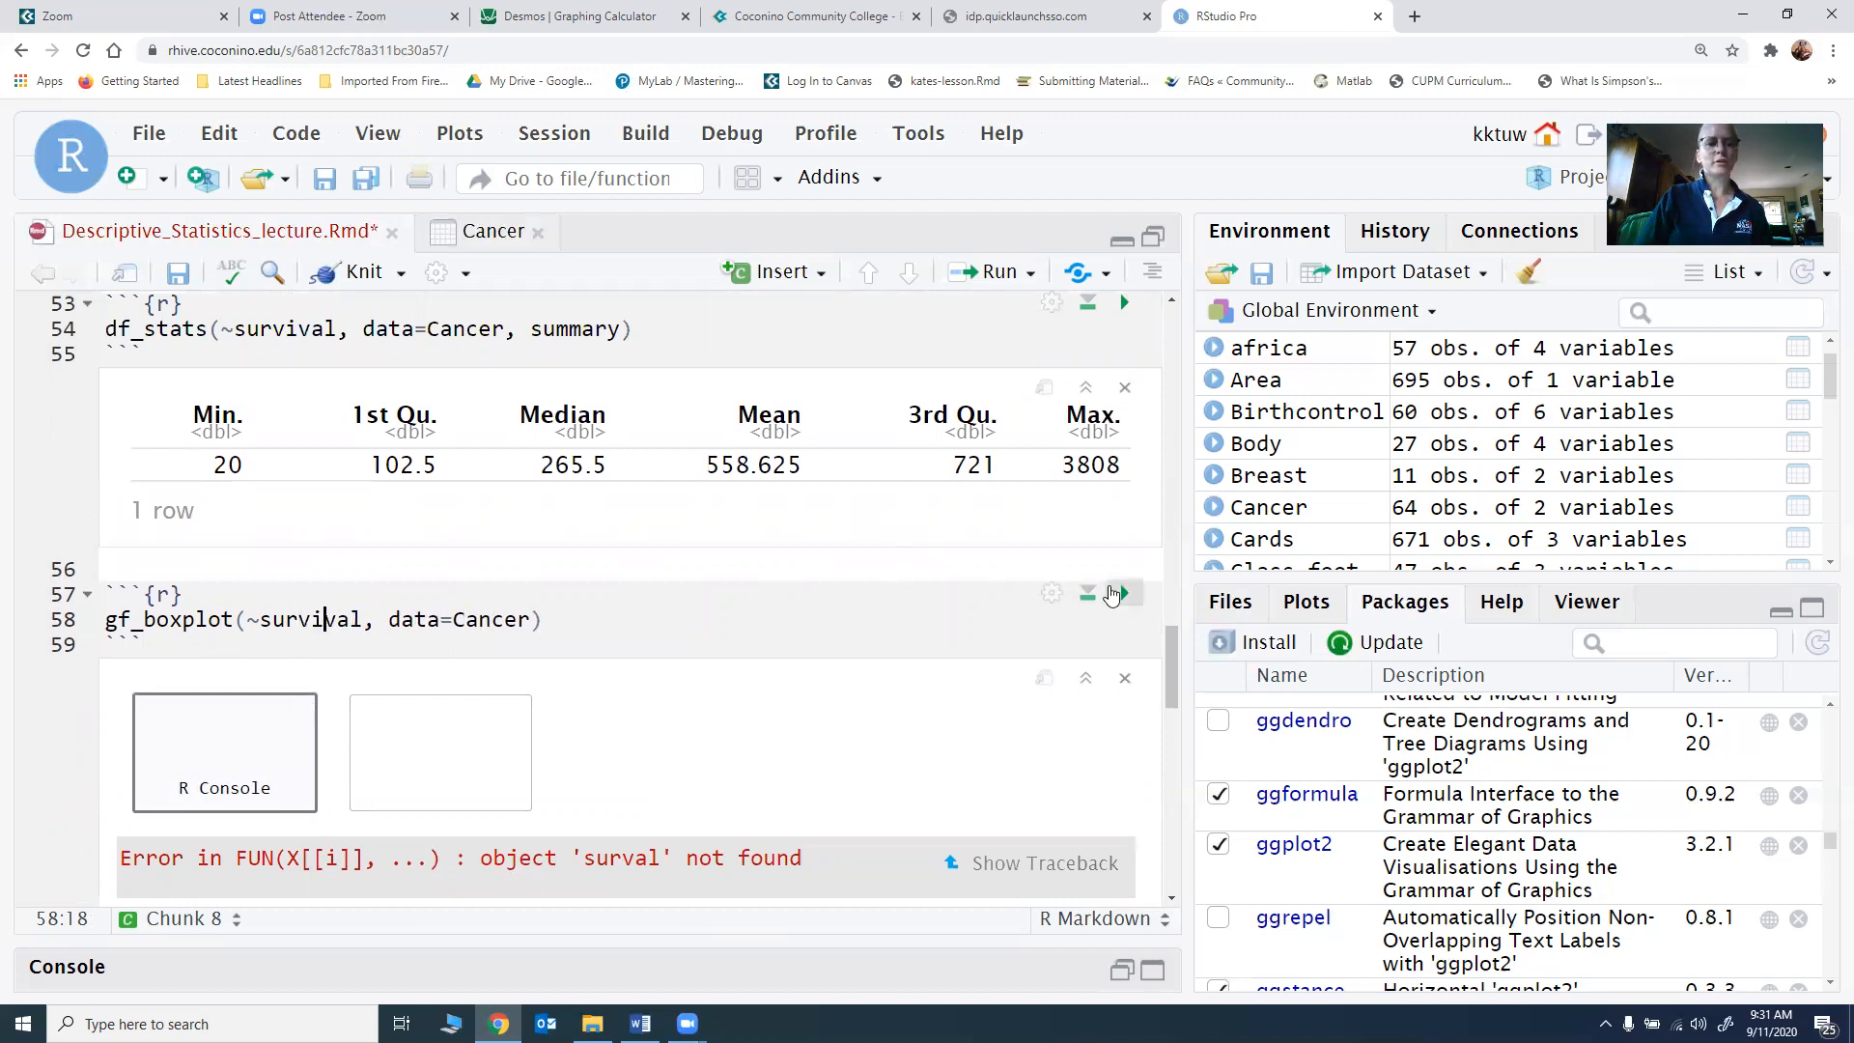
left_click(1120, 593)
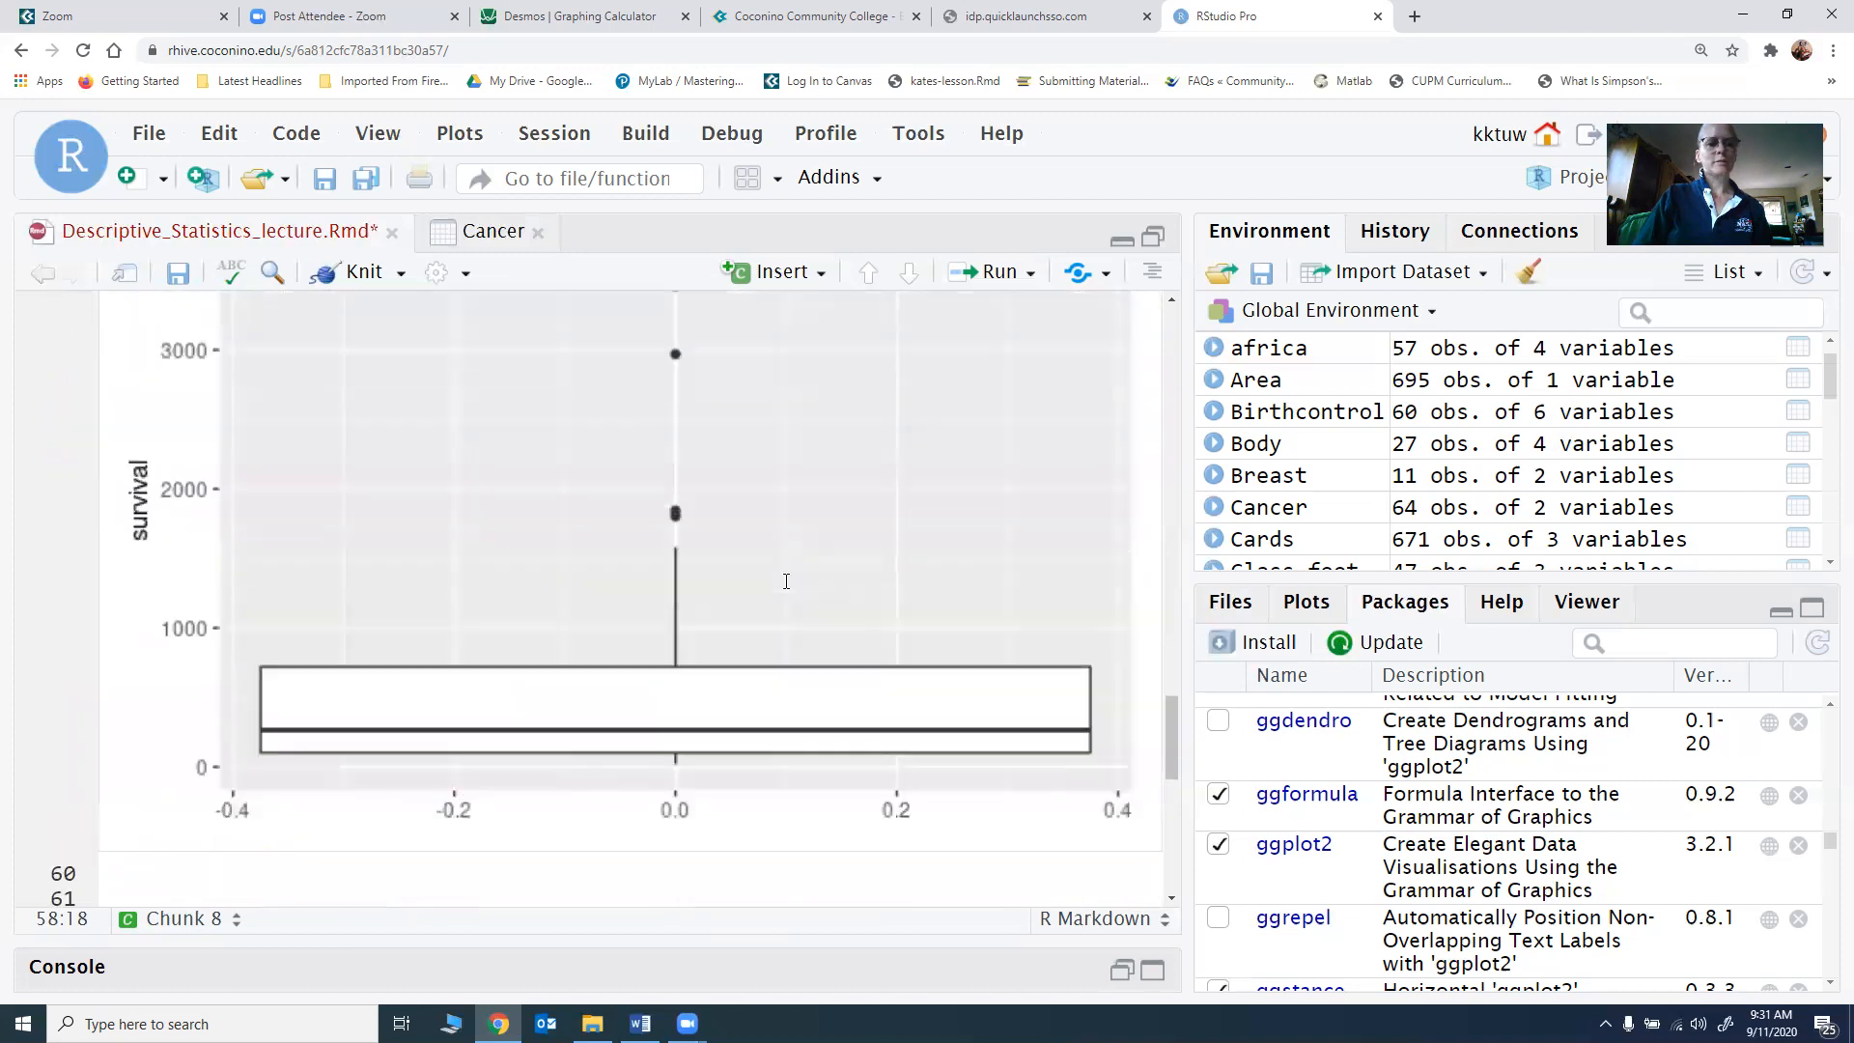
Step: Examine the survival boxplot's outliers, whiskers, box and median line
scroll(583, 718, "down", 1)
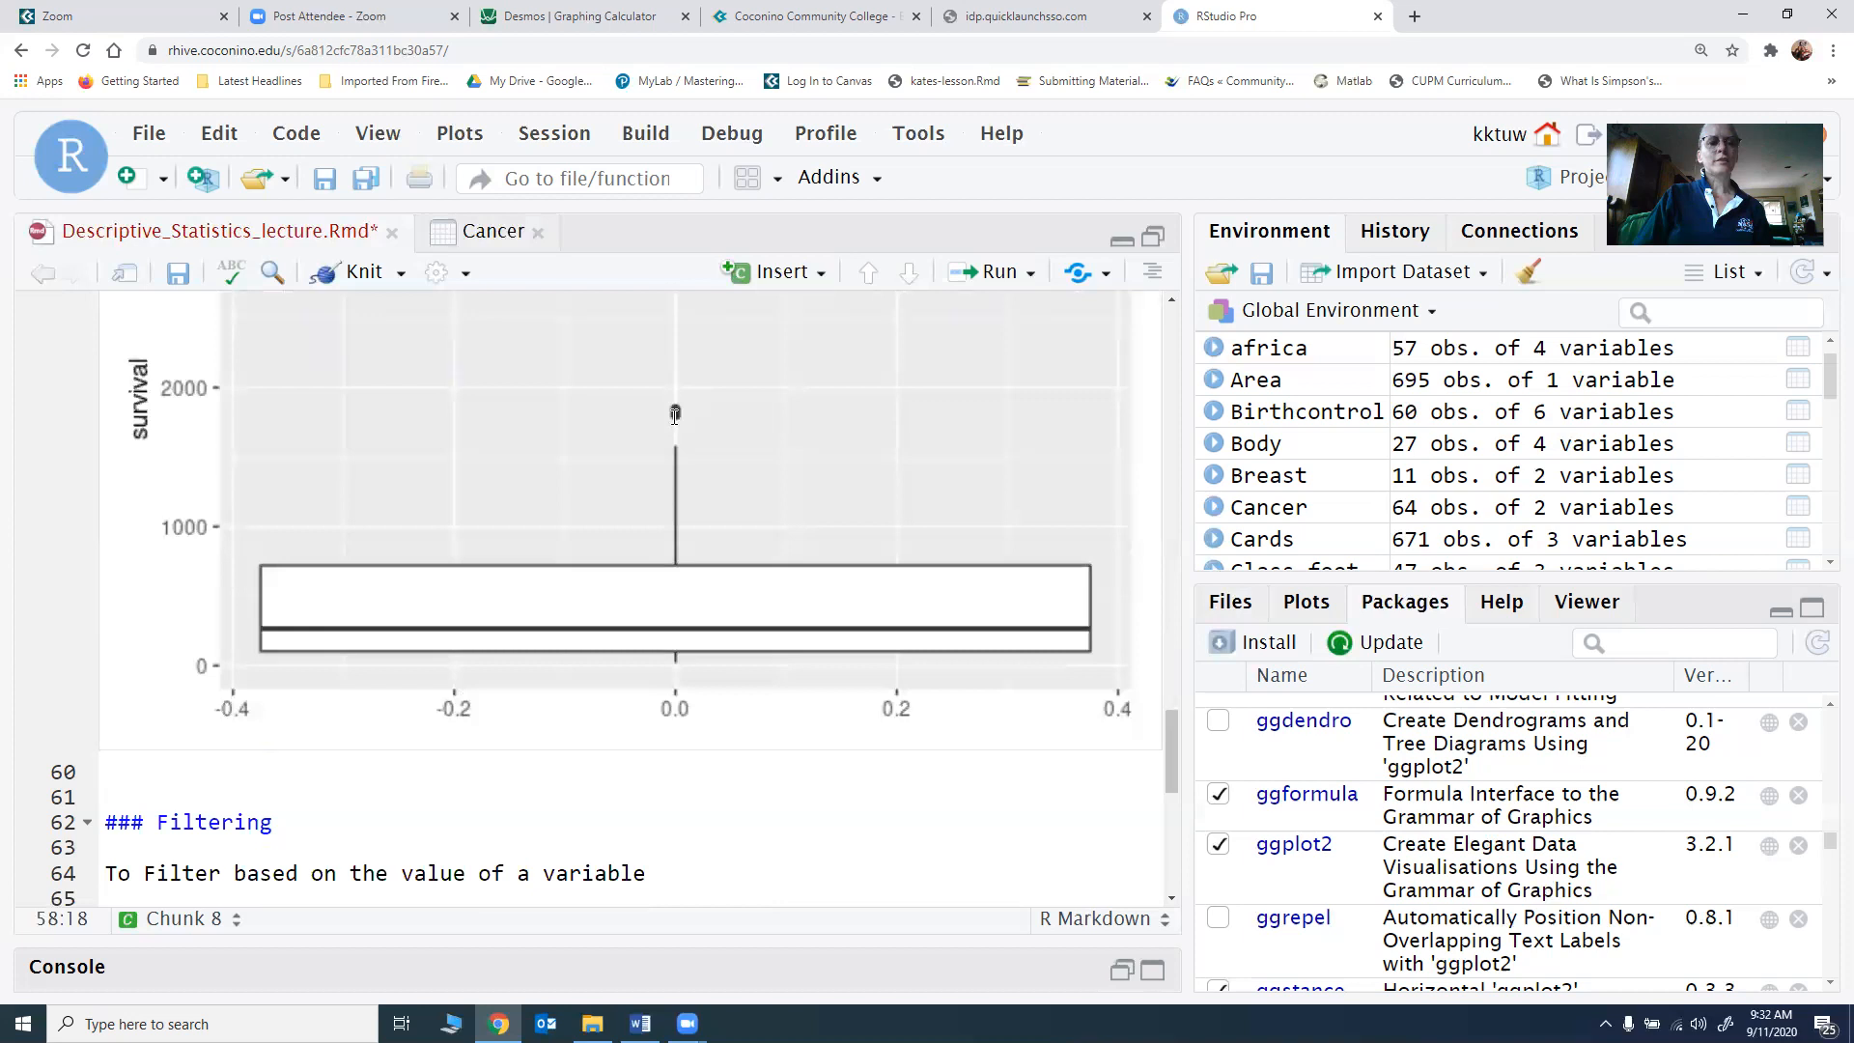
scroll(674, 409, "up", 2)
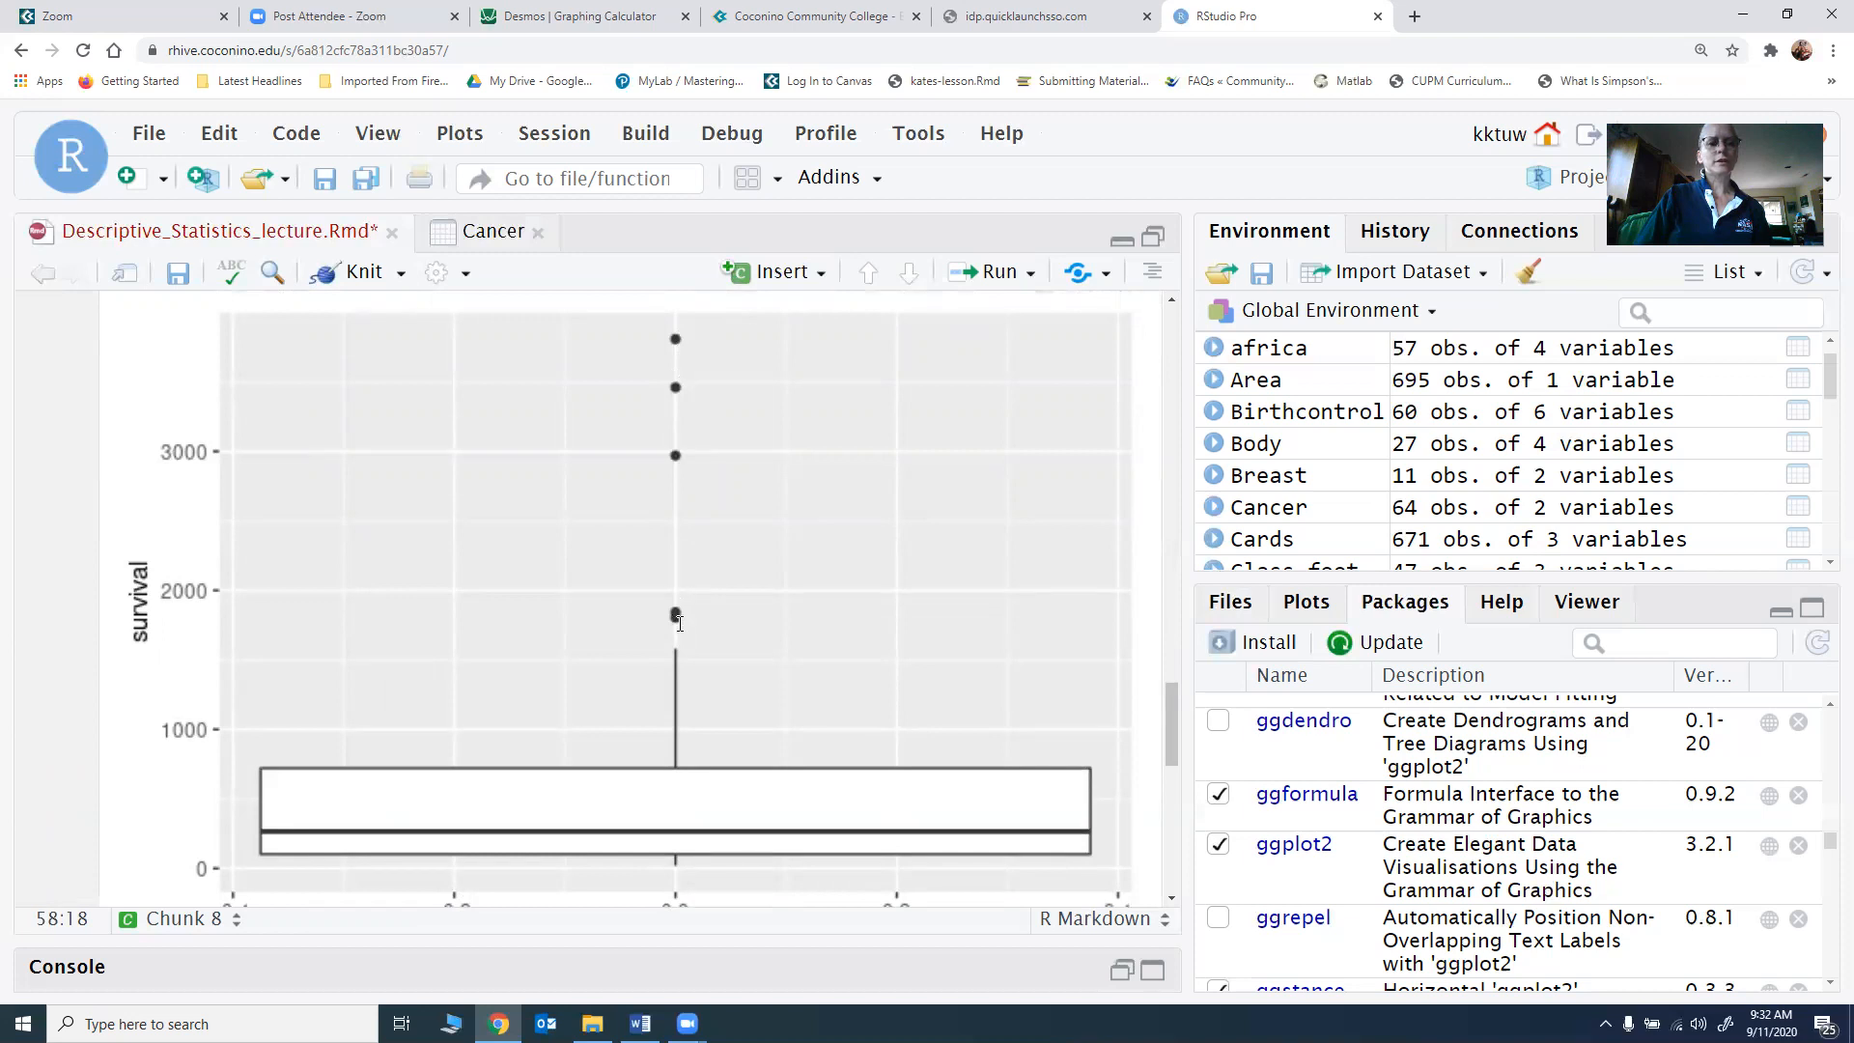
scroll(679, 604, "up", 1)
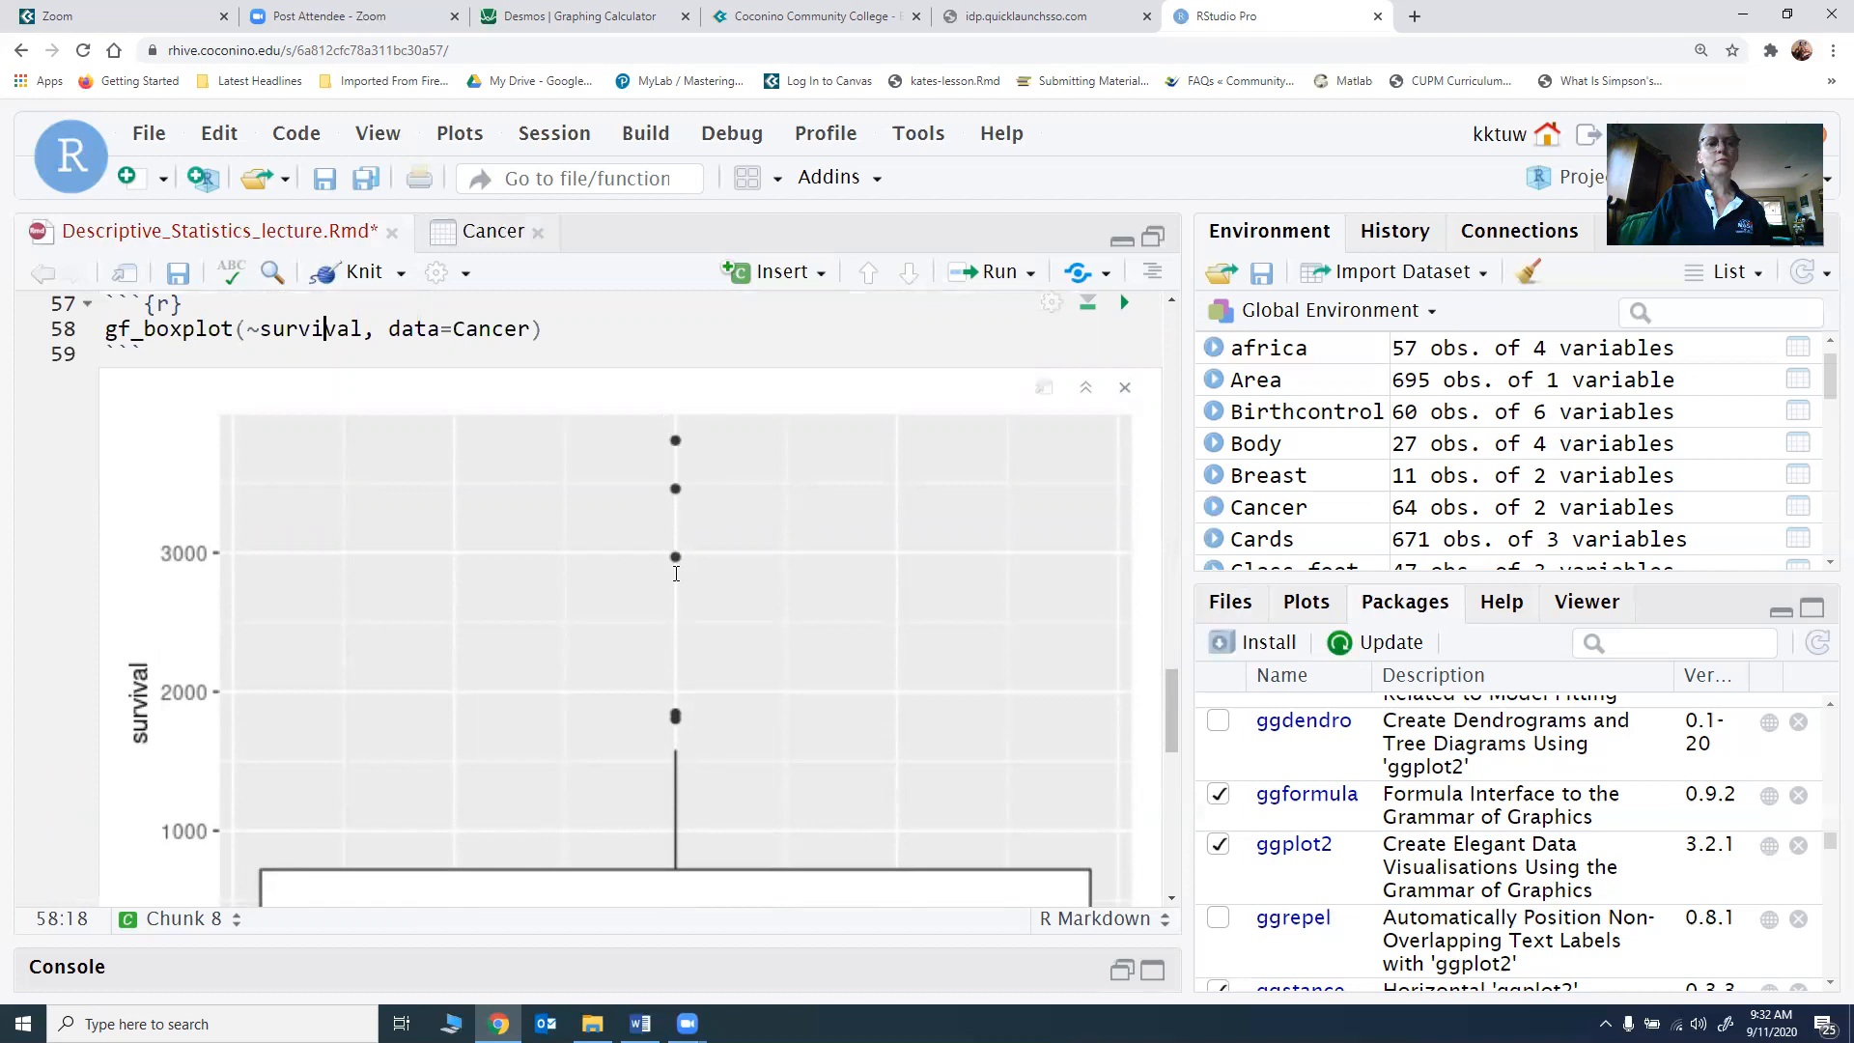
scroll(678, 695, "down", 2)
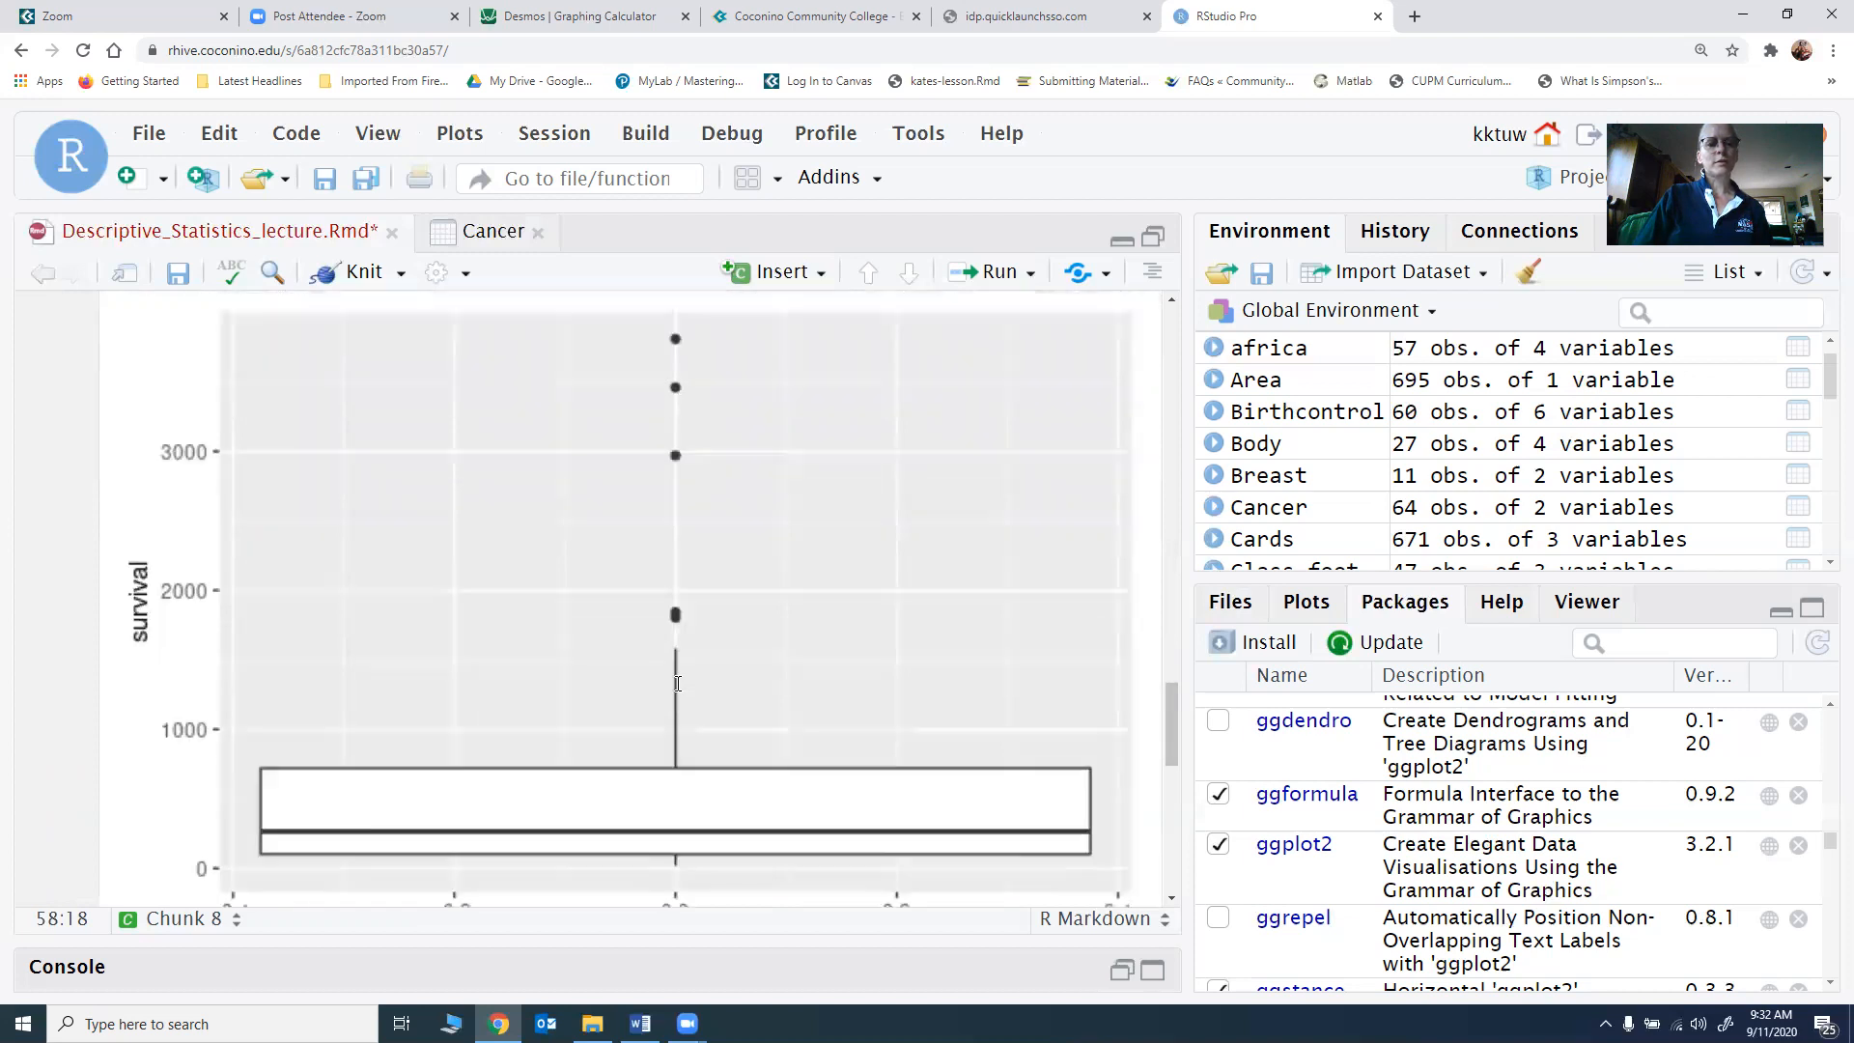
scroll(678, 684, "down", 4)
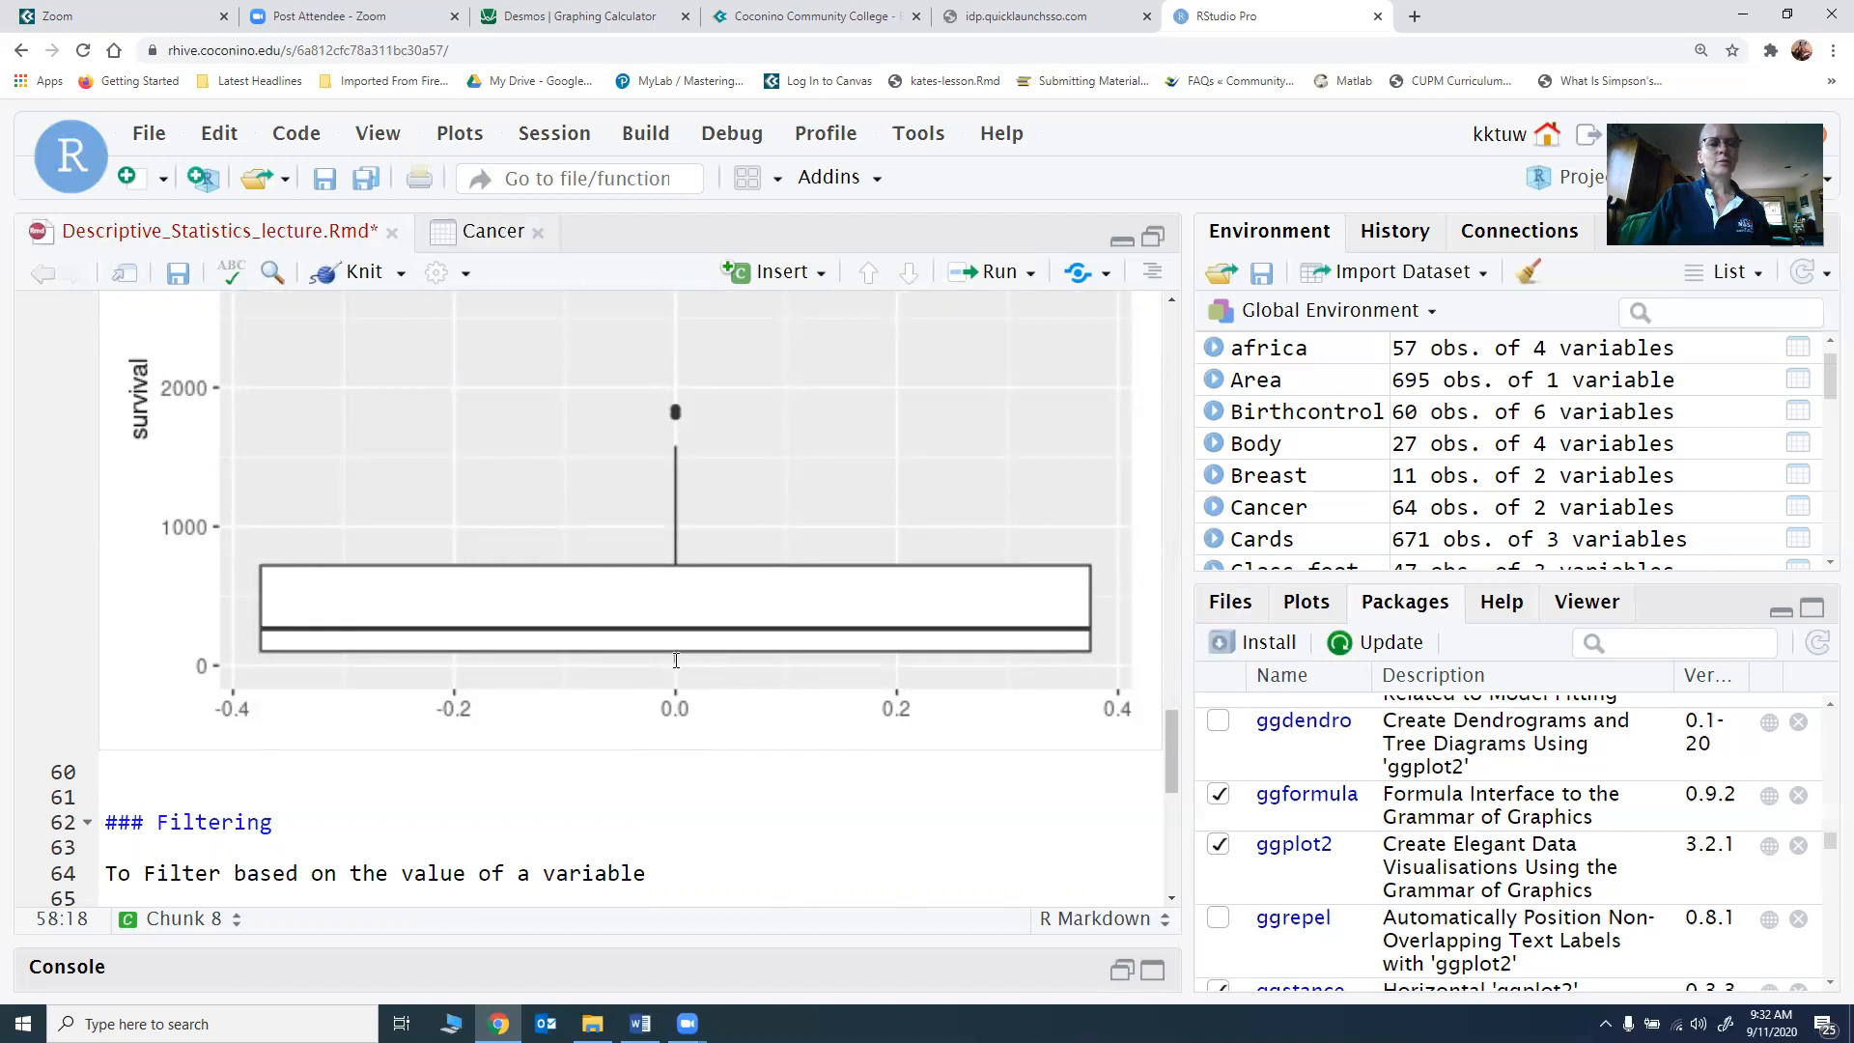
scroll(676, 659, "up", 5)
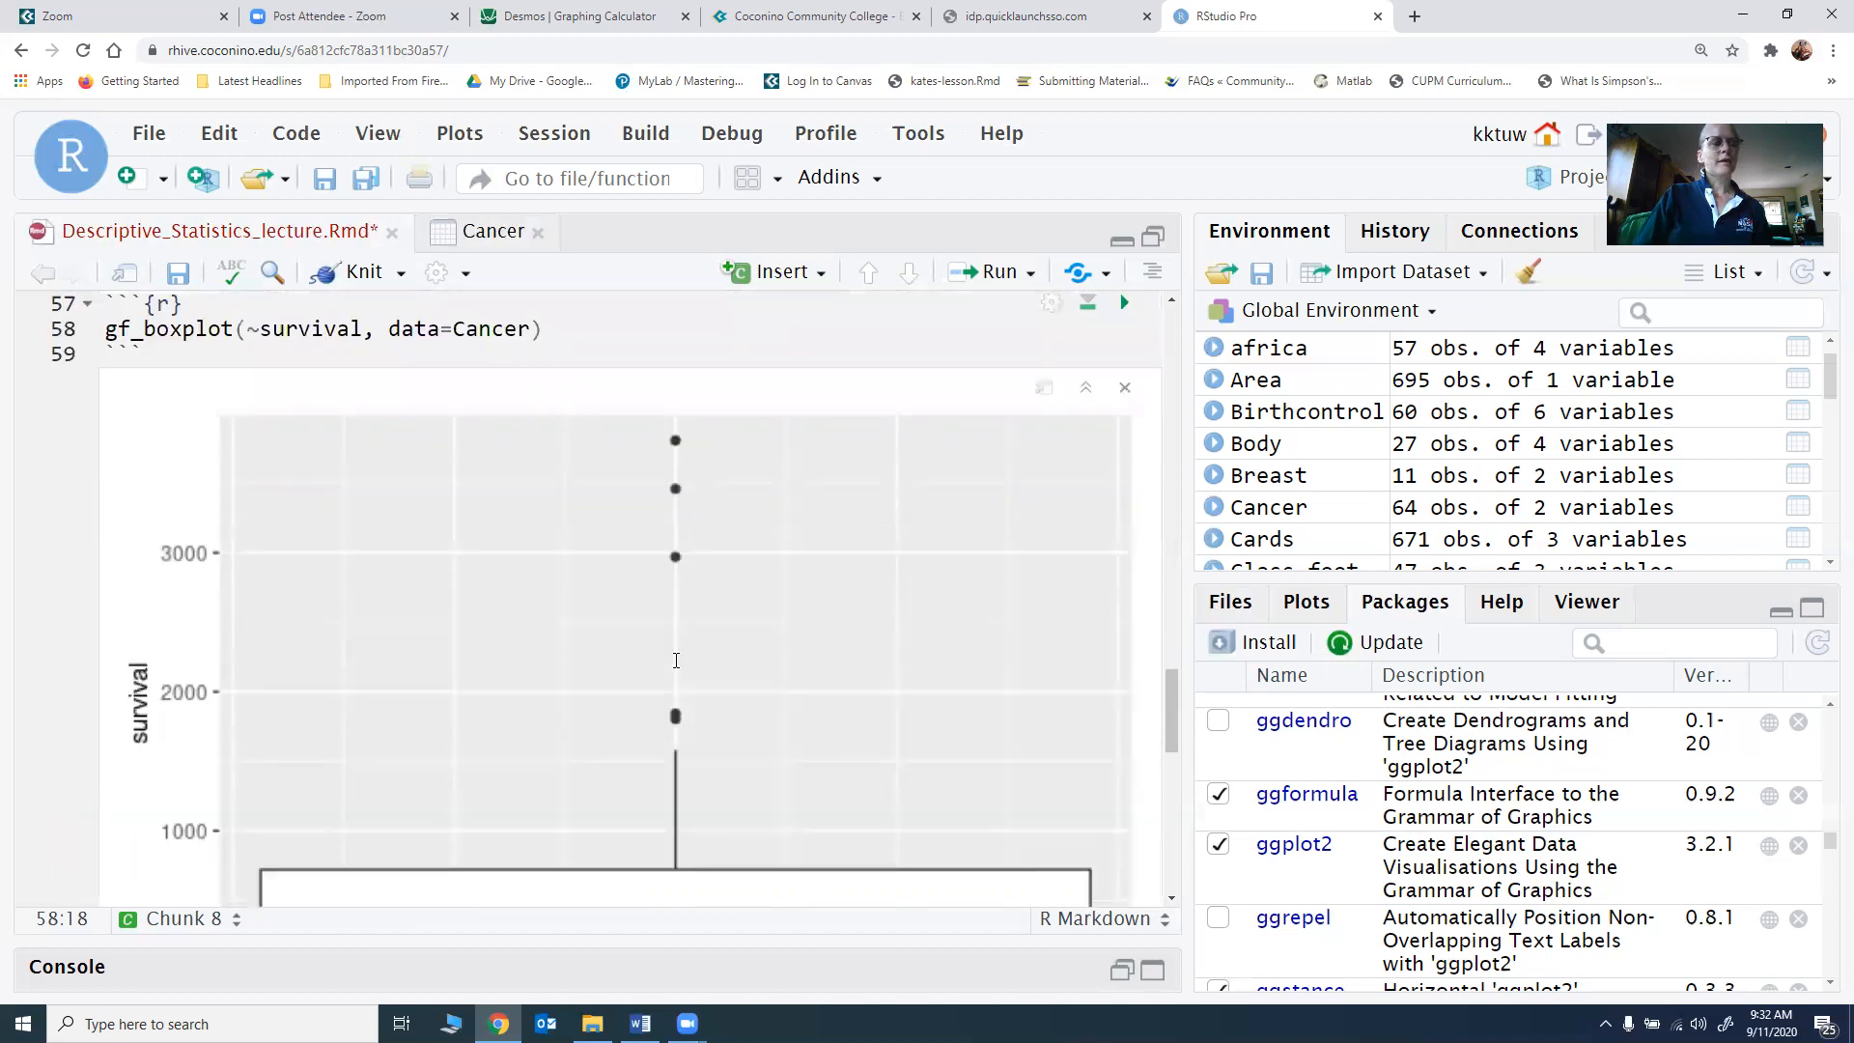
scroll(653, 645, "down", 8)
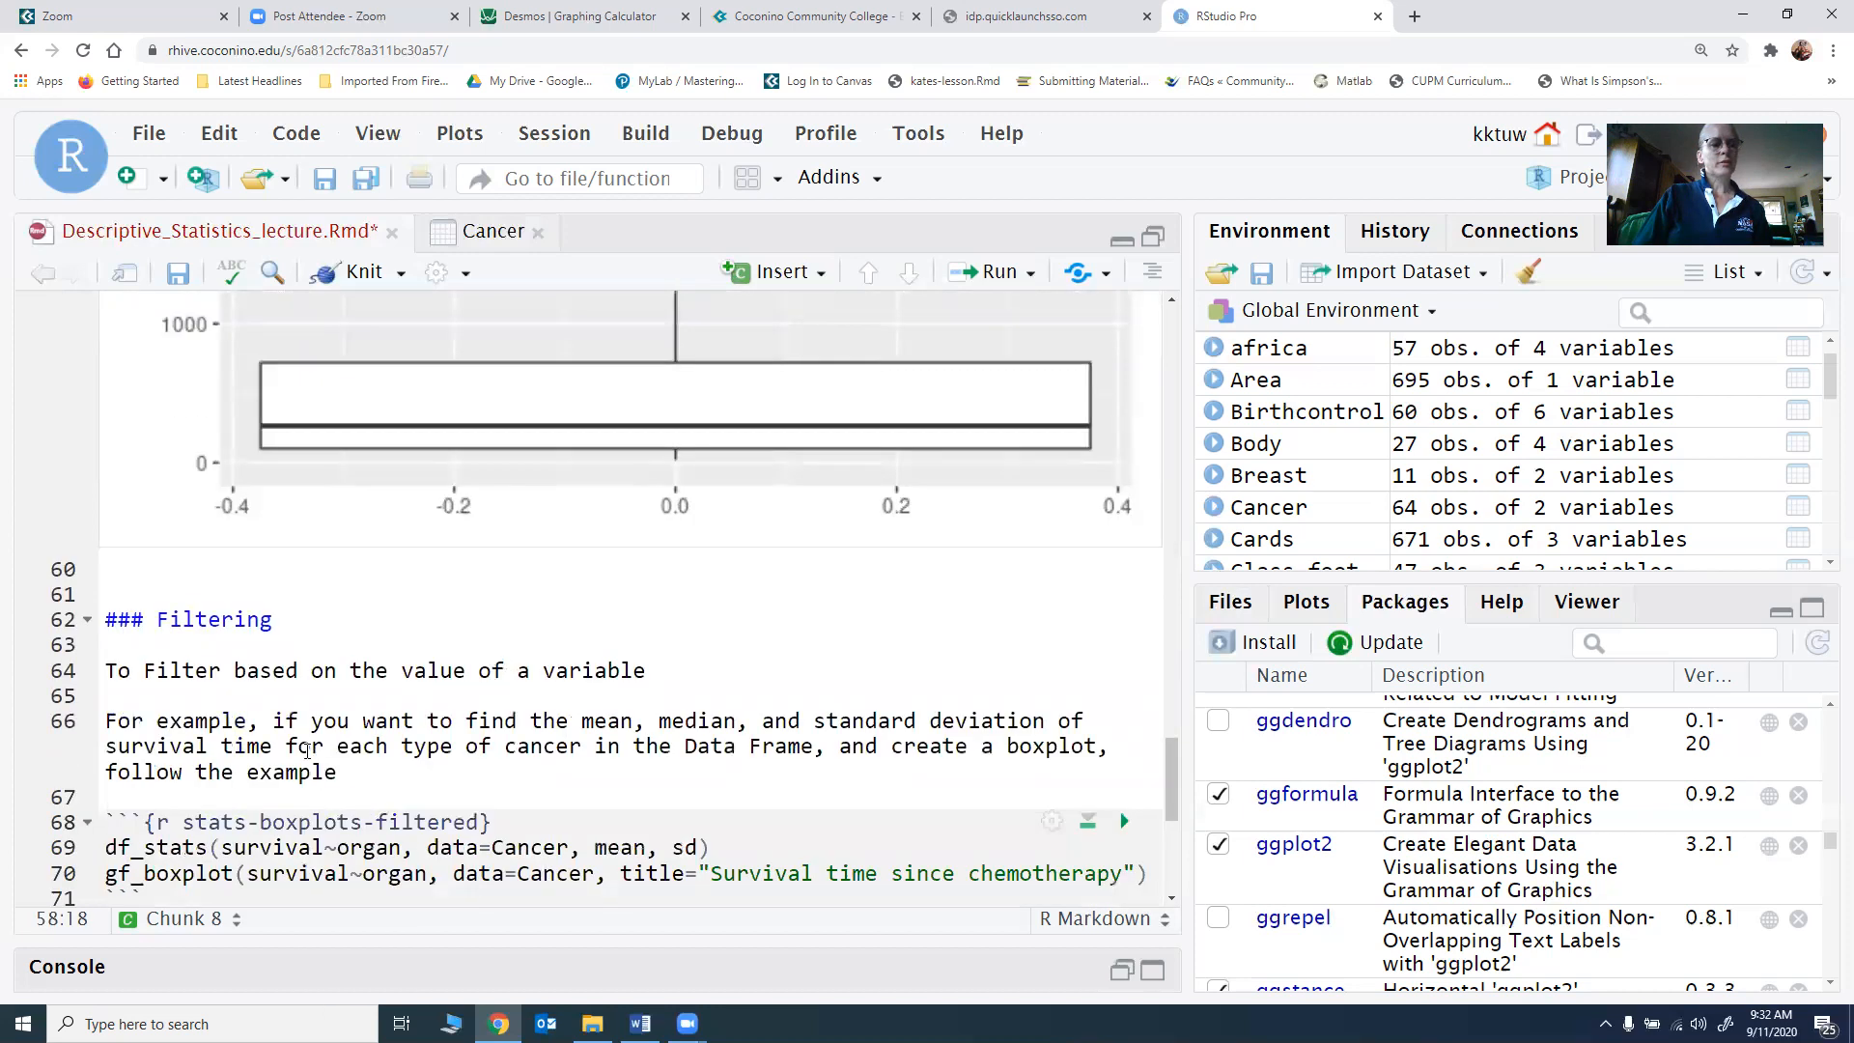
Step: Run the stats-boxplots-filtered chunk under Filtering and show its data frame of mean and standard deviation by organ
scroll(299, 676, "down", 2)
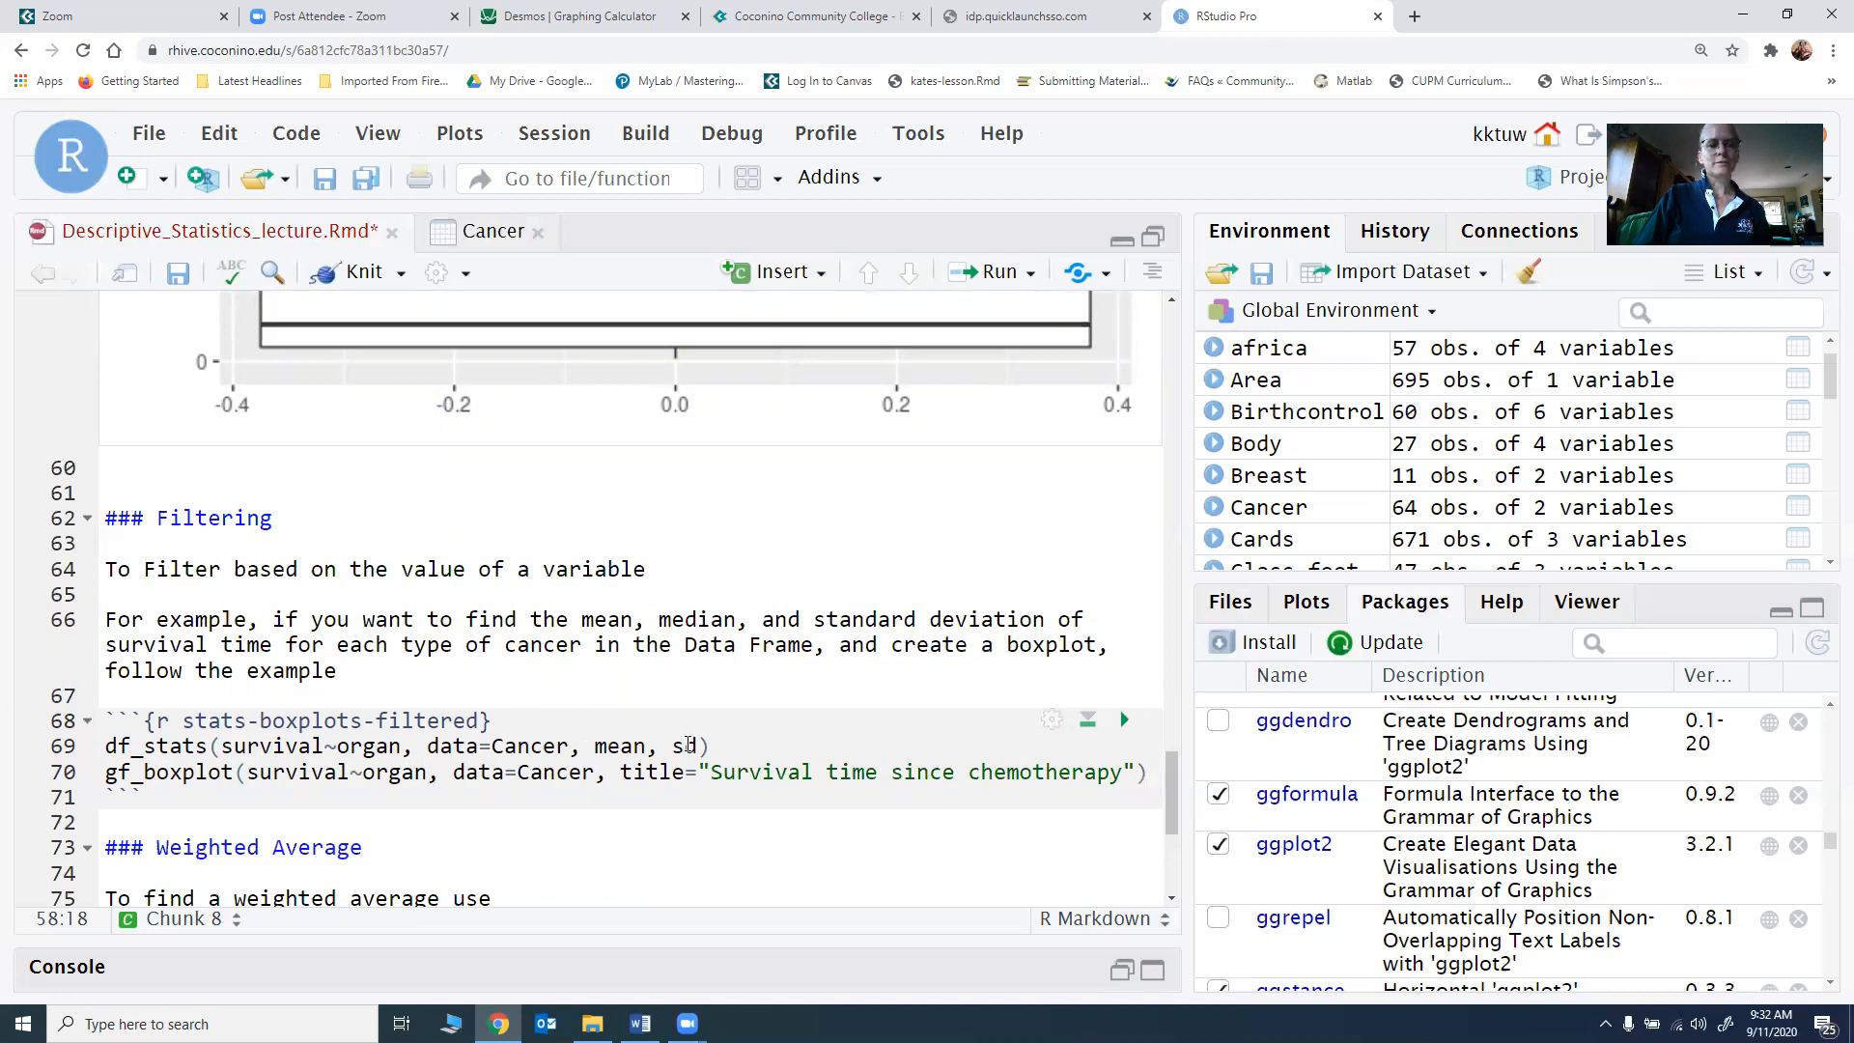
scroll(415, 715, "down", 2)
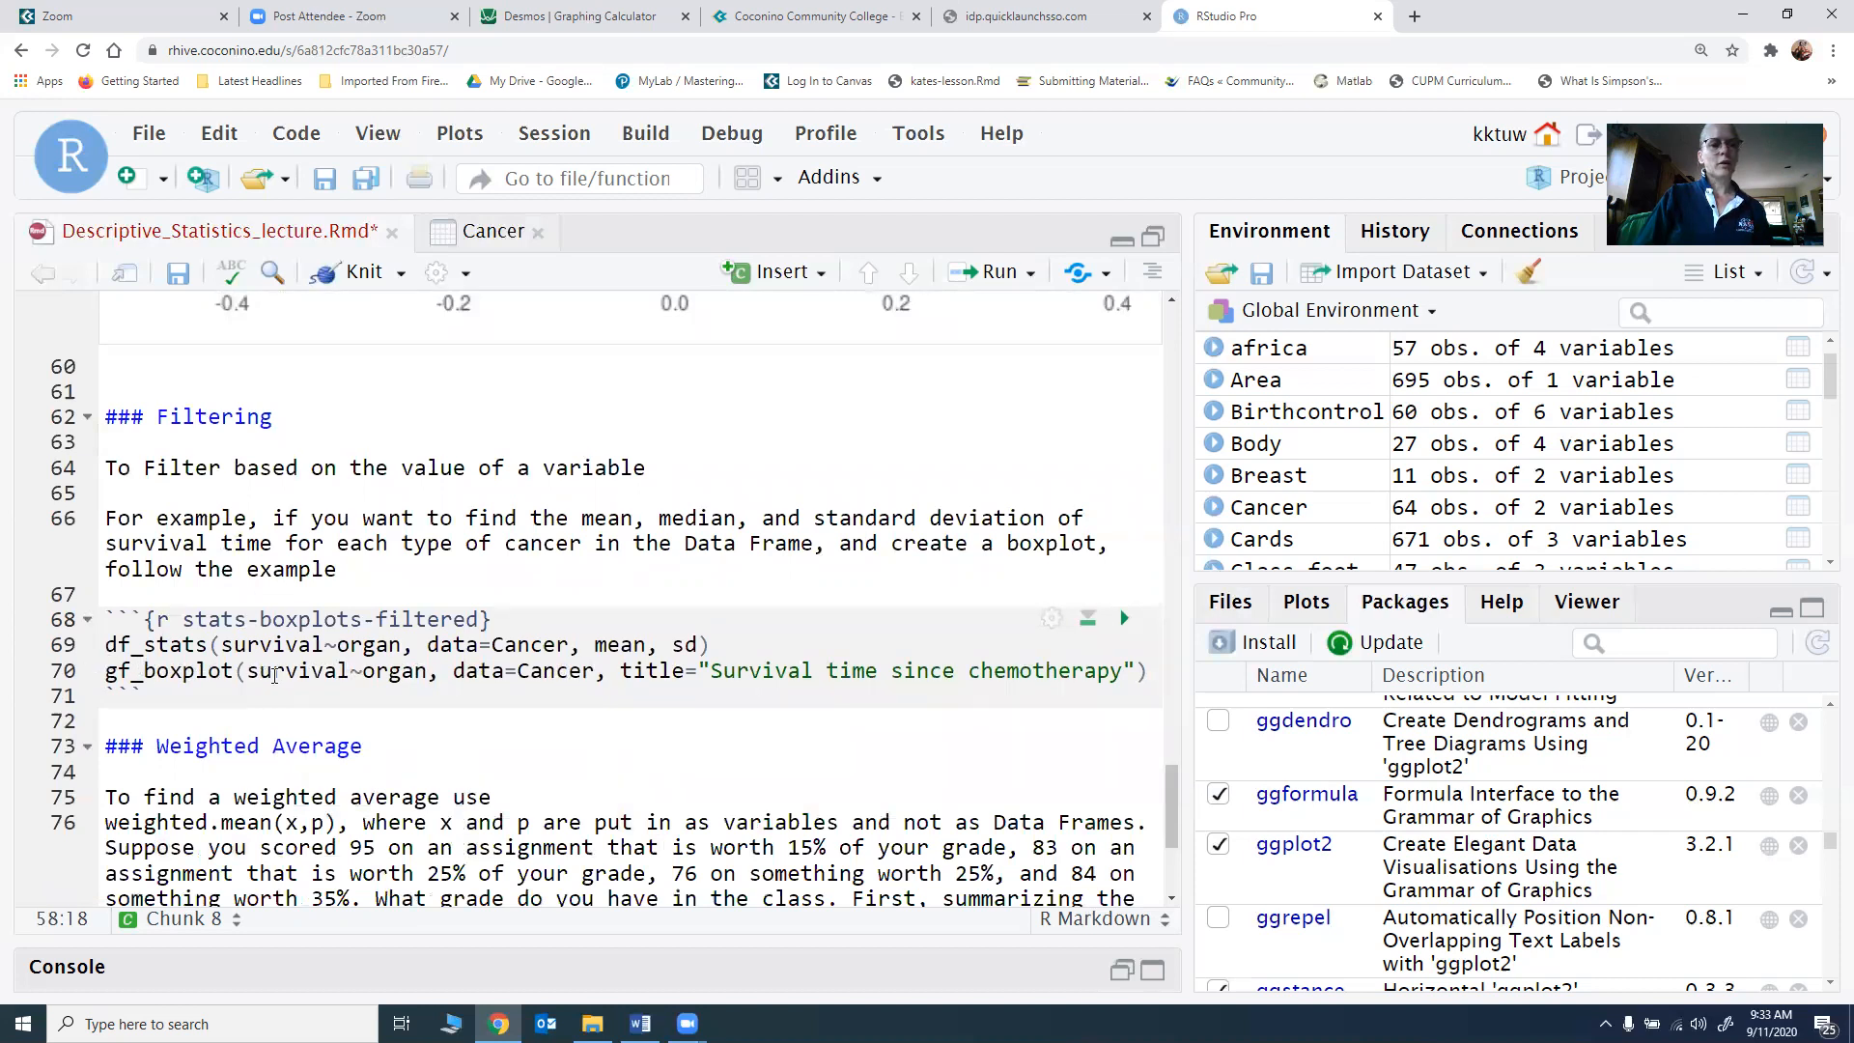
left_click(1120, 620)
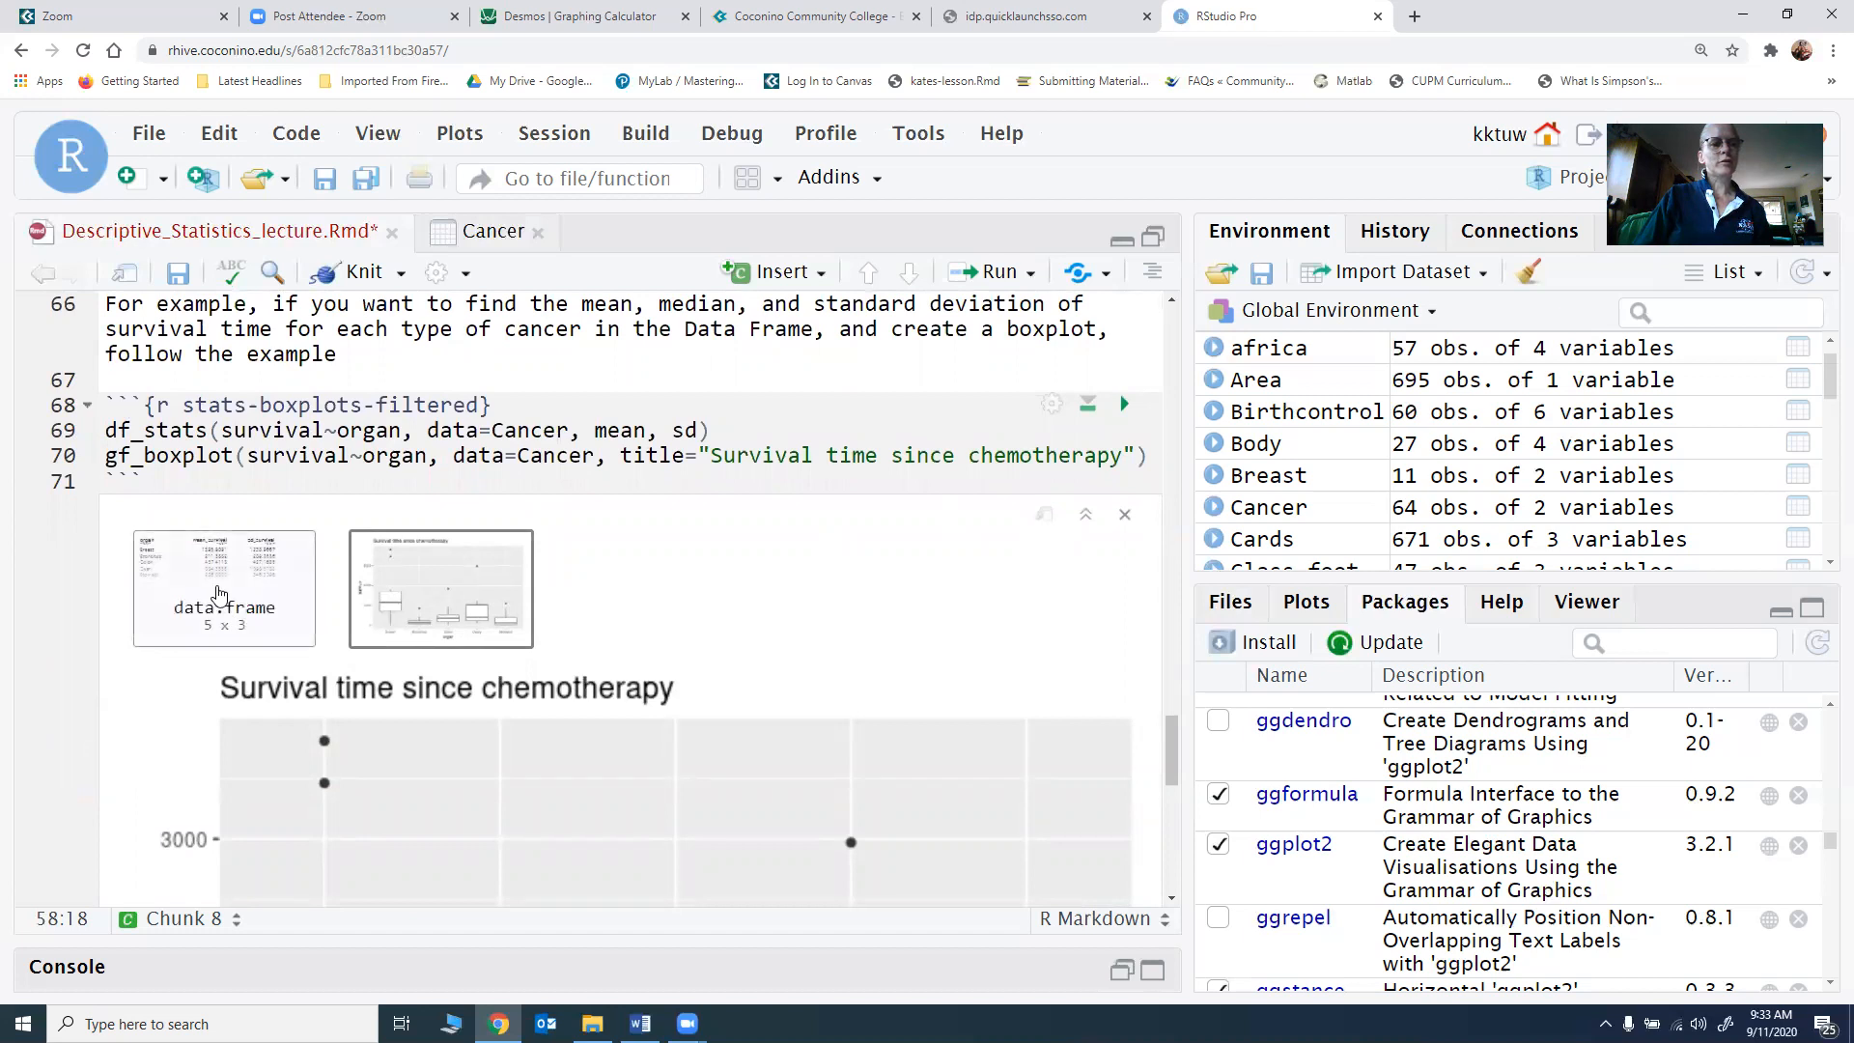
left_click(219, 593)
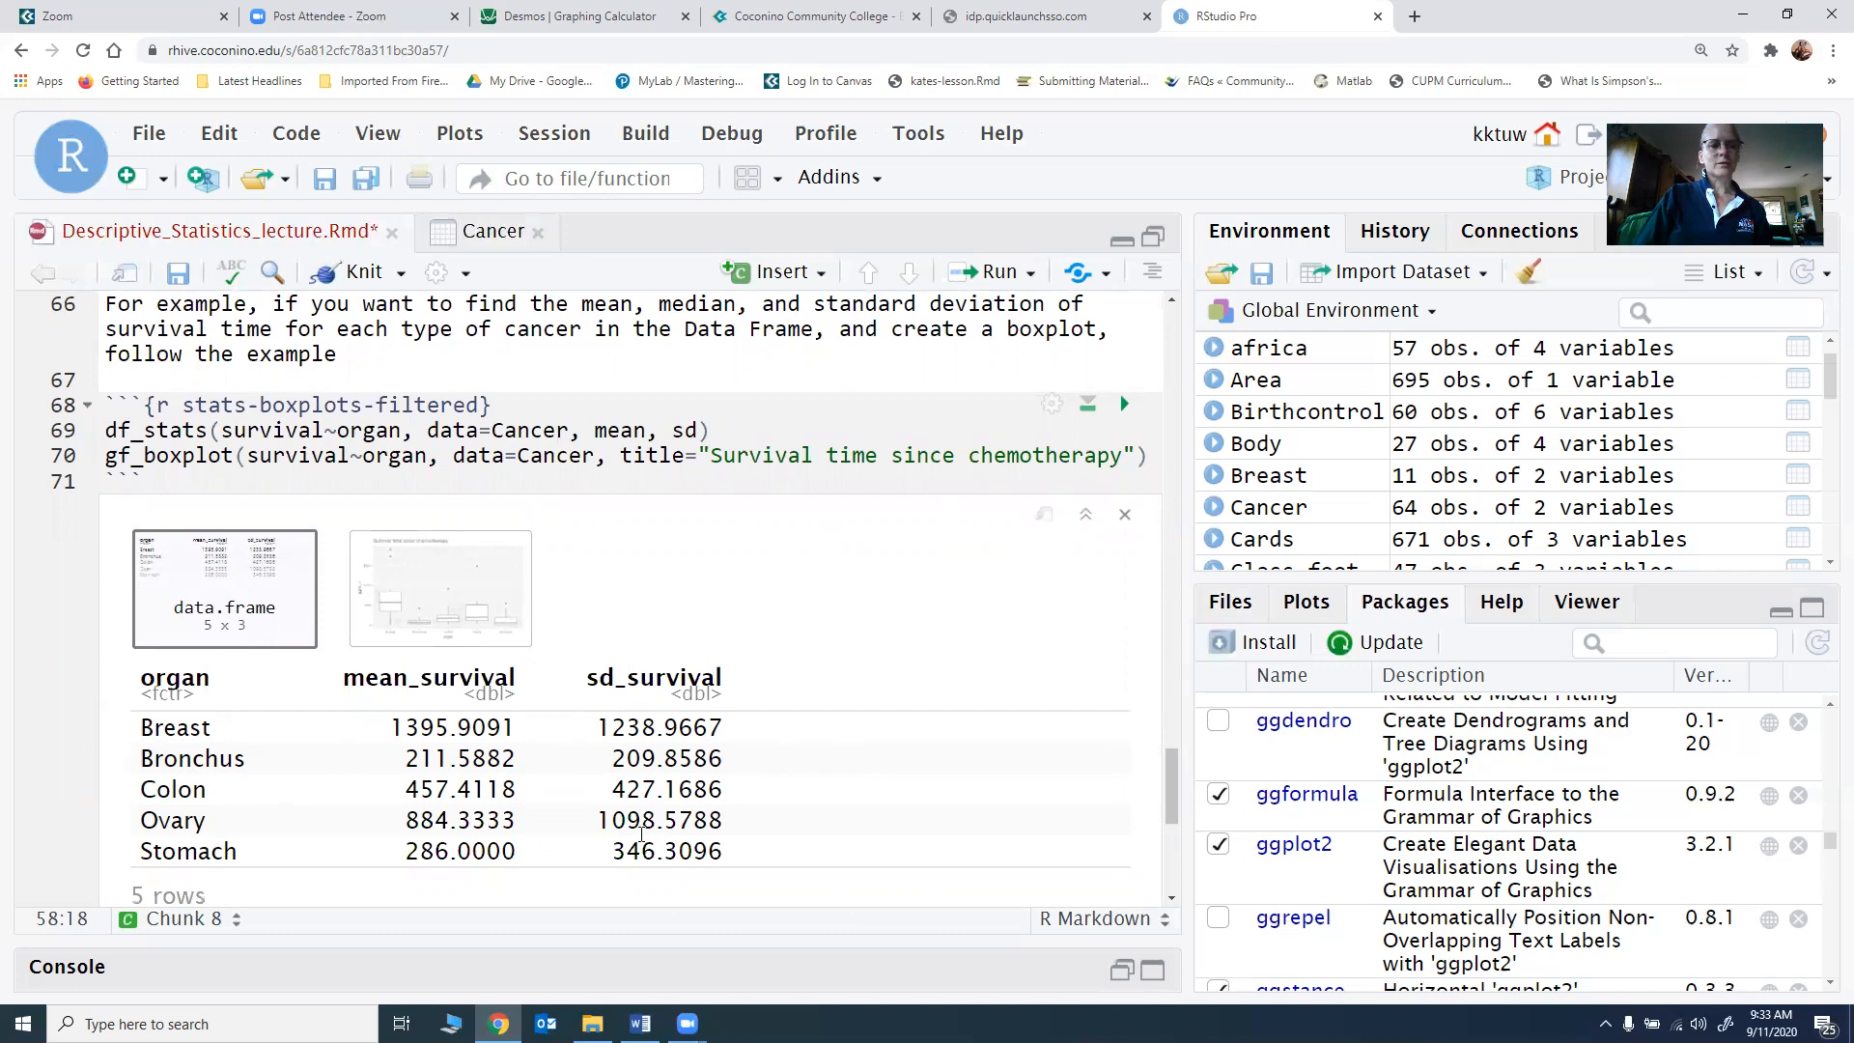
scroll(471, 778, "down", 1)
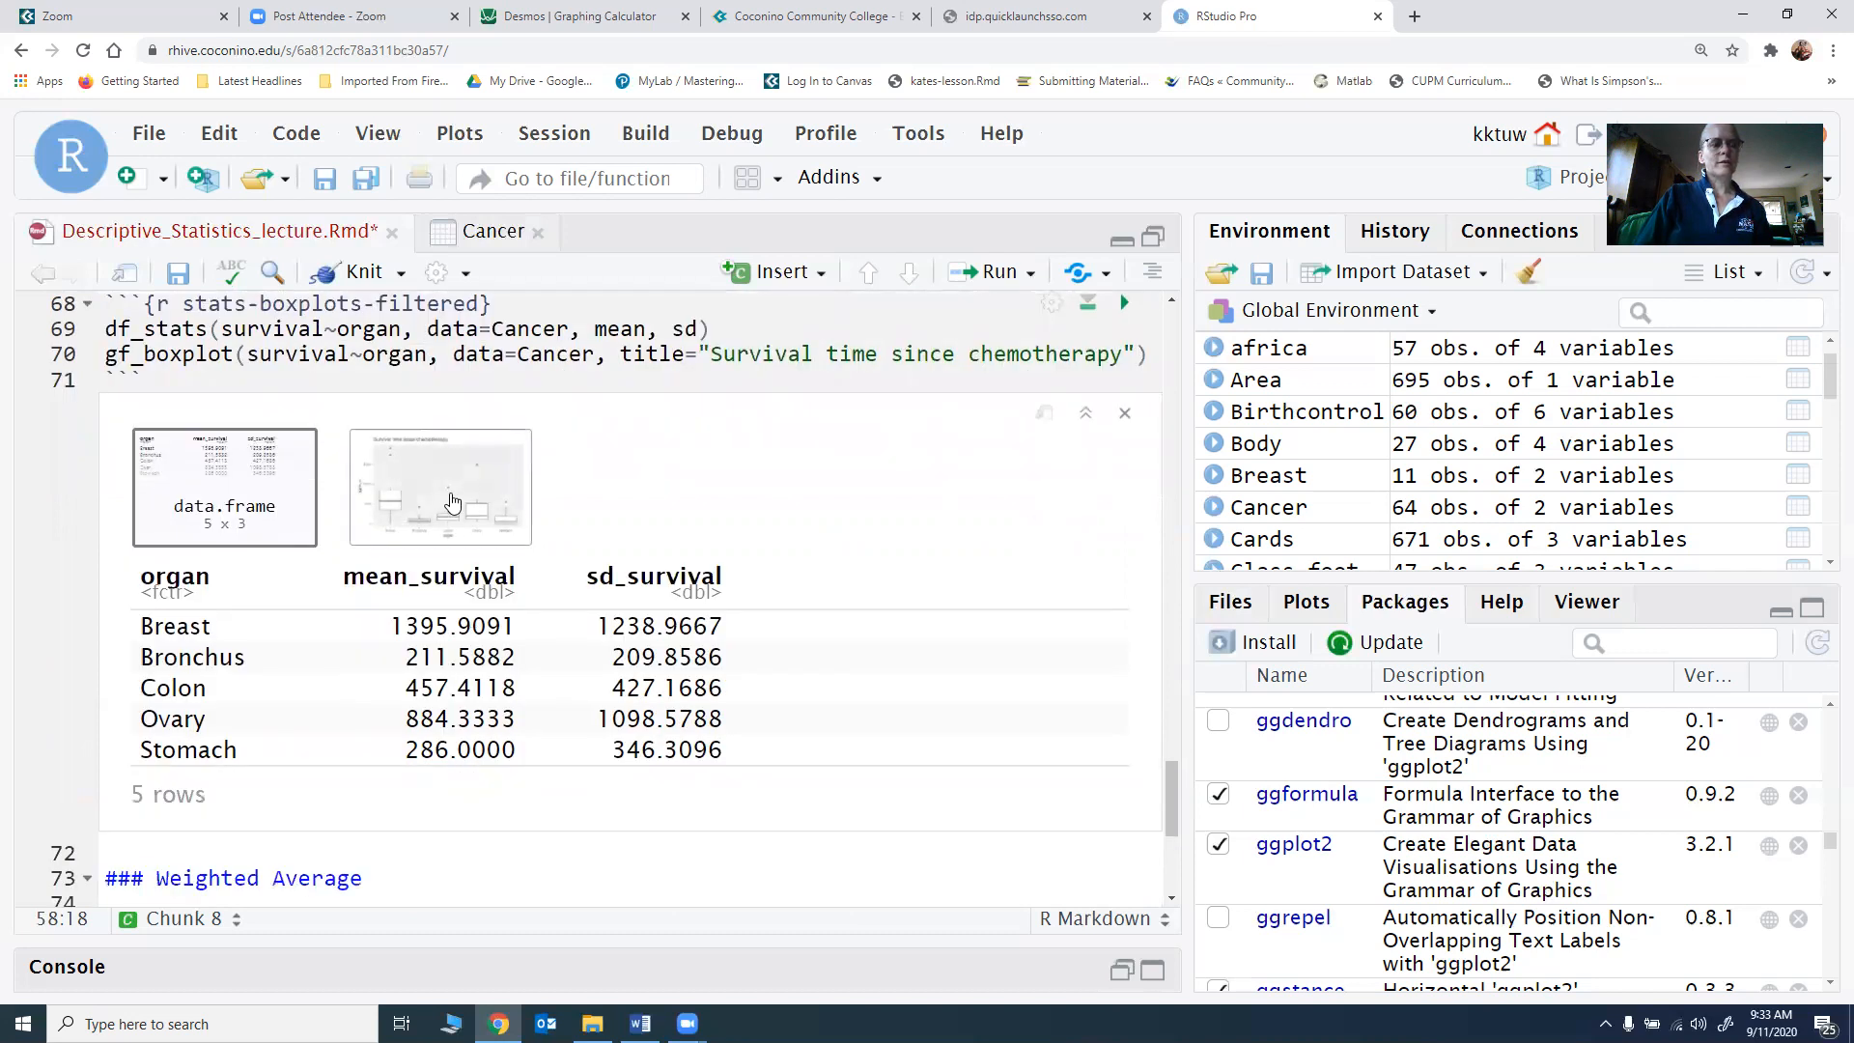
Step: Show the chunk's "Survival time since chemotherapy" plot and compare the boxplots of the different organs
left_click(450, 531)
scroll(402, 682, "down", 1)
scroll(402, 682, "down", 1)
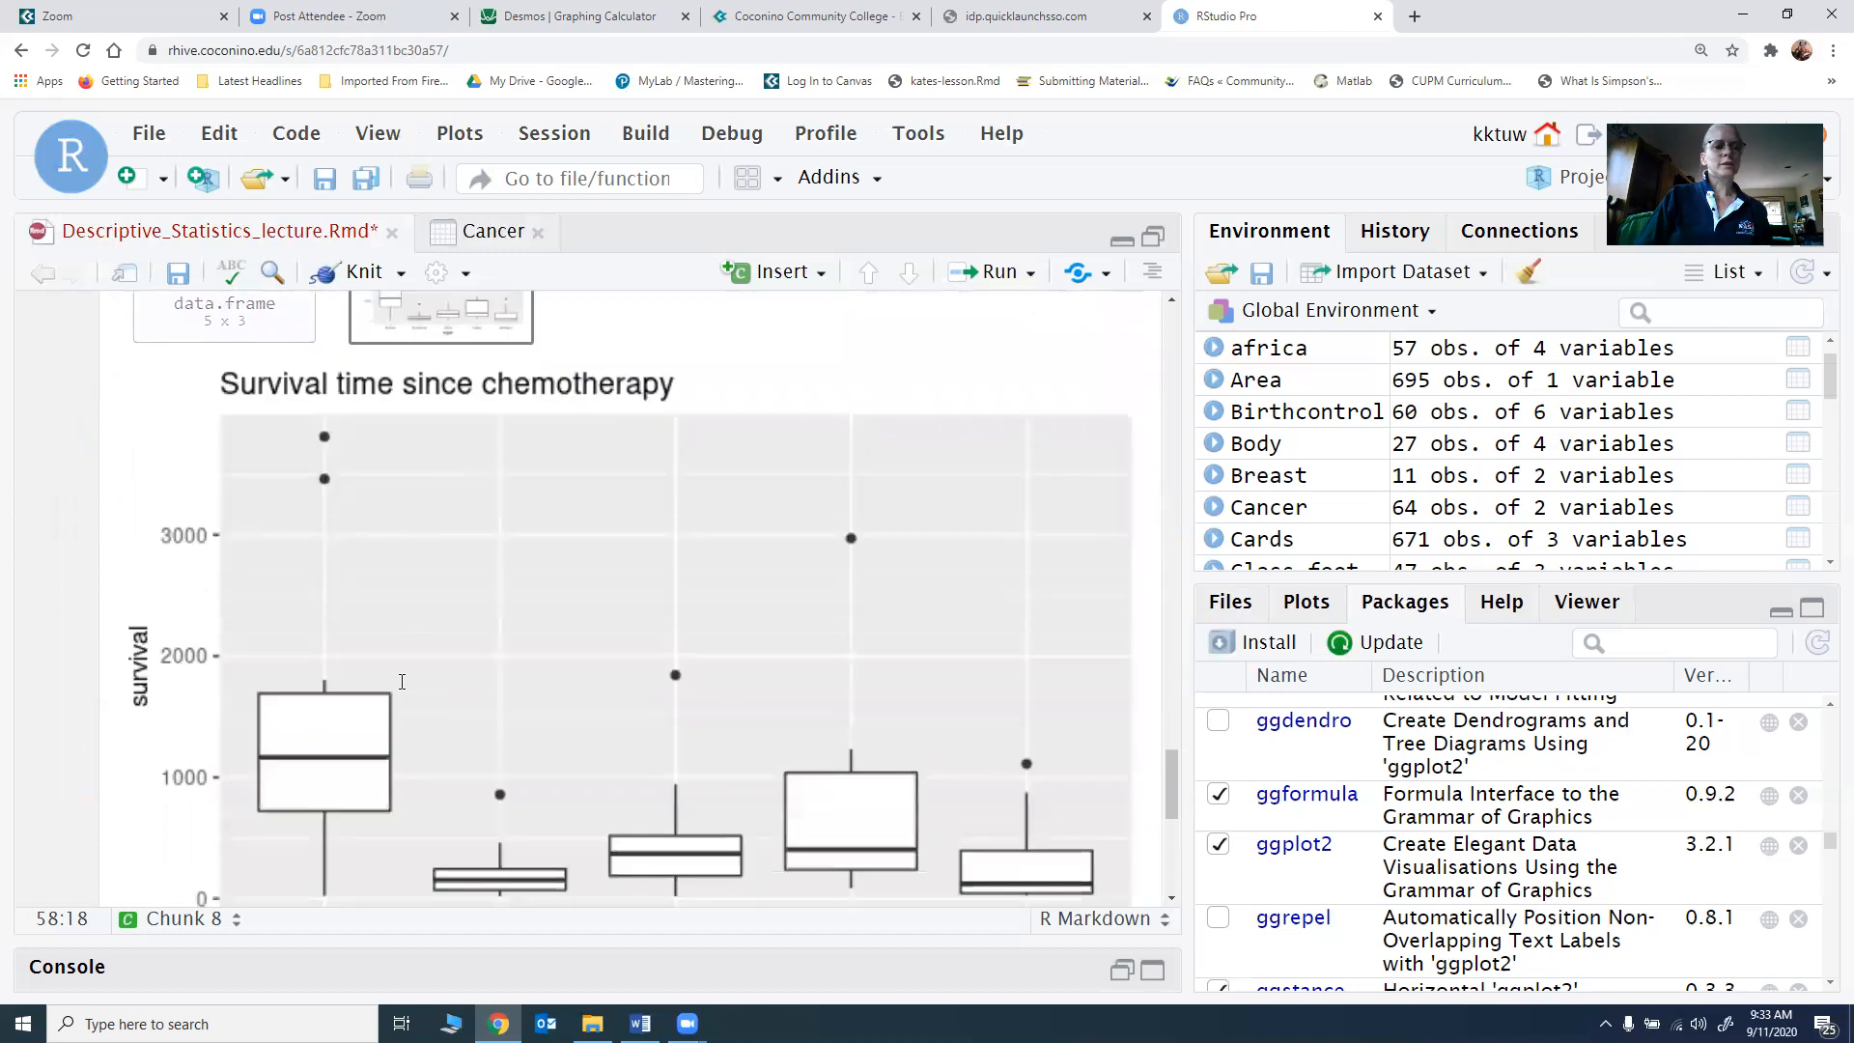
scroll(402, 681, "down", 1)
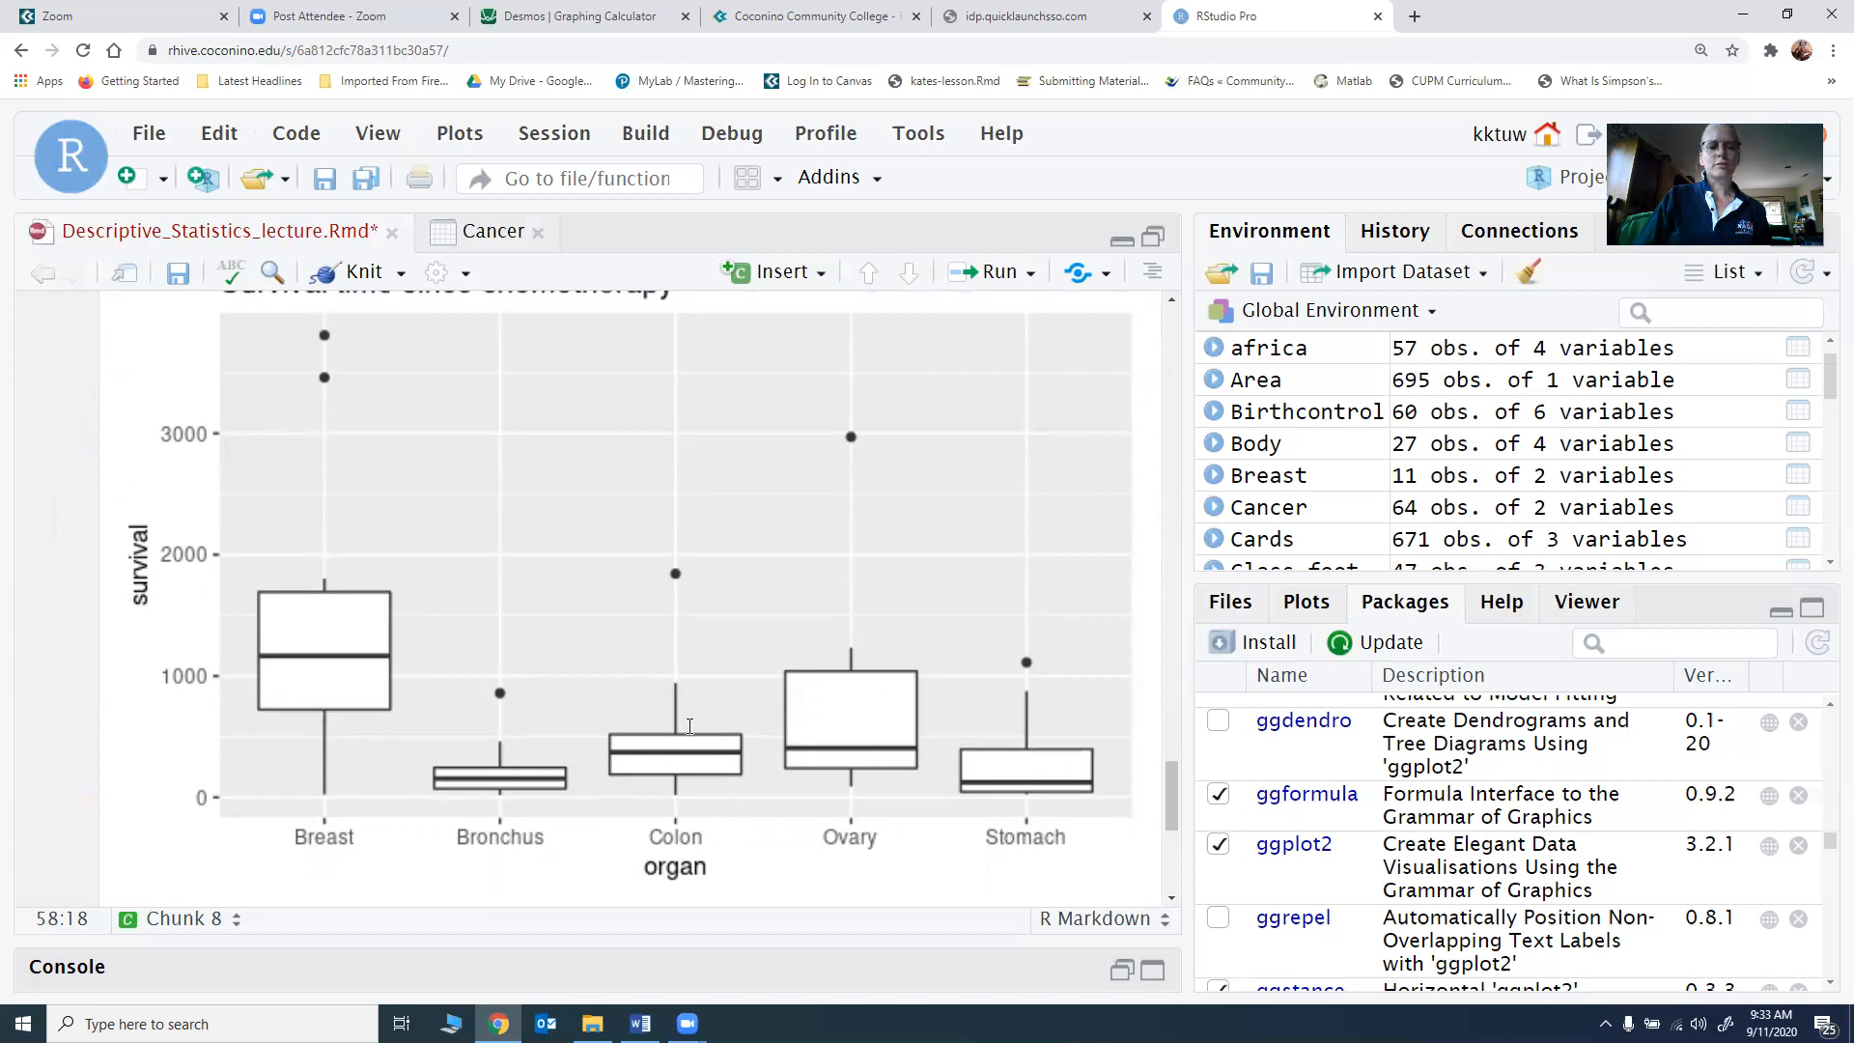
scroll(601, 672, "up", 1)
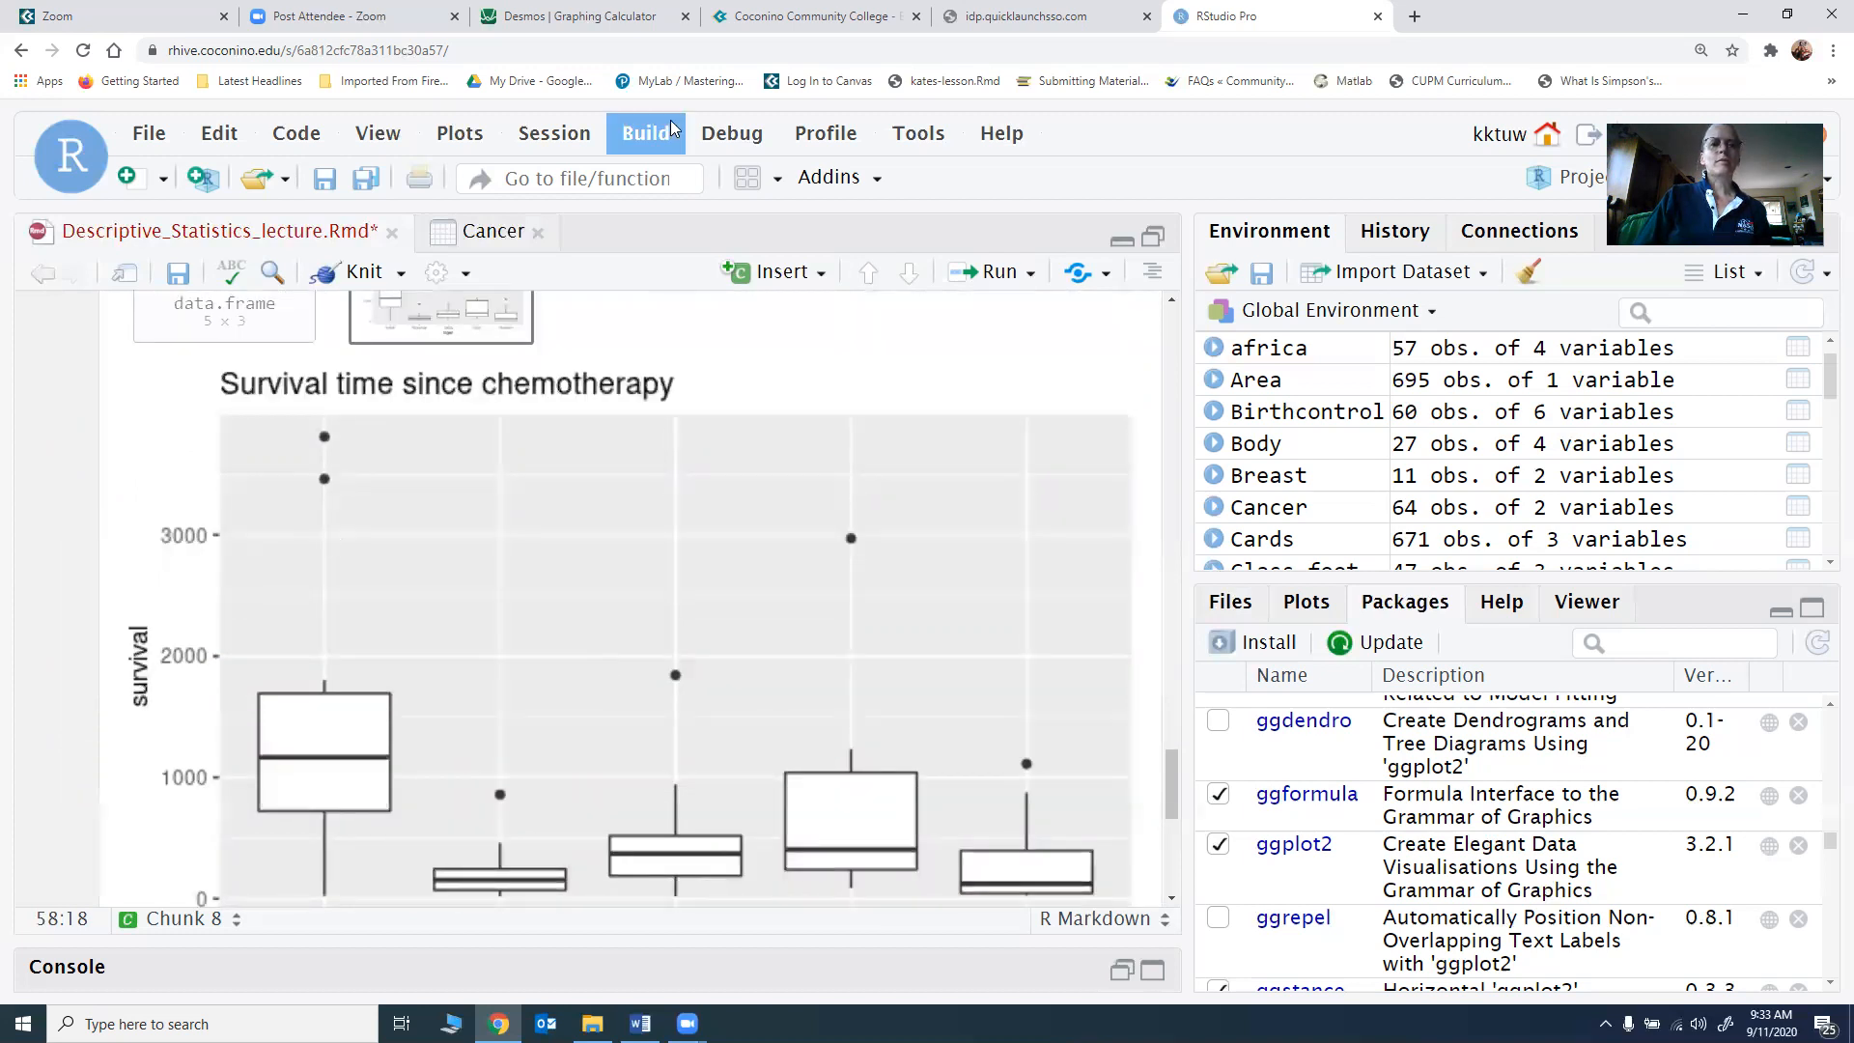